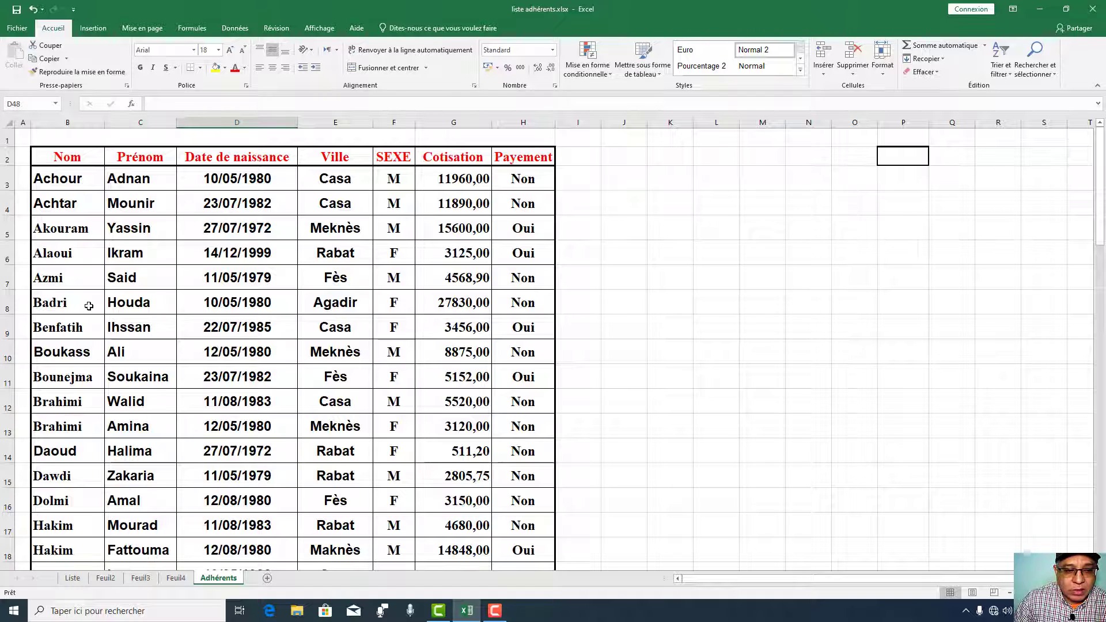
Step: Examine individual member records across their fields in the Adhérents table
left_click_drag(89, 306, 256, 306)
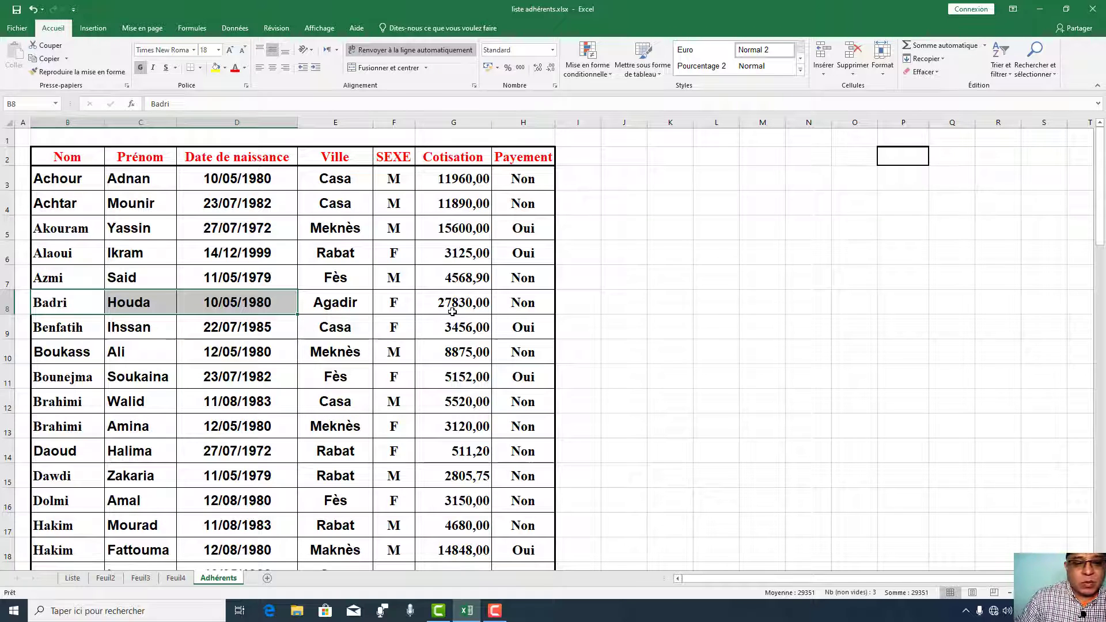
left_click(525, 308)
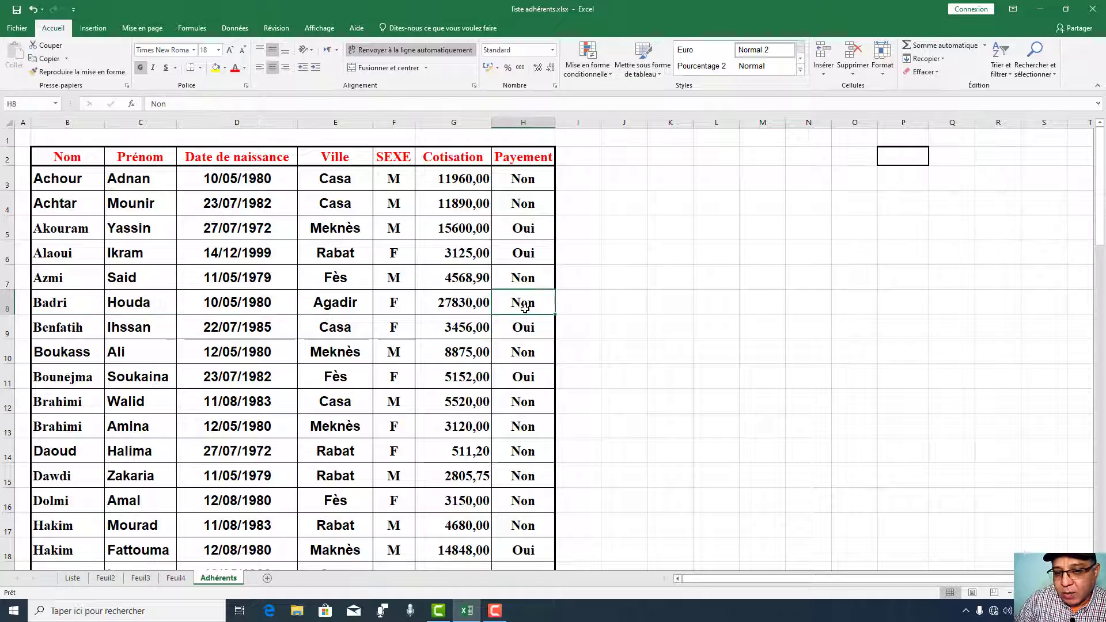
left_click(517, 258)
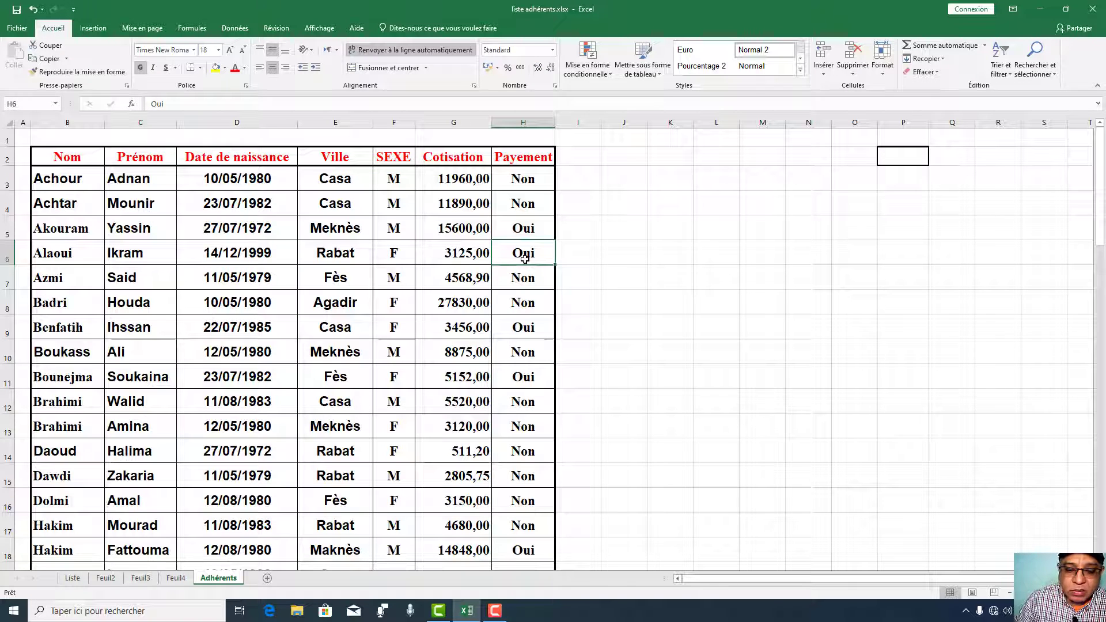
left_click(229, 281)
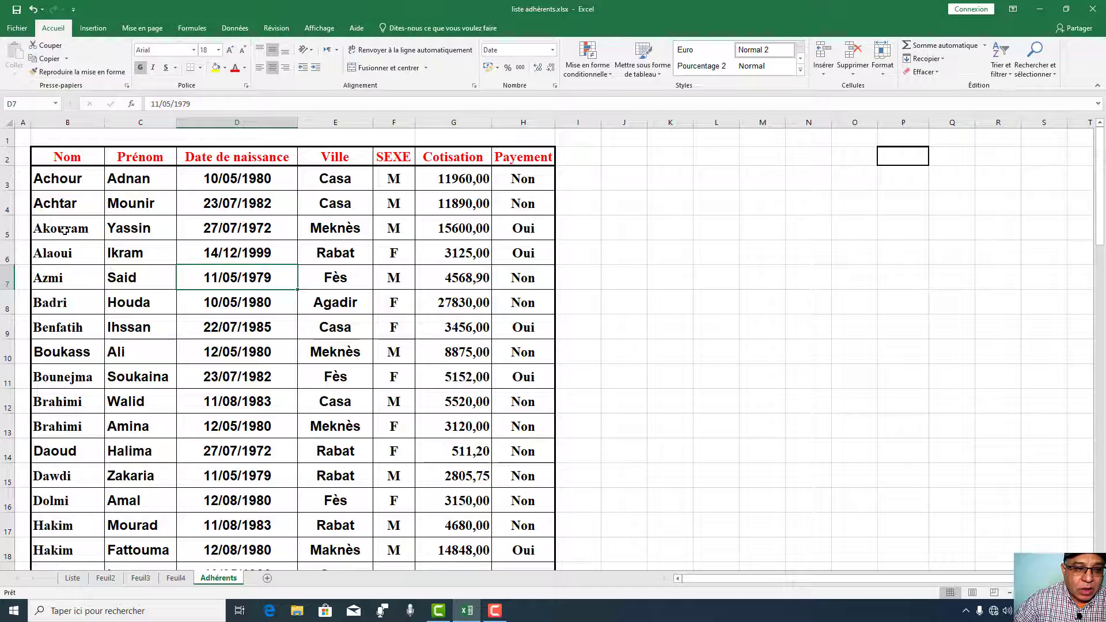
left_click(130, 230)
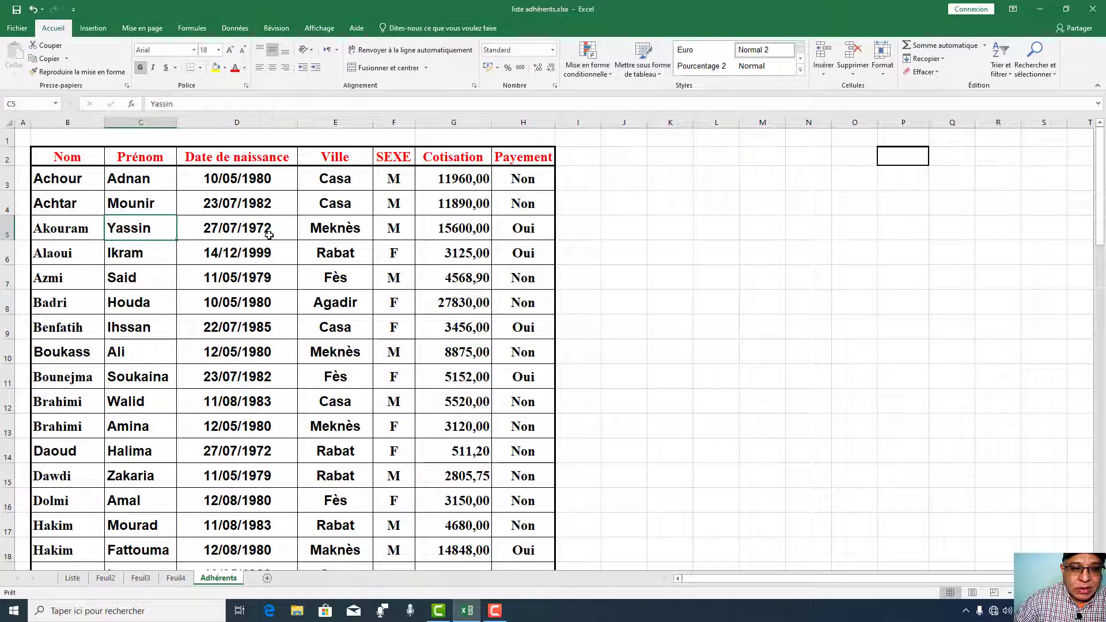
left_click(234, 232)
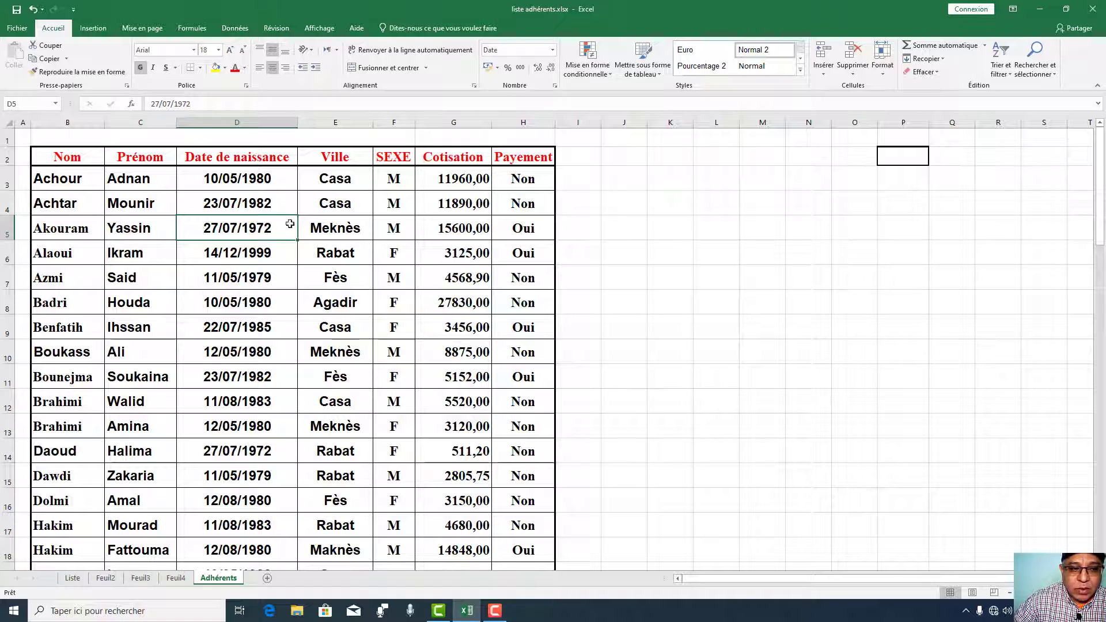
left_click(165, 233)
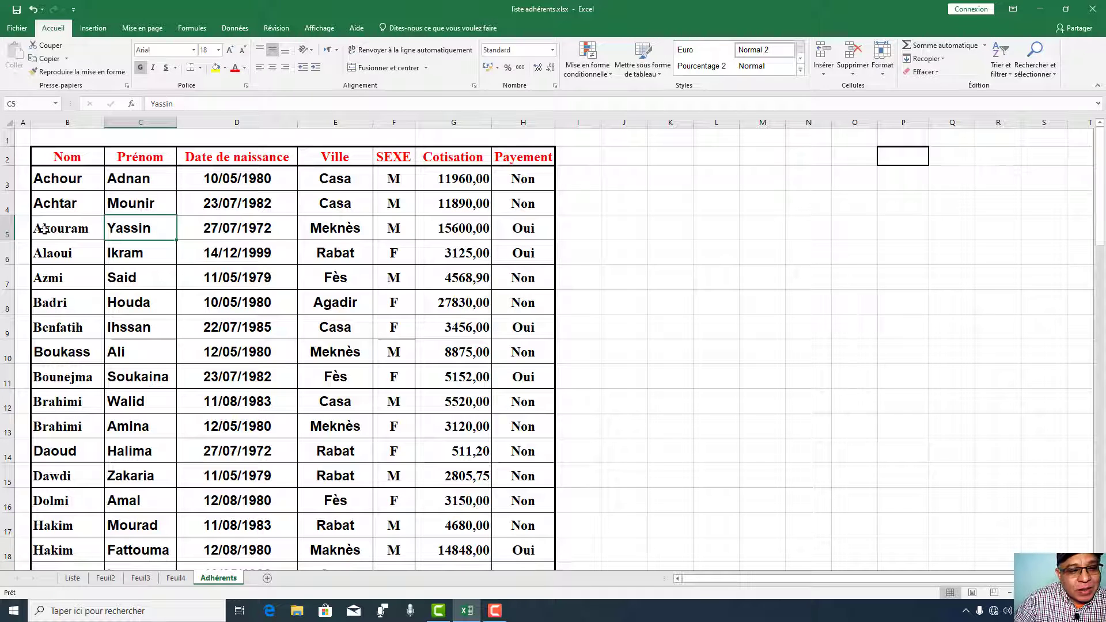
left_click_drag(47, 230, 501, 230)
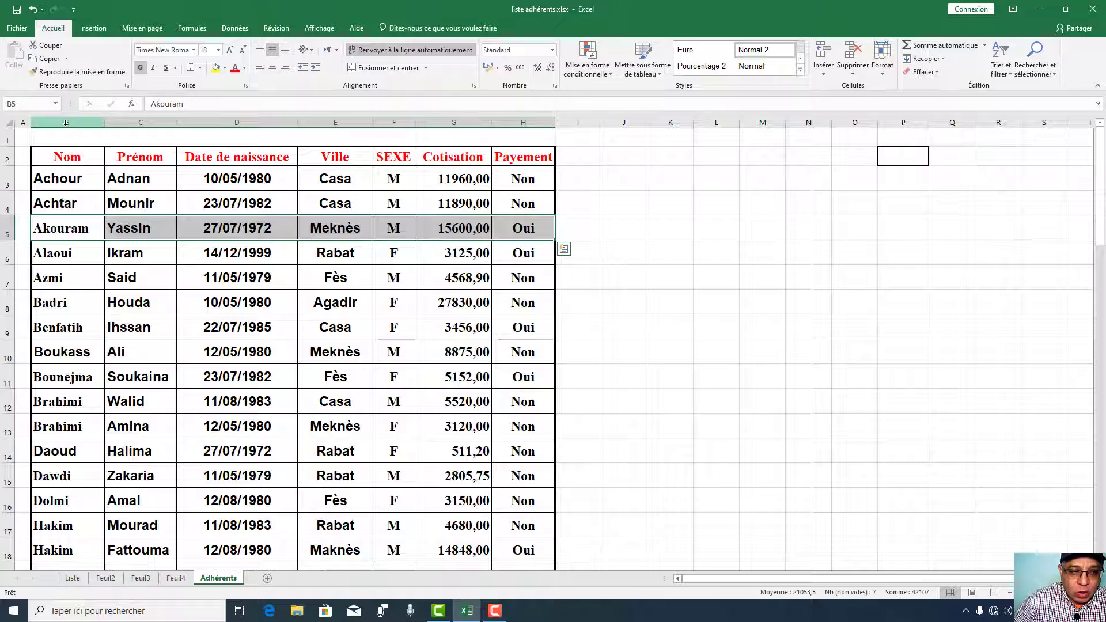
Step: Examine the table's columns from Nom to Cotisation and a few of their entries
left_click_drag(64, 123, 144, 123)
left_click(246, 130)
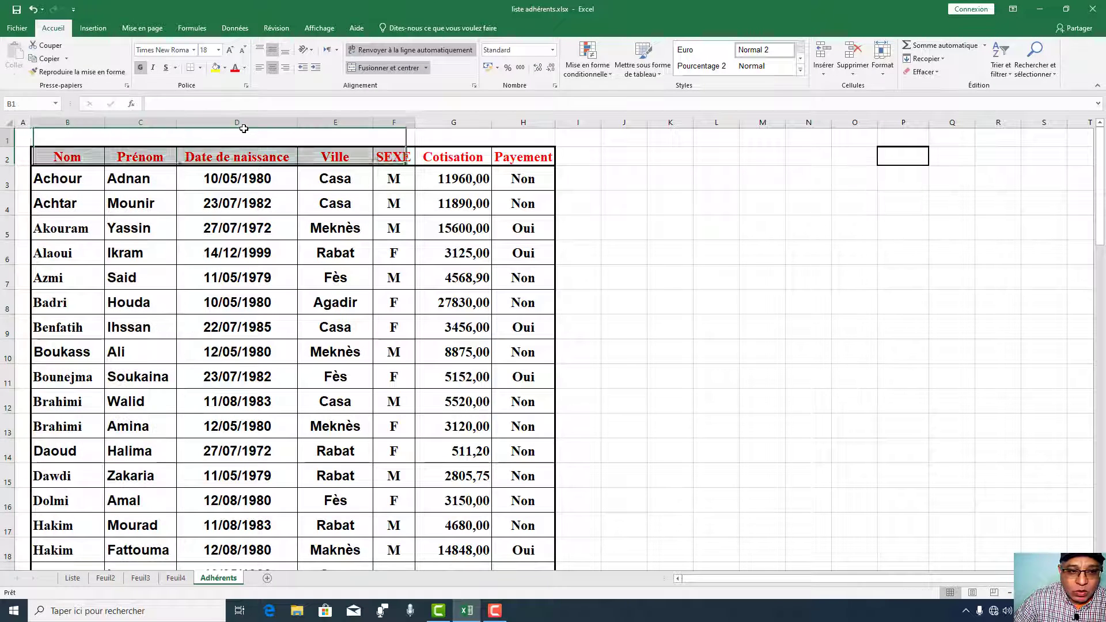
left_click_drag(247, 120, 357, 122)
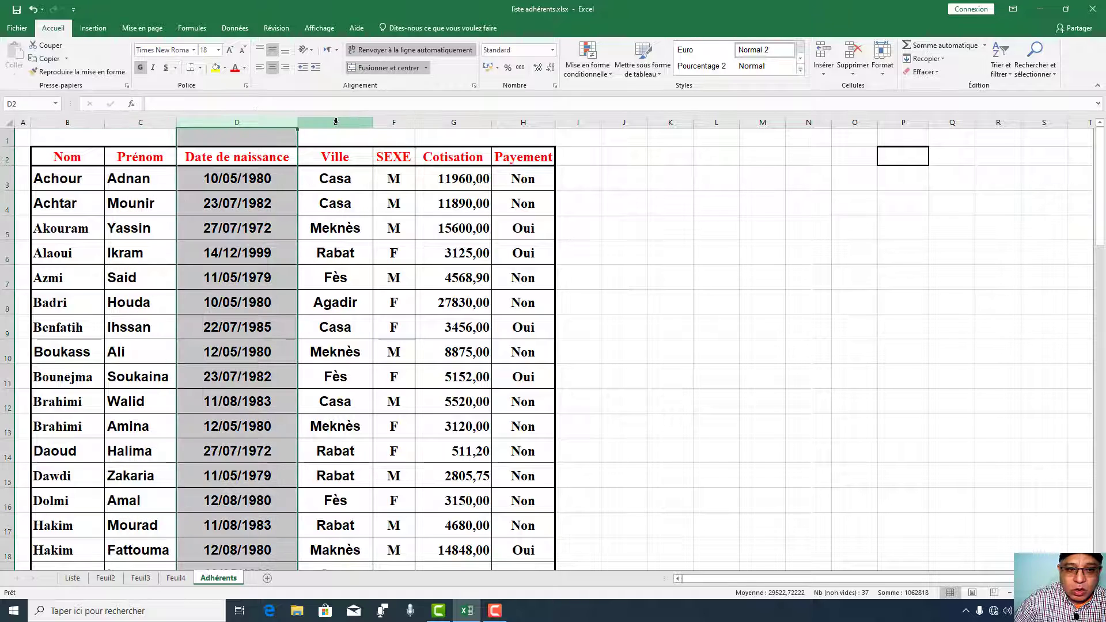
left_click(336, 122)
left_click(397, 123)
left_click(451, 125)
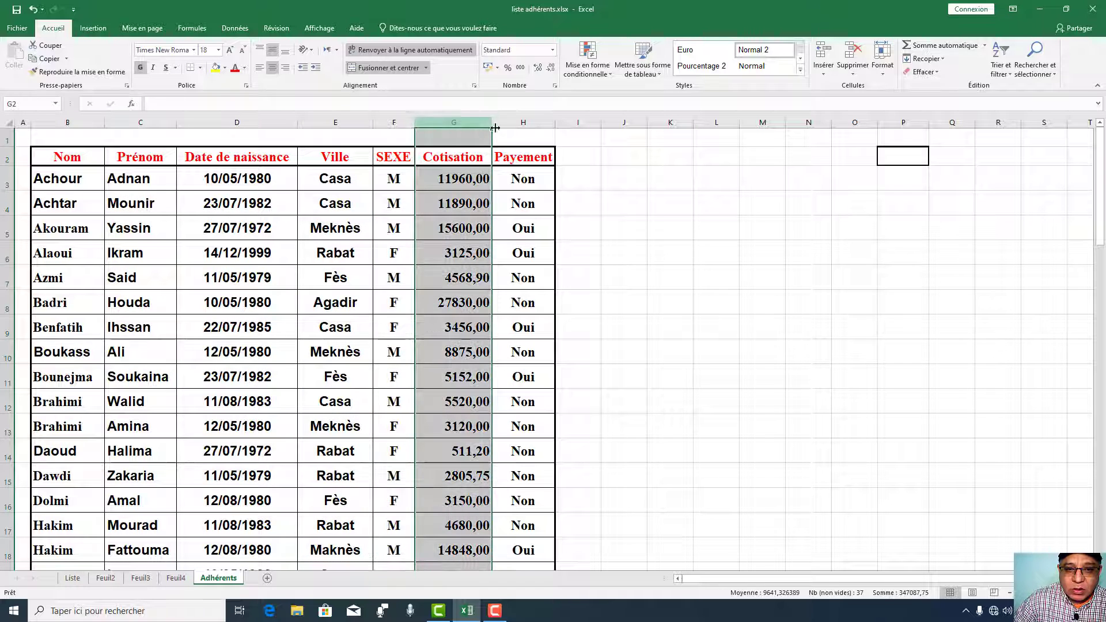
left_click(464, 190)
left_click(305, 224)
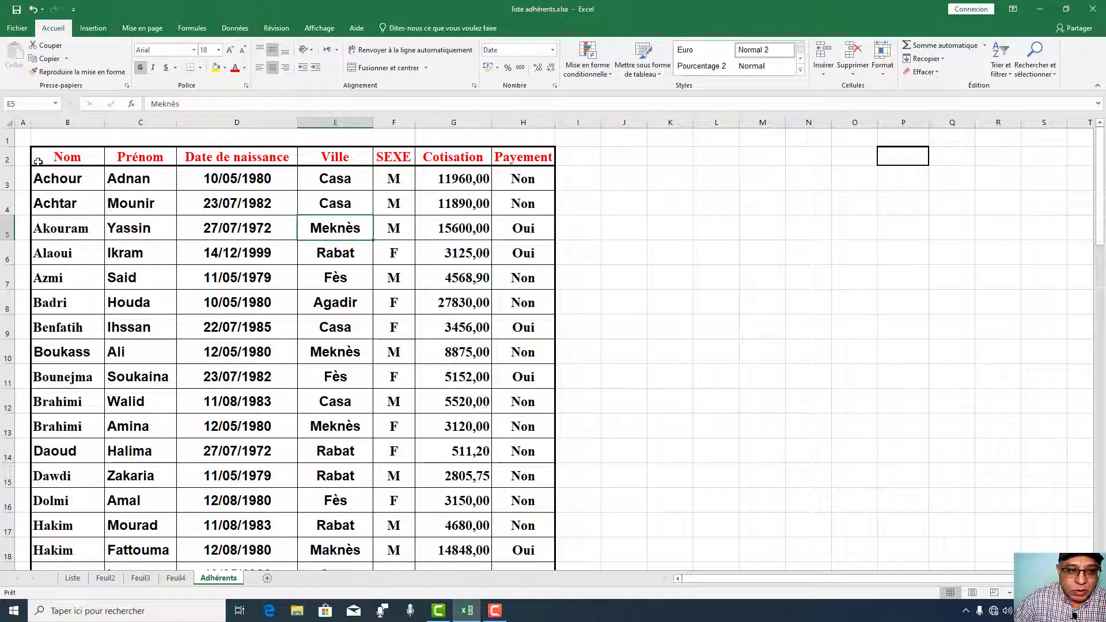
left_click(61, 203)
left_click(457, 165)
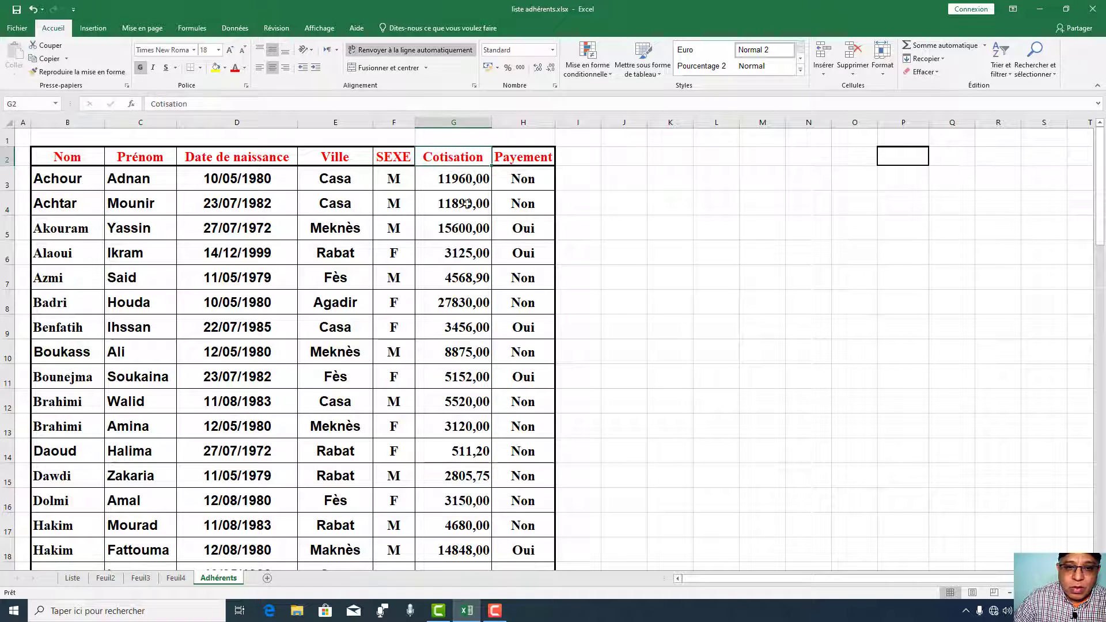
left_click(465, 204)
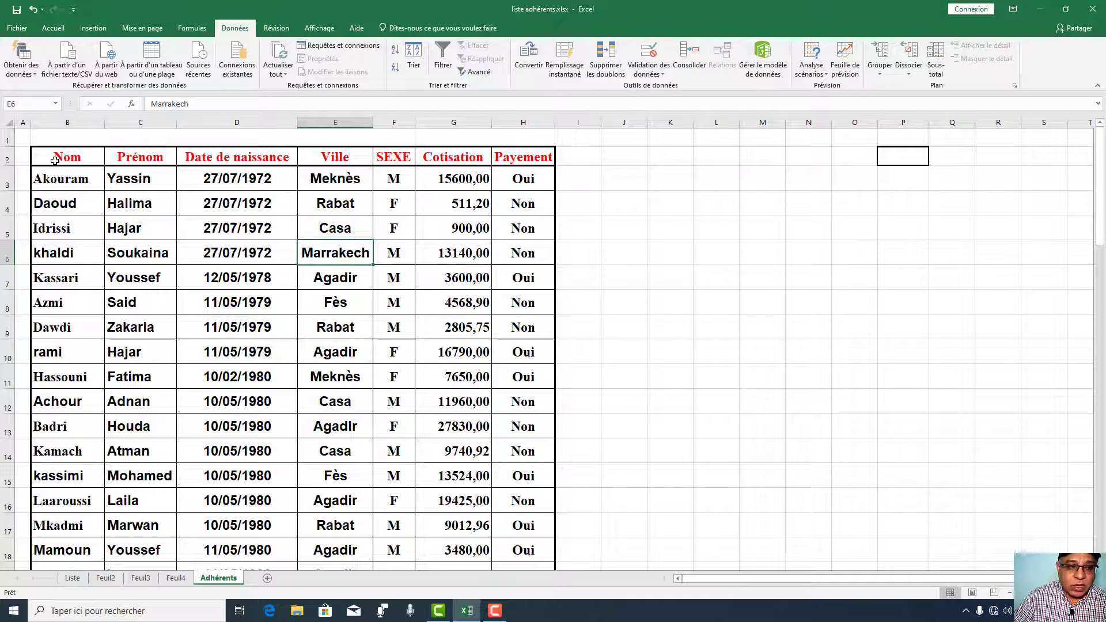
left_click(51, 180)
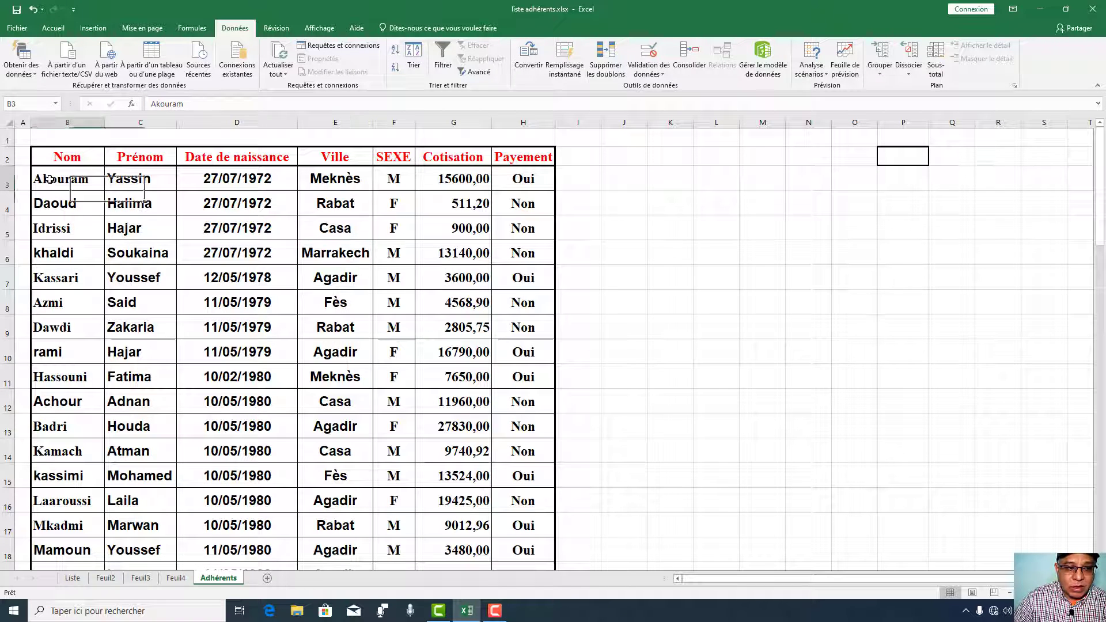
left_click(50, 199)
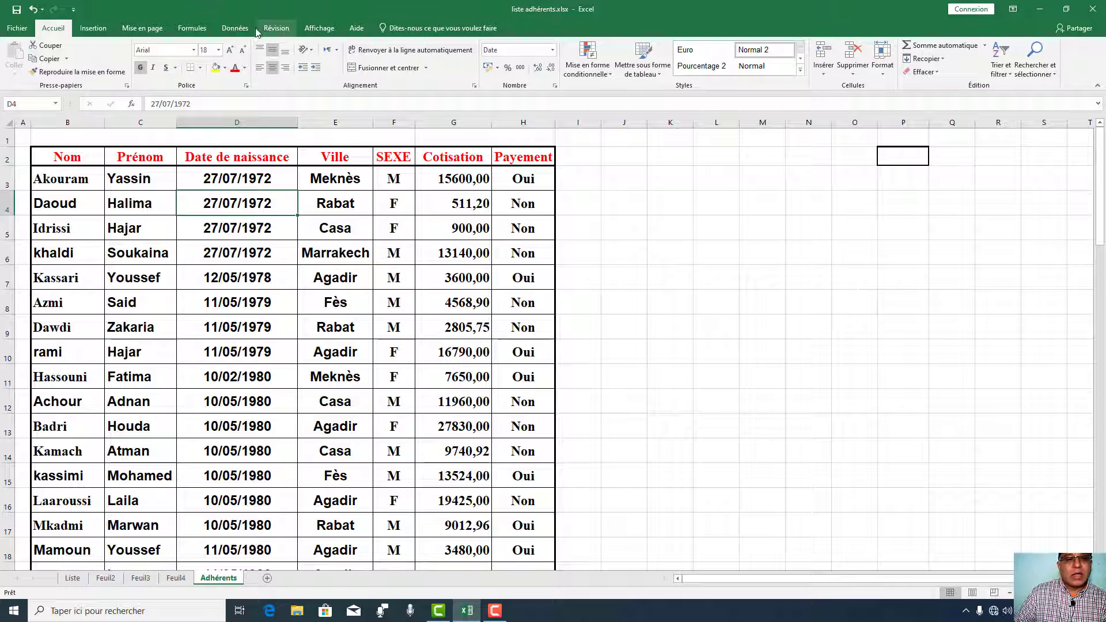
Step: Sort the member table by the Nom column on cell values, in order from A to Z
left_click(236, 30)
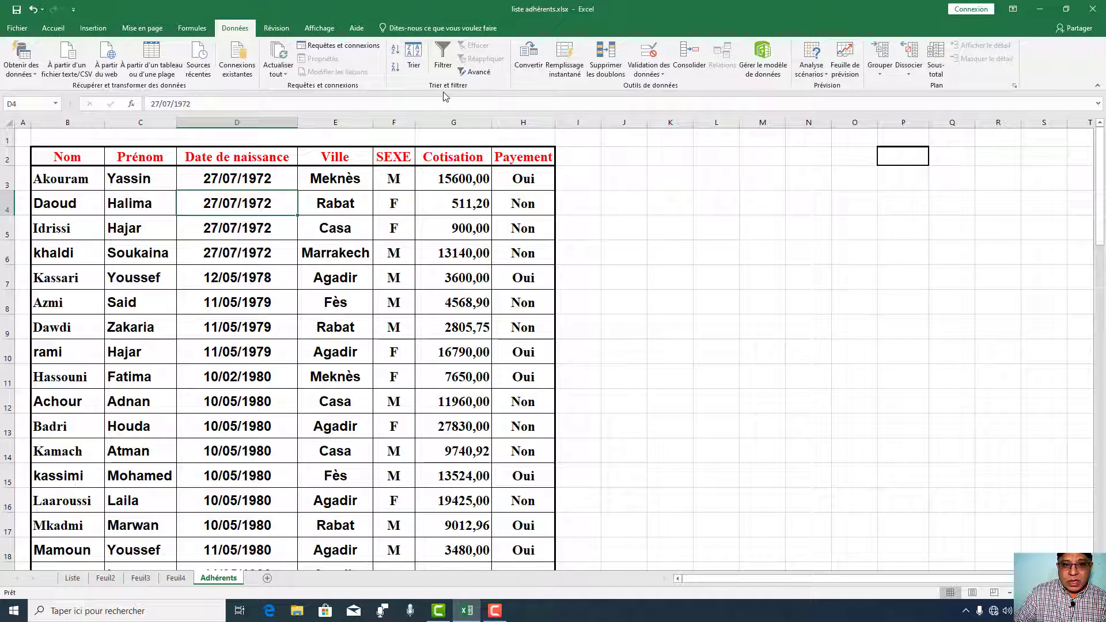
left_click(394, 352)
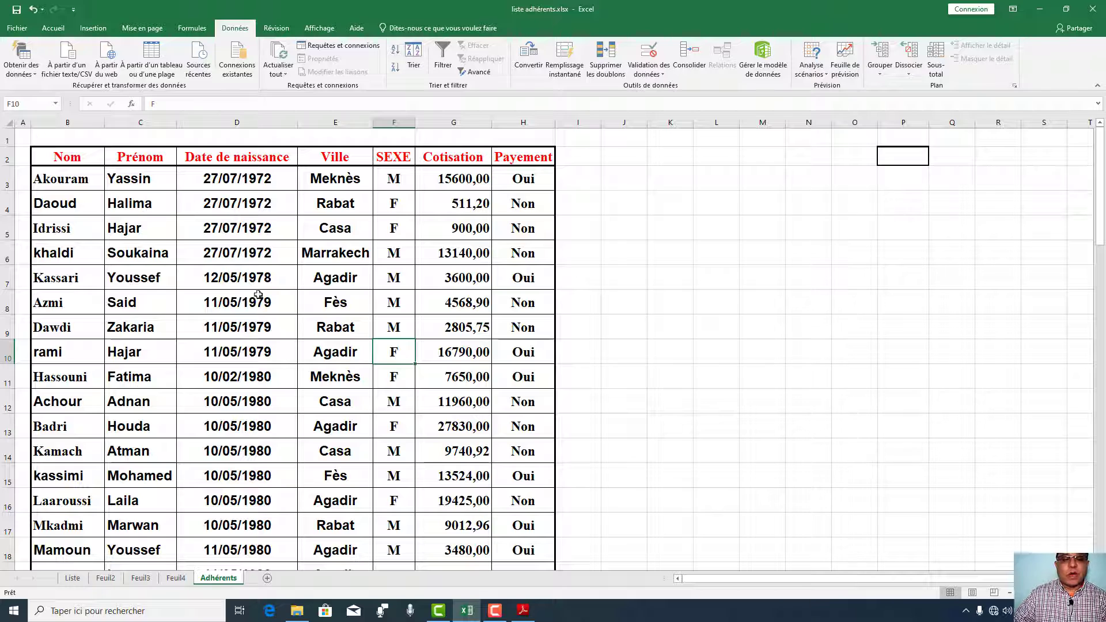
left_click(225, 254)
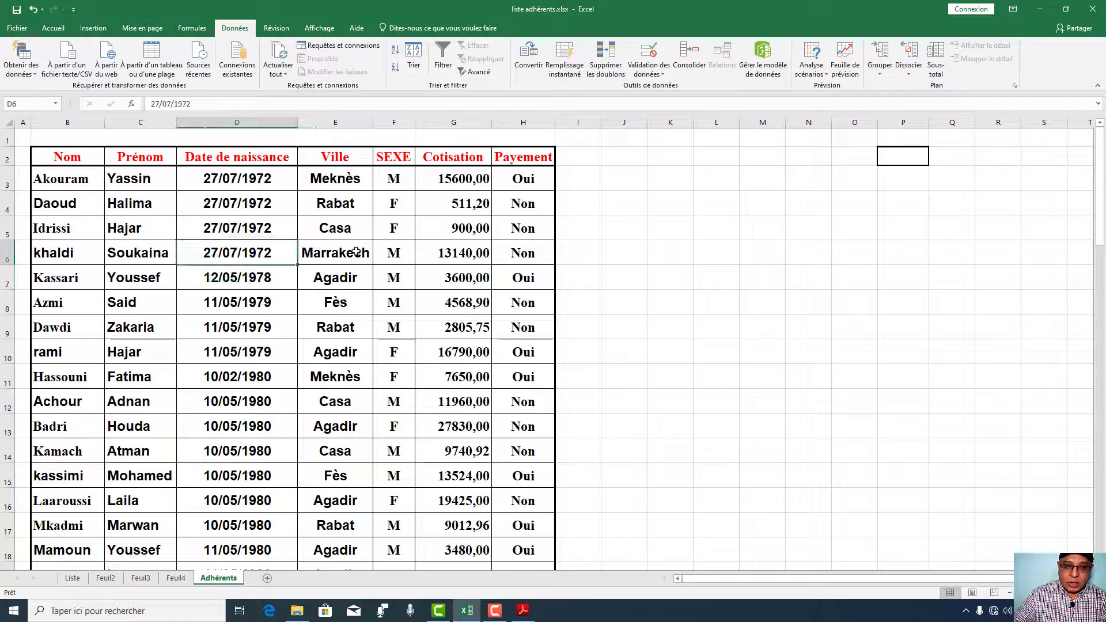
left_click(407, 50)
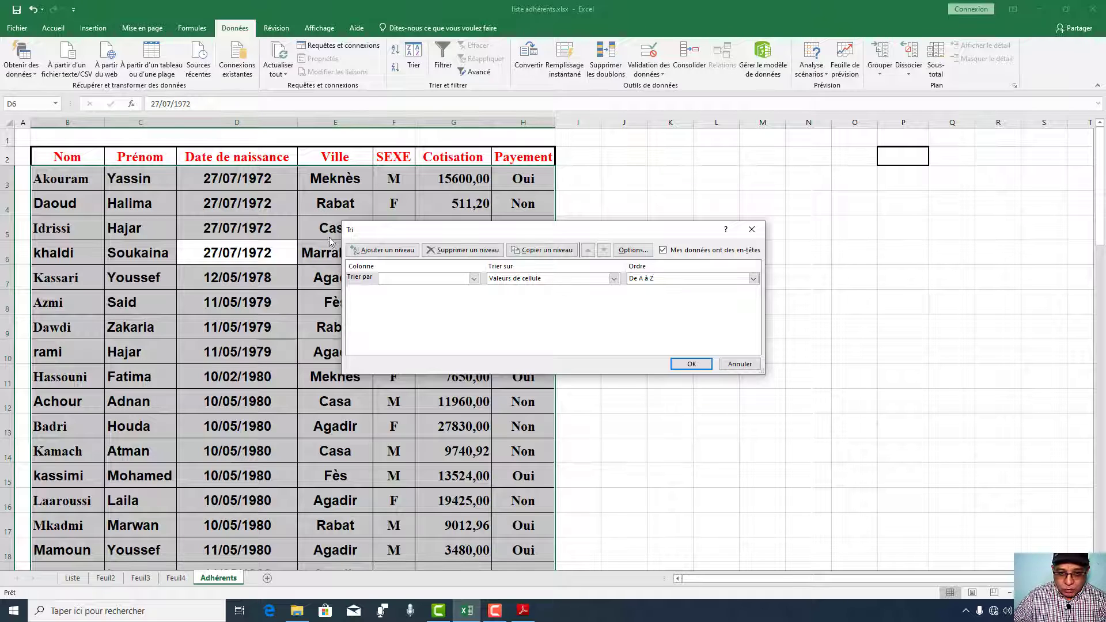
left_click(474, 279)
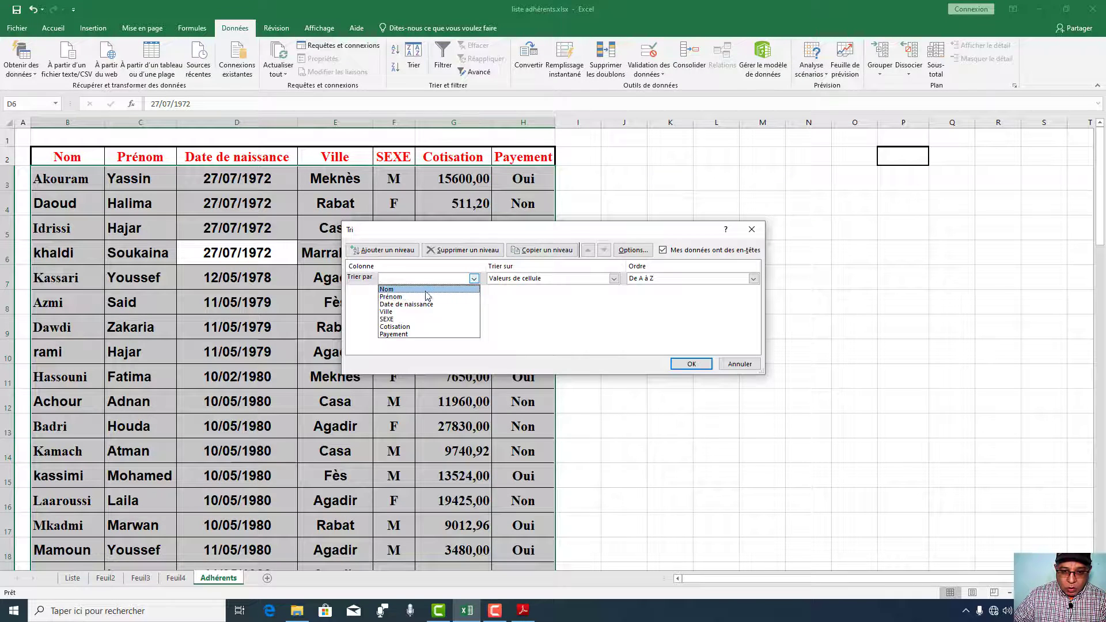
left_click(392, 289)
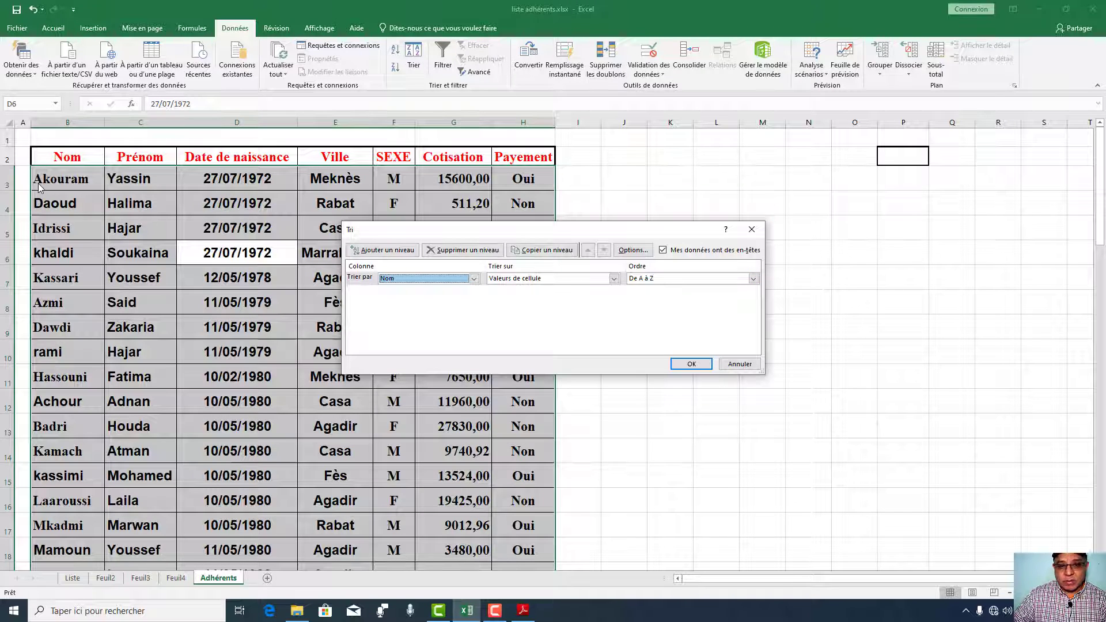
left_click(753, 279)
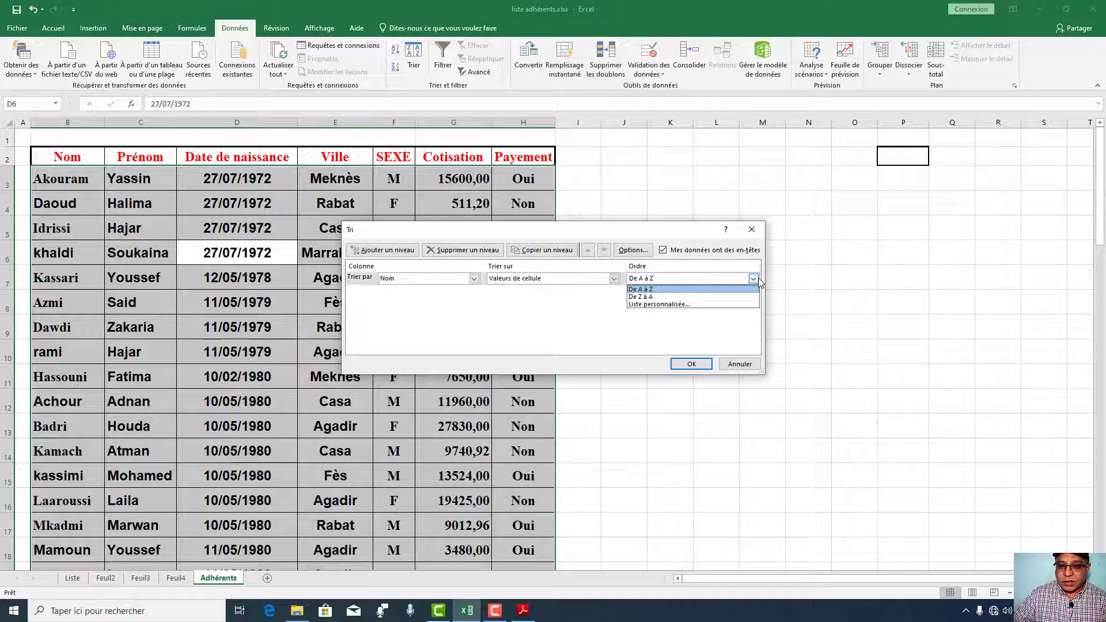
left_click(653, 290)
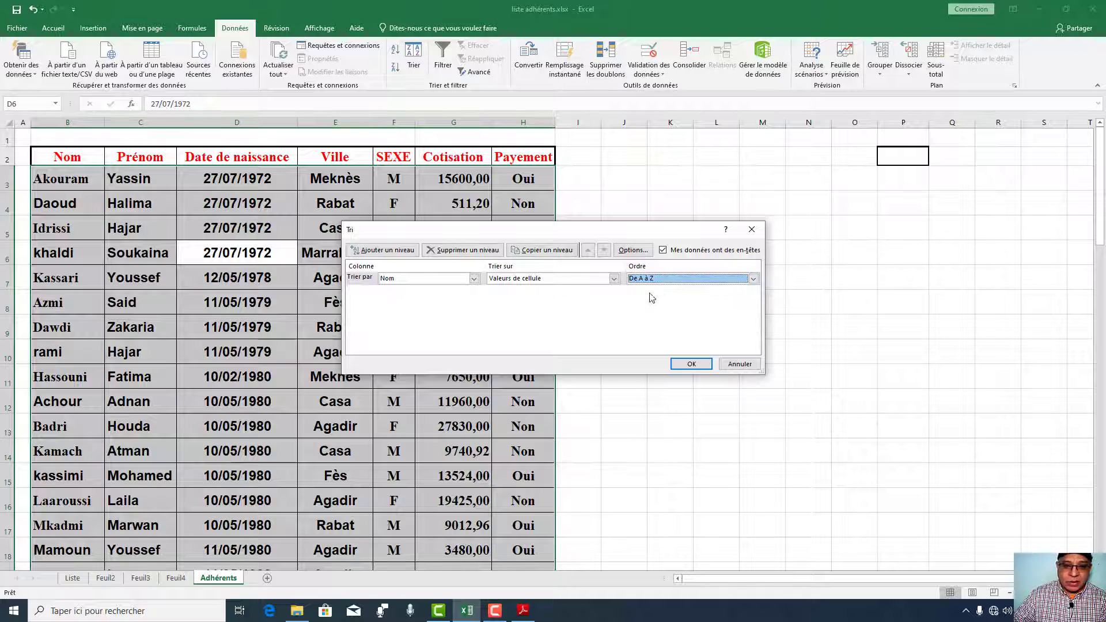
left_click(685, 365)
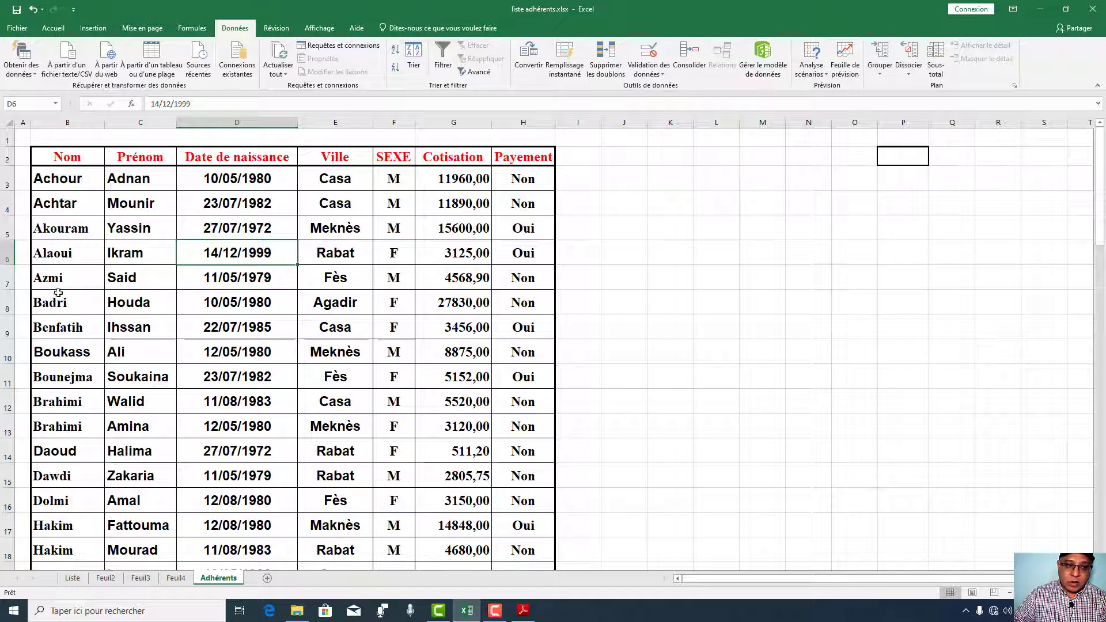
Step: Review the first and last records of the sorted table, and undo the sort by Nom
left_click(56, 182)
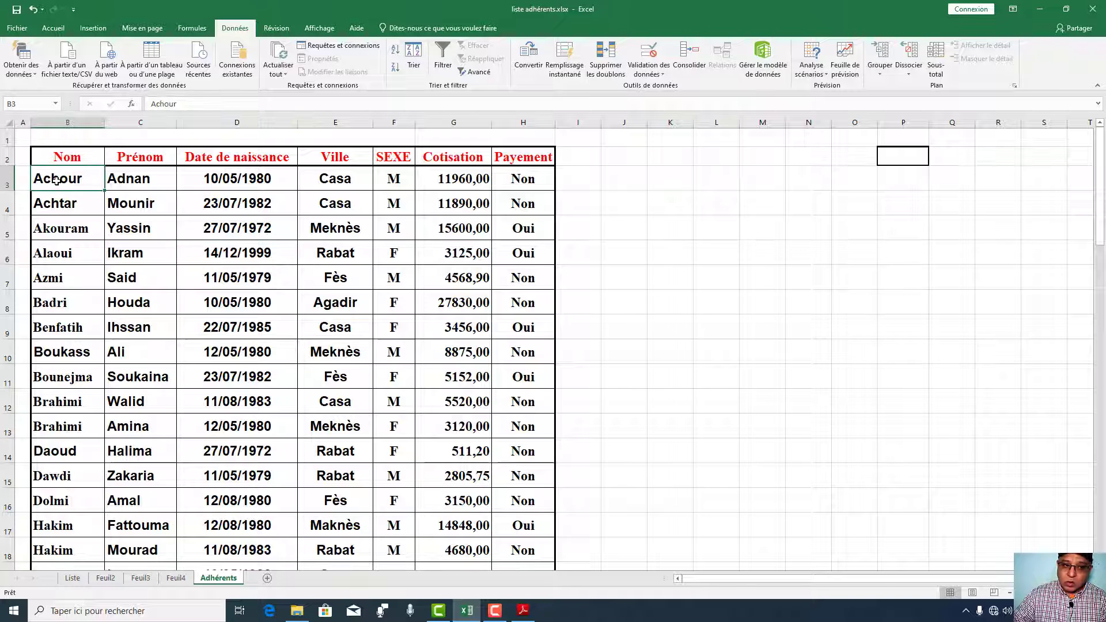
left_click_drag(73, 183, 536, 180)
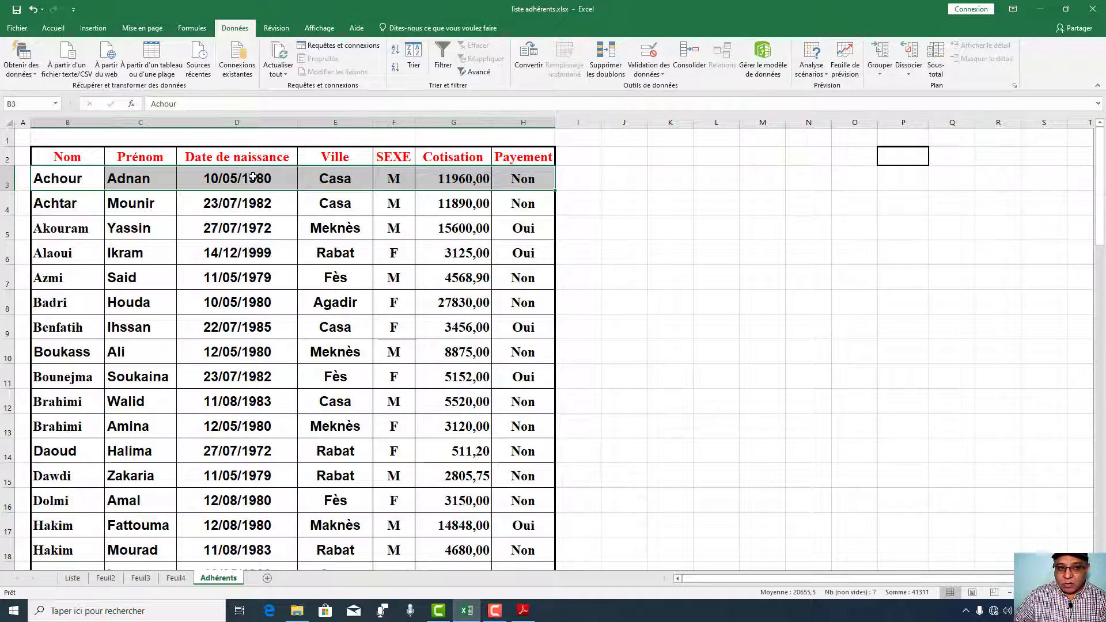
scroll(204, 256, "down", 8)
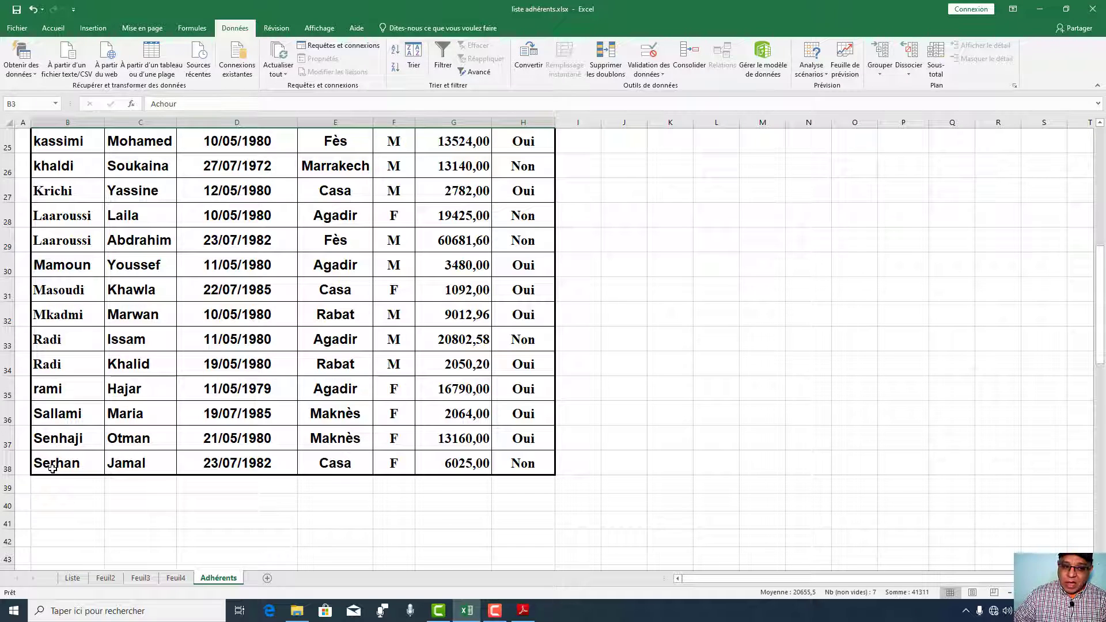
left_click(45, 438)
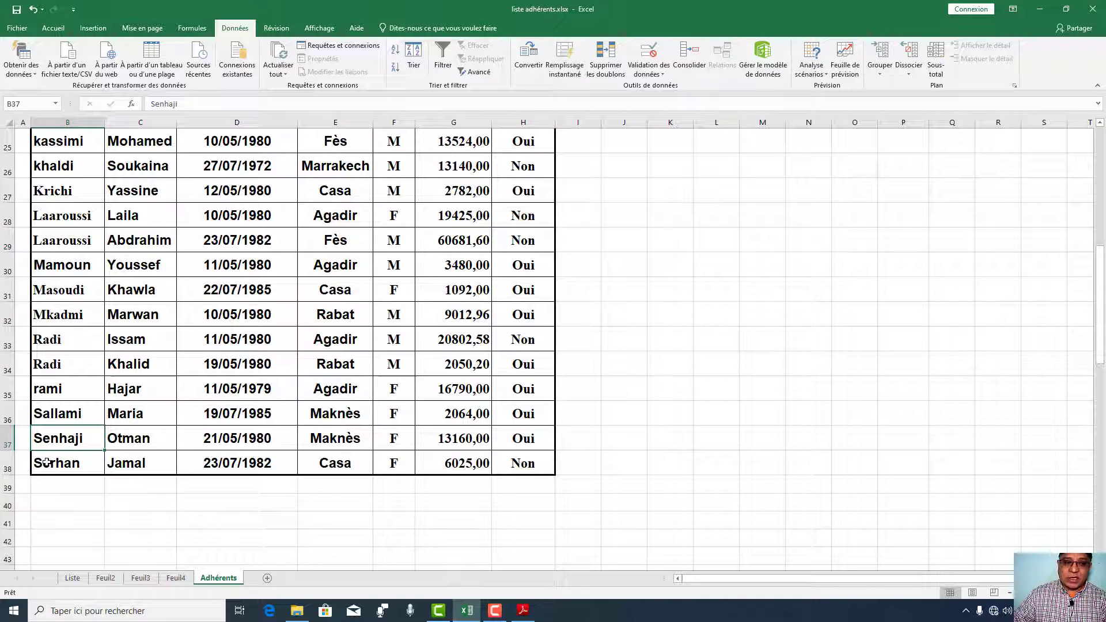
left_click(96, 464)
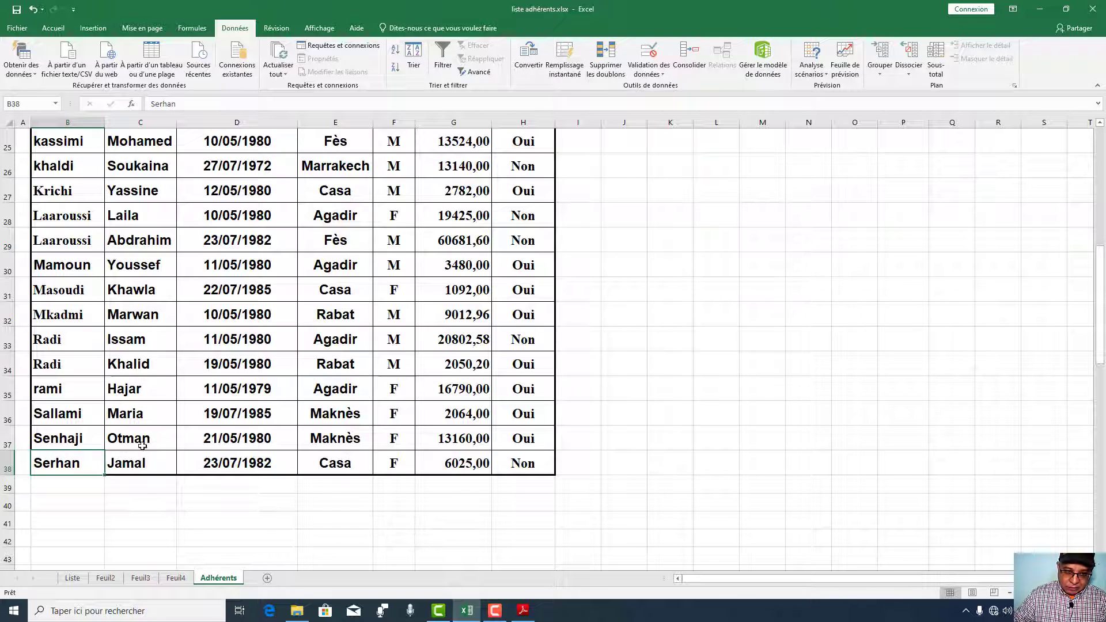
scroll(268, 262, "up", 4)
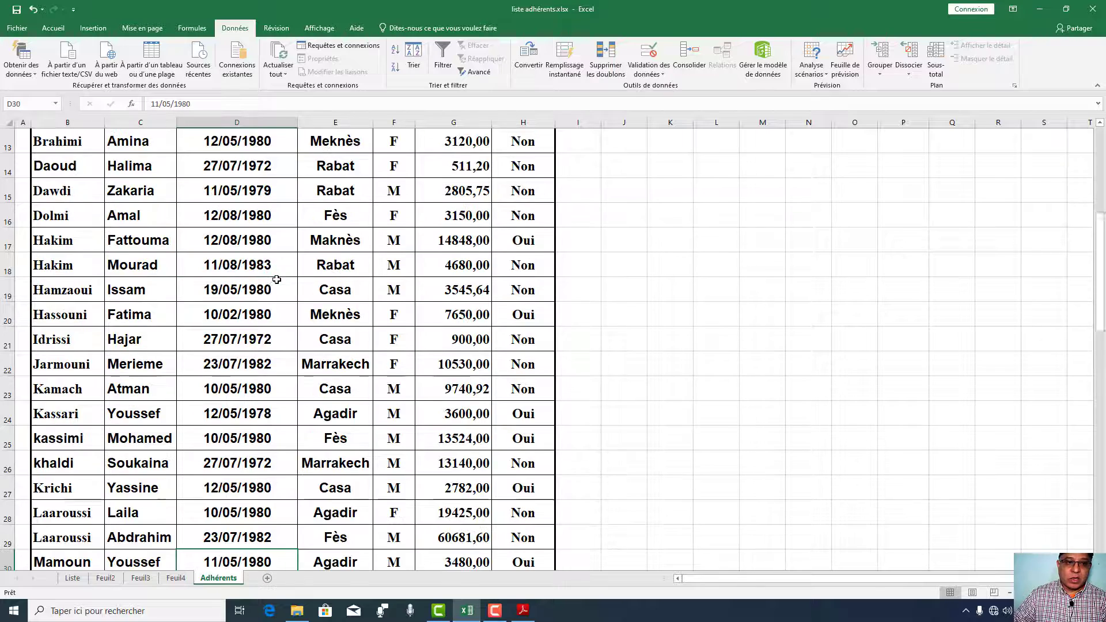
key("ctrl+z")
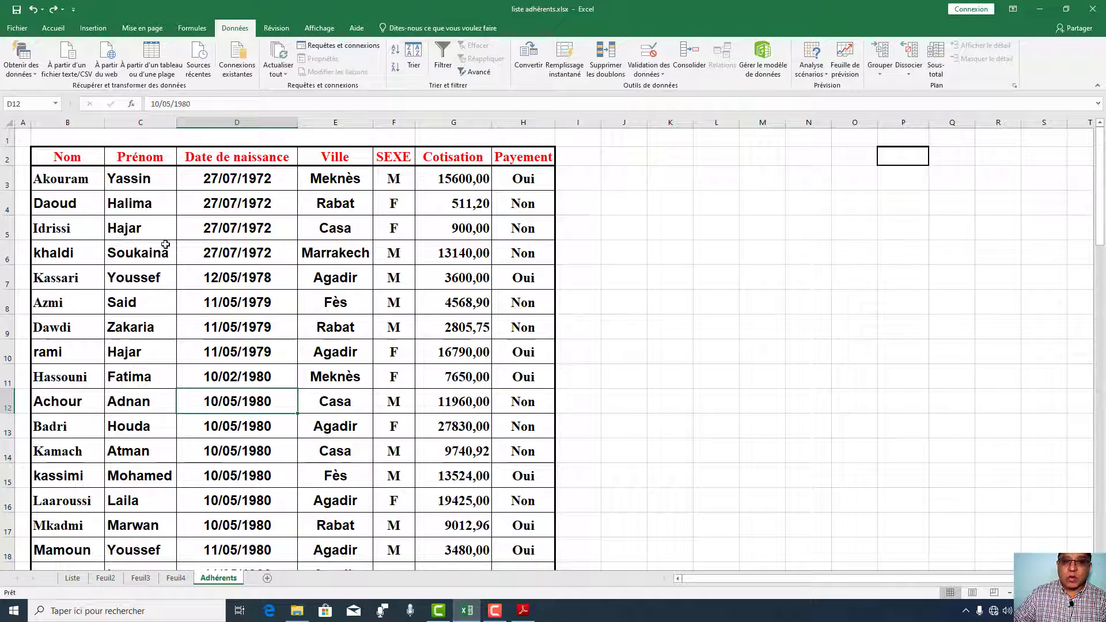
Step: Try to sort the member table by the Cotisation column on cell values, in order from largest to smallest
left_click(414, 56)
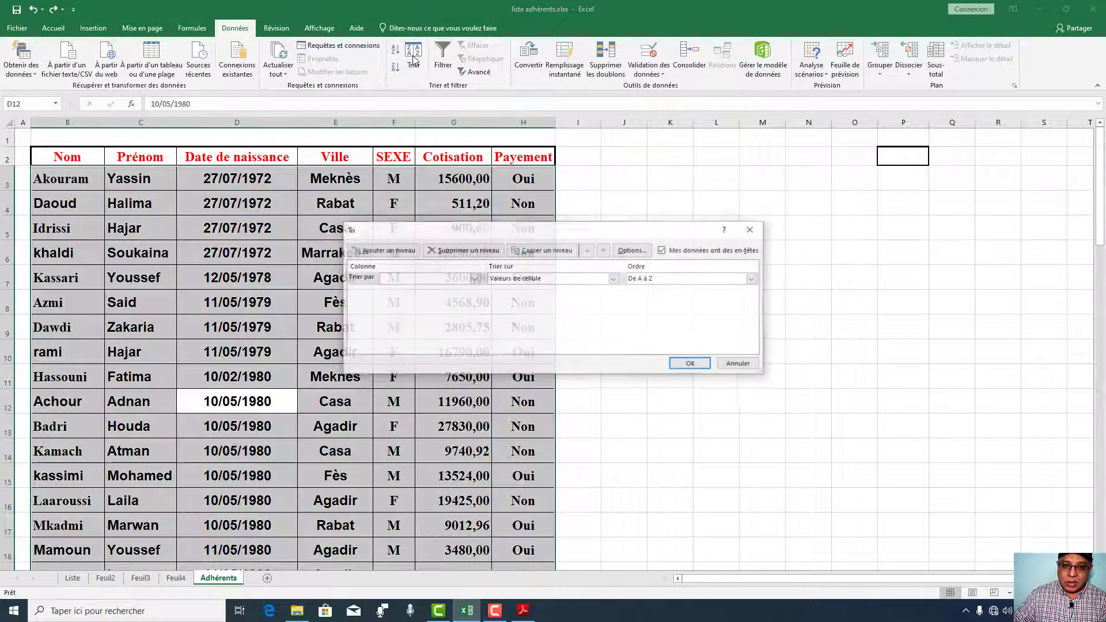
left_click(475, 278)
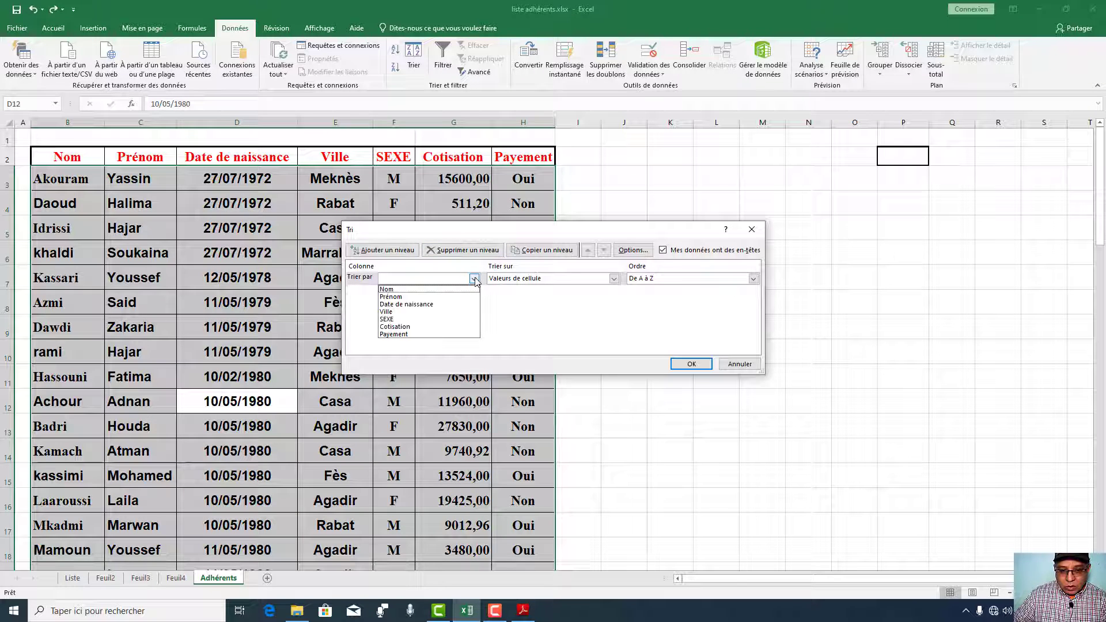
left_click(409, 327)
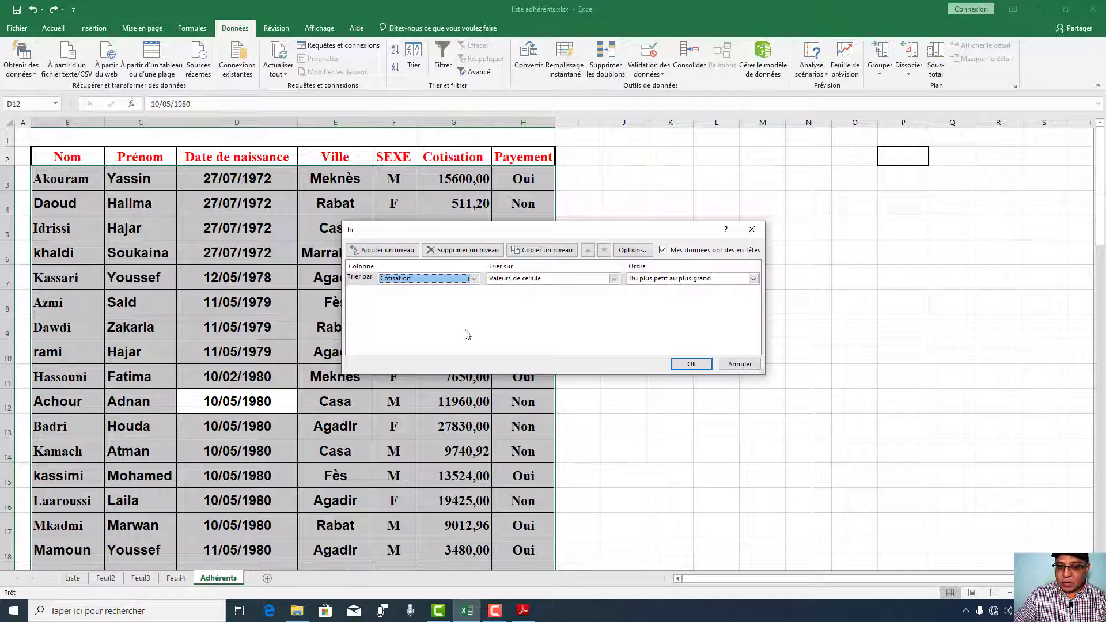
left_click(727, 279)
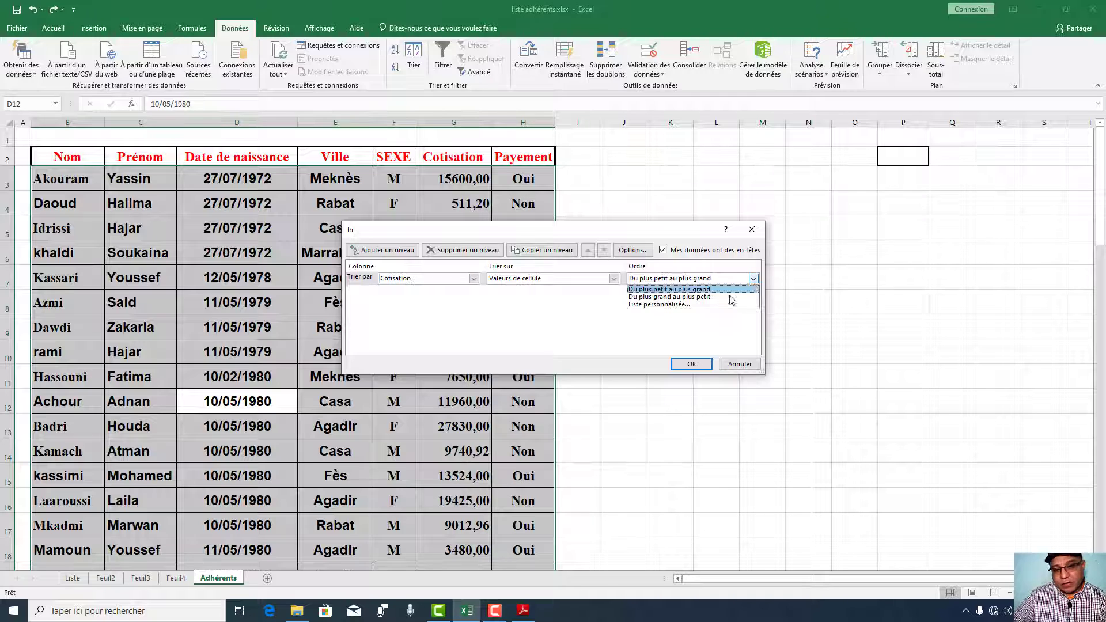
left_click(680, 298)
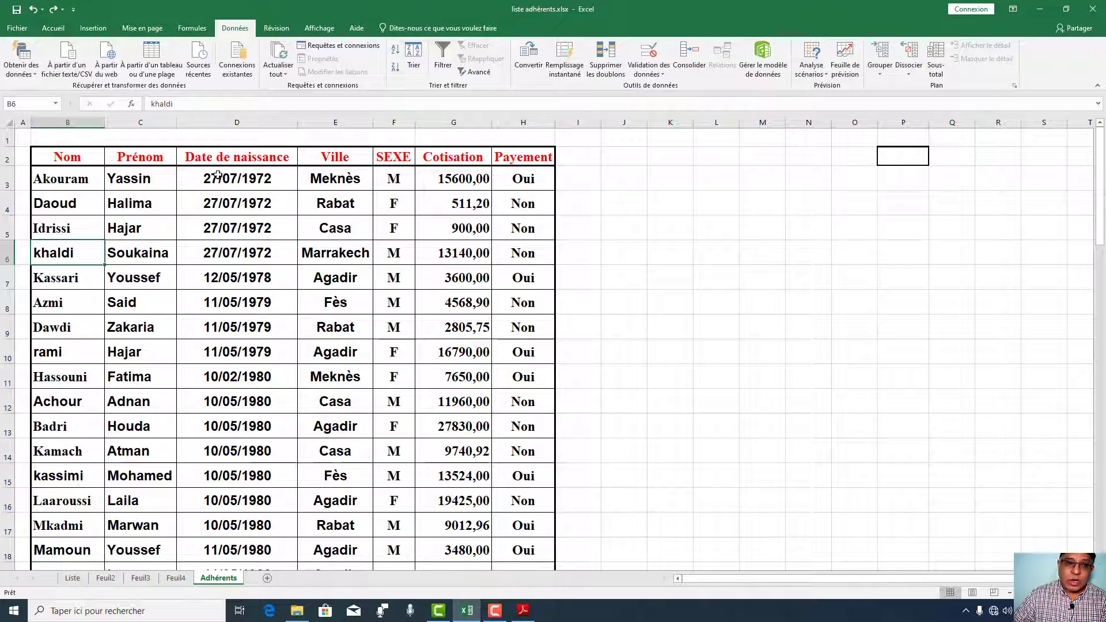
Step: Sort the member table by Date de naissance on cell values, from most recent to oldest, and review its first and last records
left_click(237, 190)
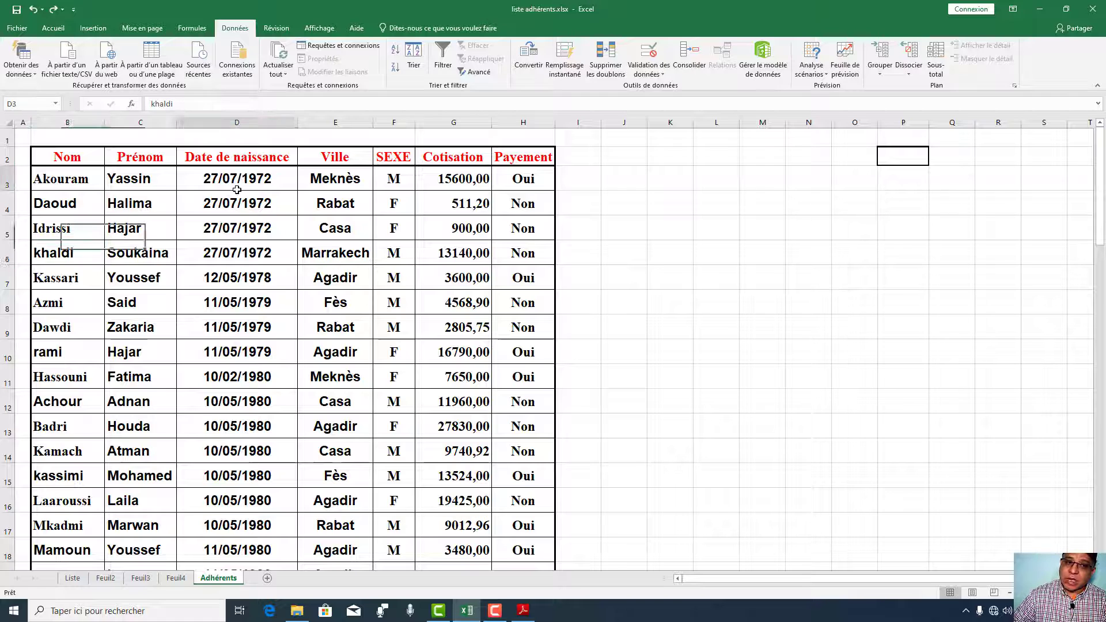
left_click(271, 300)
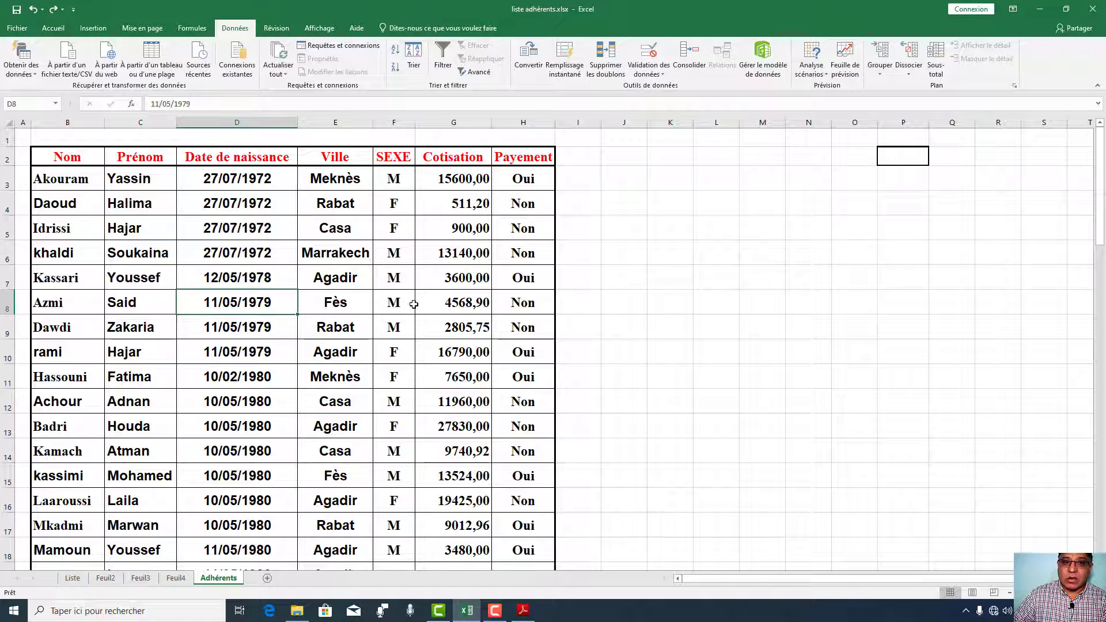
left_click(351, 301)
left_click(412, 56)
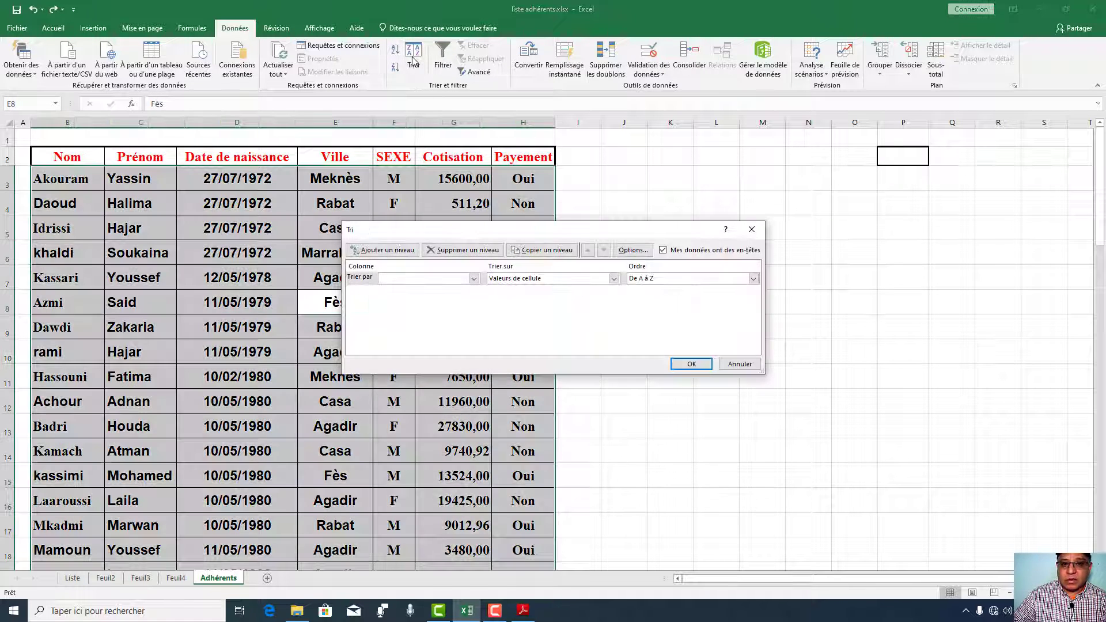
left_click(474, 278)
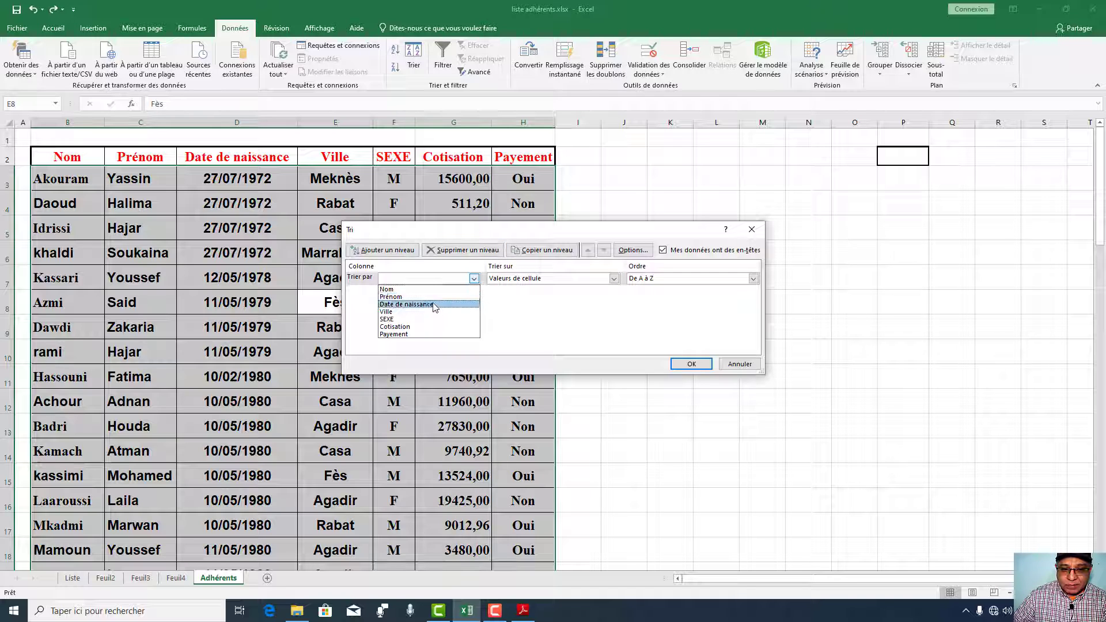
left_click(434, 305)
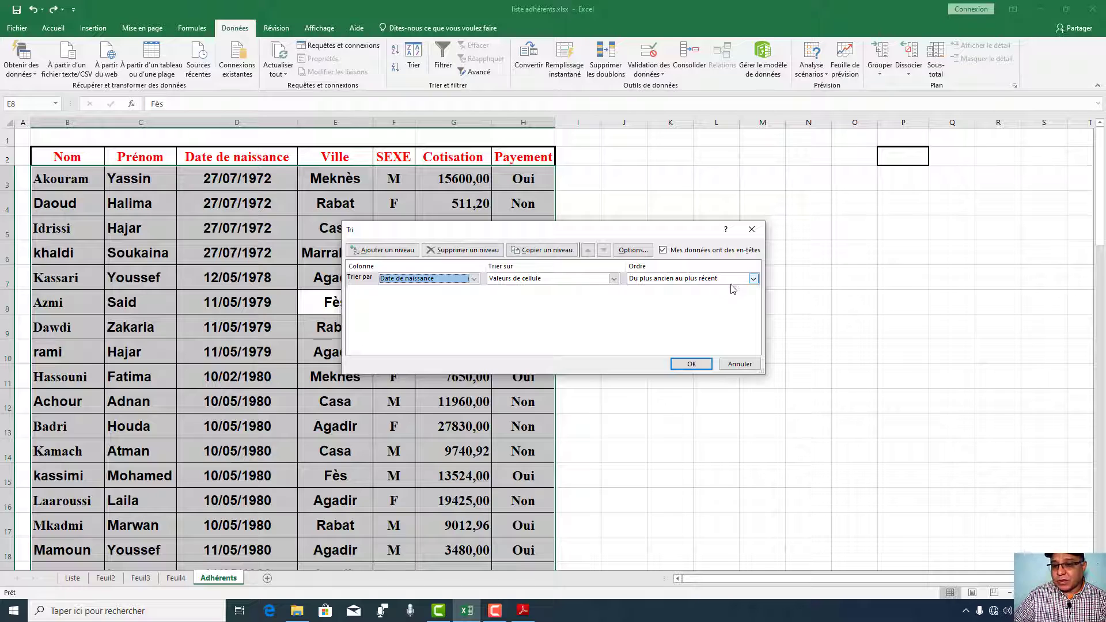
left_click(754, 279)
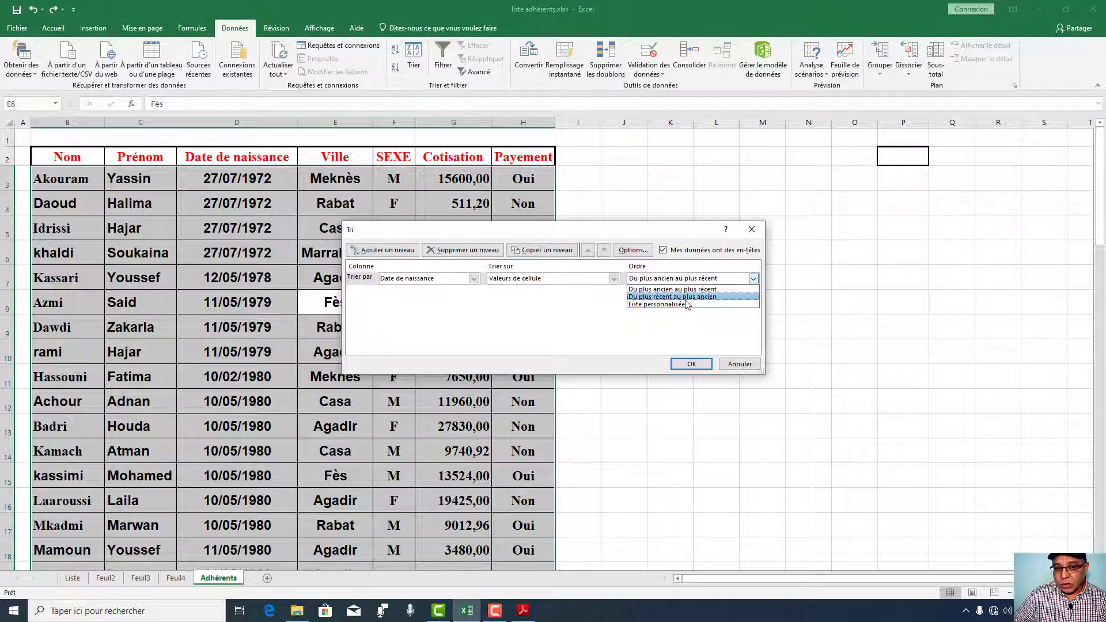
left_click(685, 298)
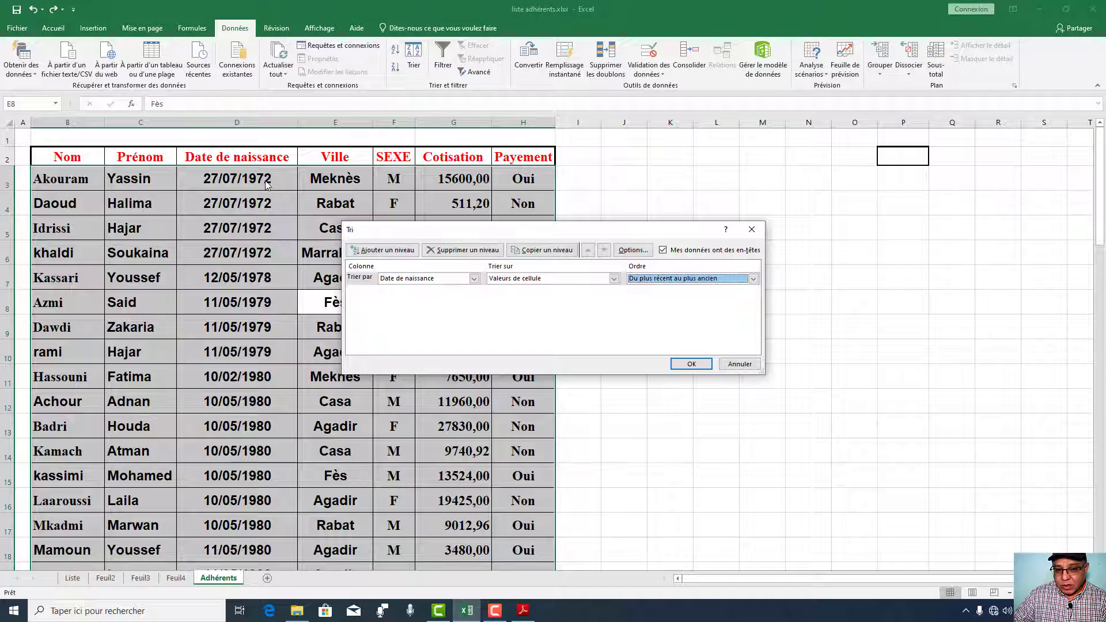
left_click(691, 364)
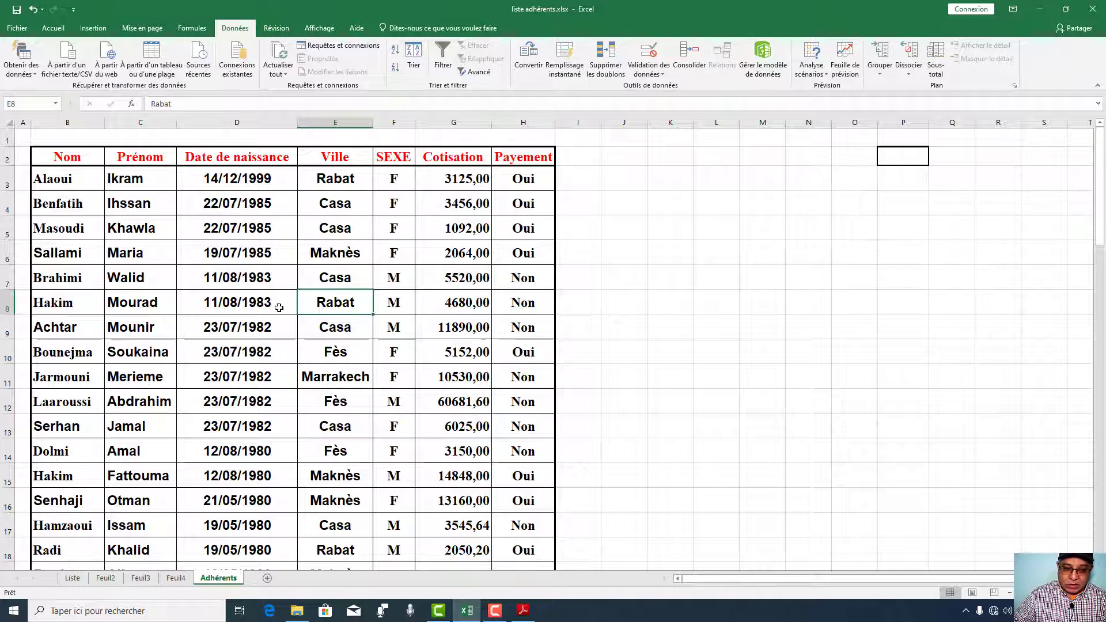
scroll(279, 307, "down", 9)
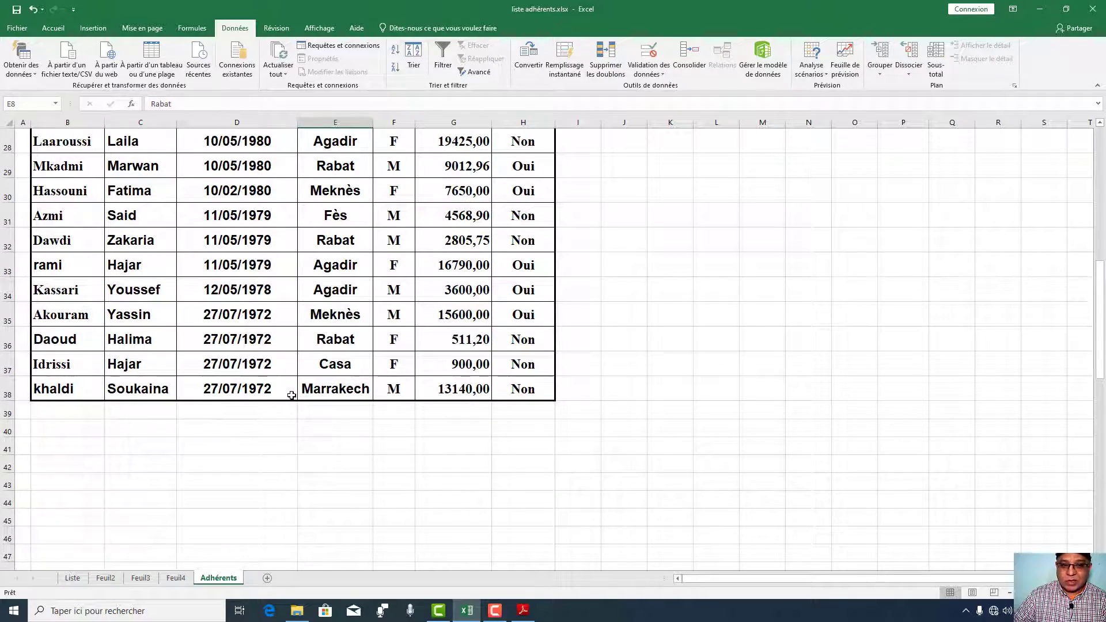
scroll(289, 321, "up", 6)
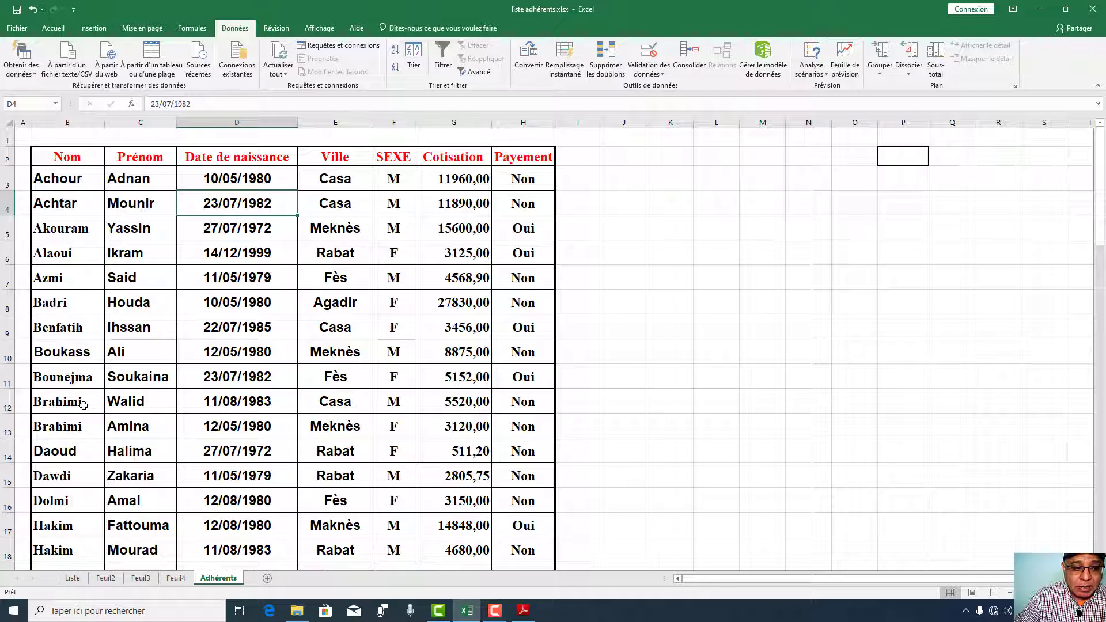
Step: Compare the Cotisation amounts of the members who share the same Nom in the table
left_click(461, 408)
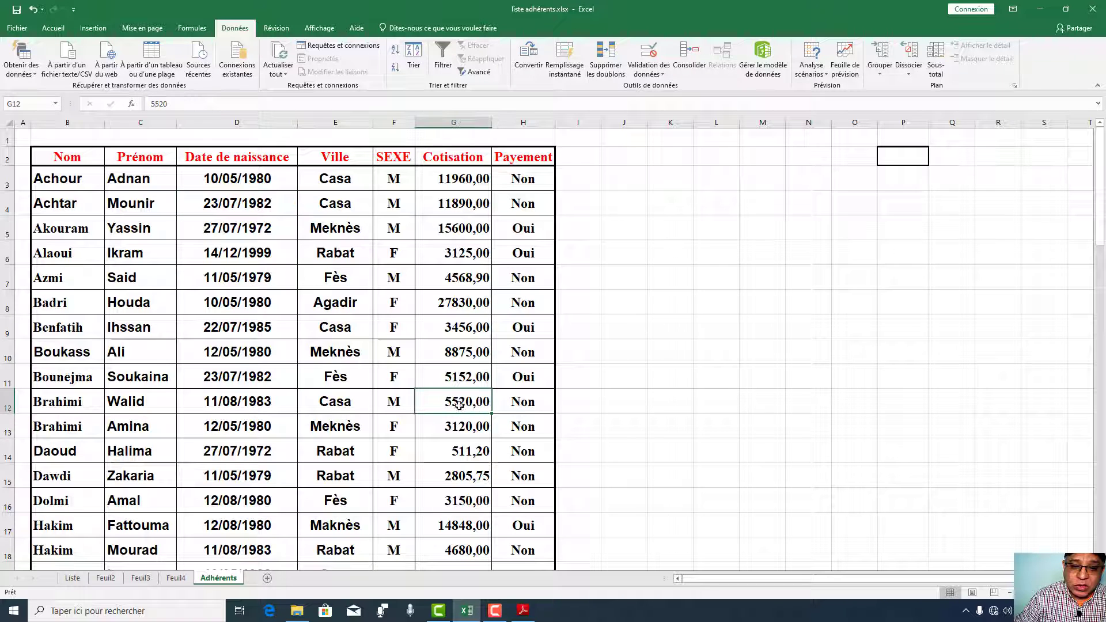
left_click(464, 432)
scroll(302, 402, "down", 2)
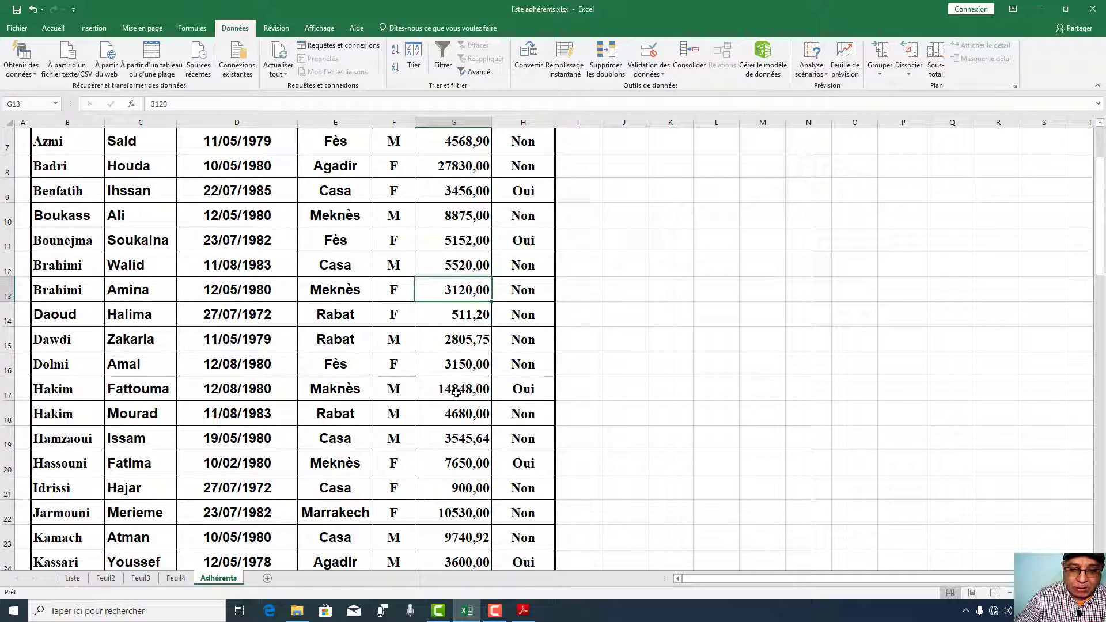
left_click(255, 369)
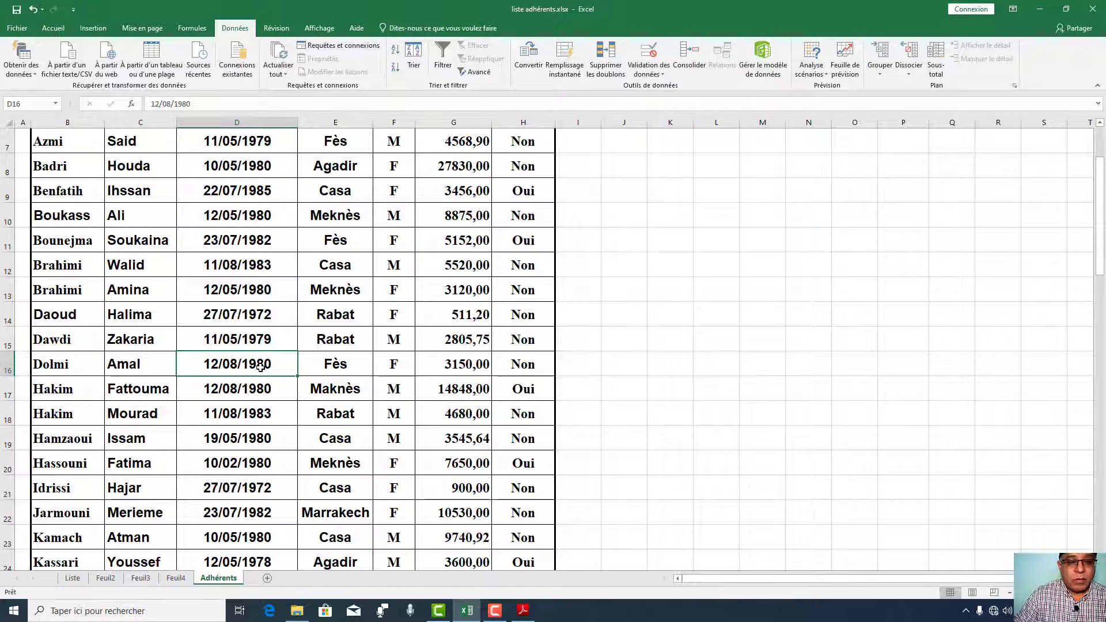
scroll(260, 368, "up", 2)
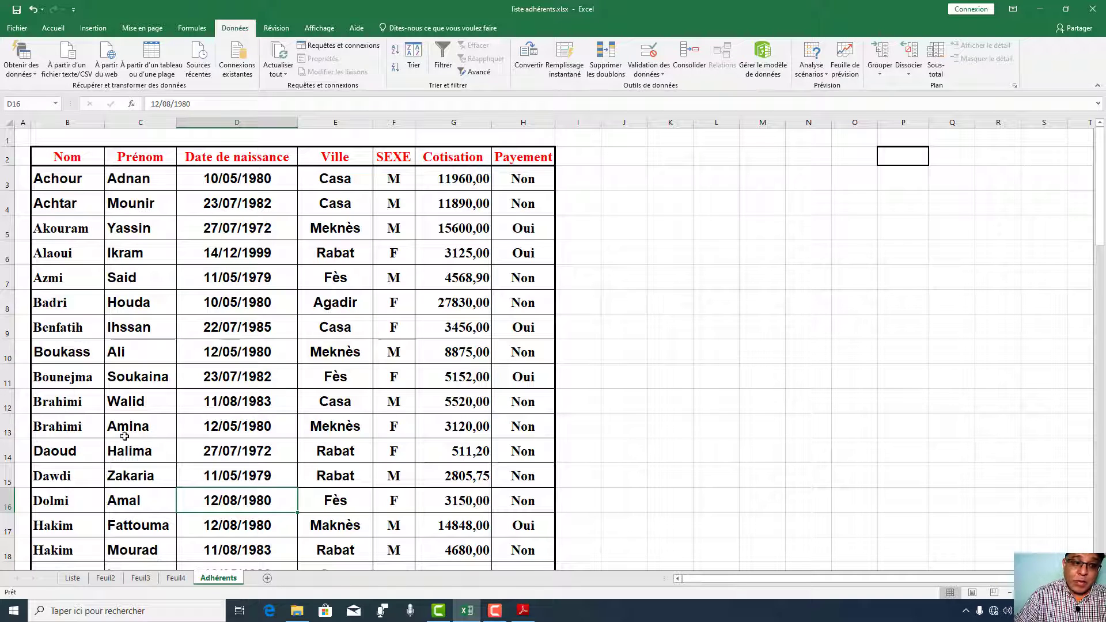
left_click(60, 429)
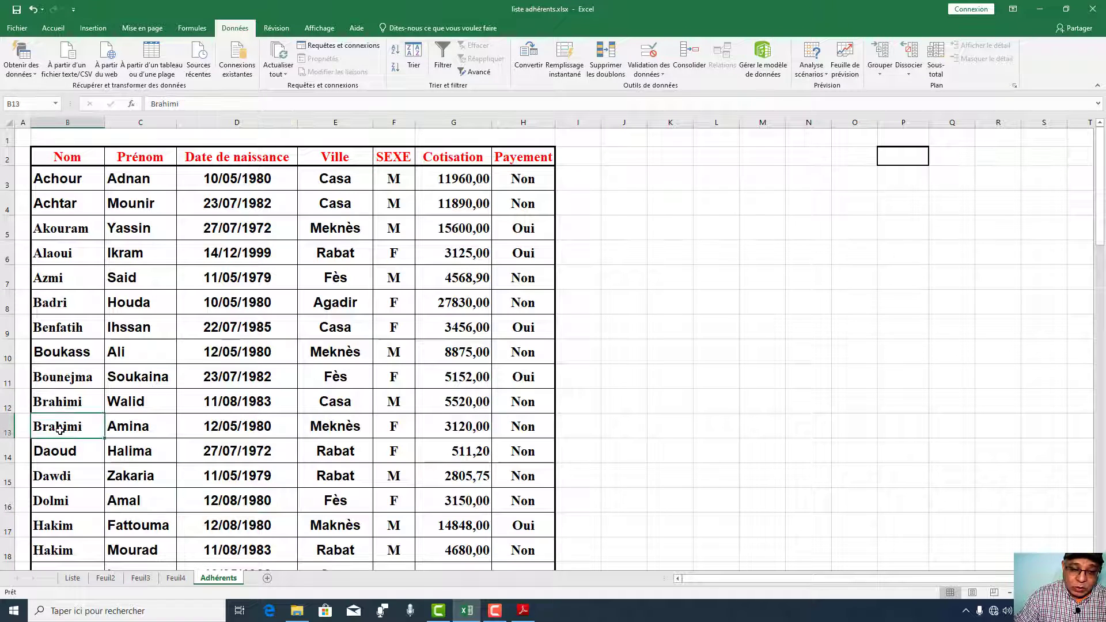
left_click(468, 411)
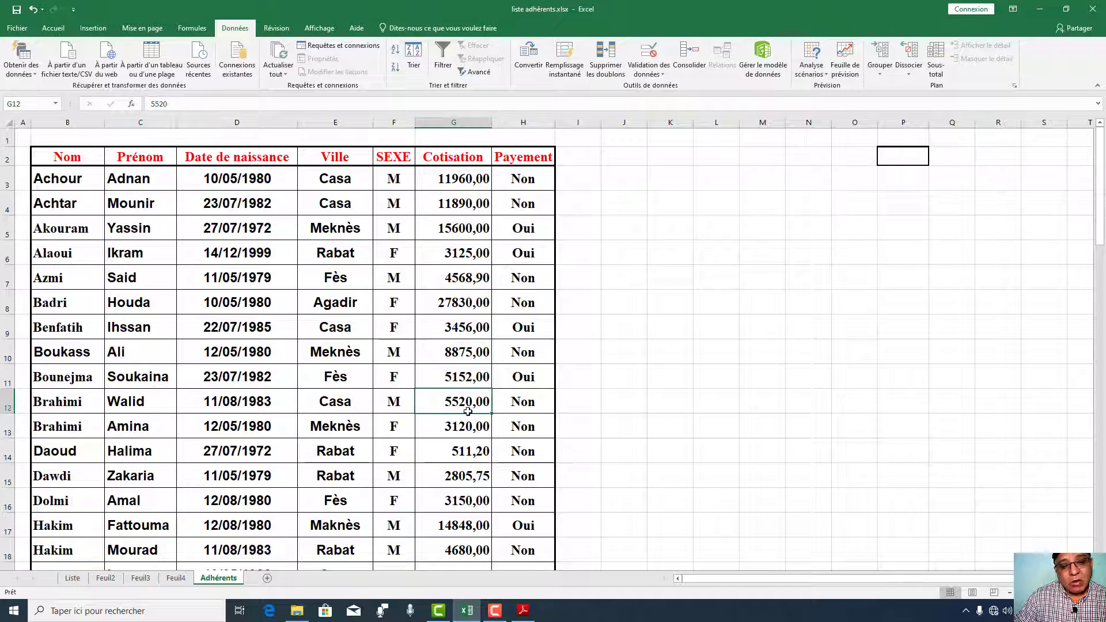
left_click(467, 429)
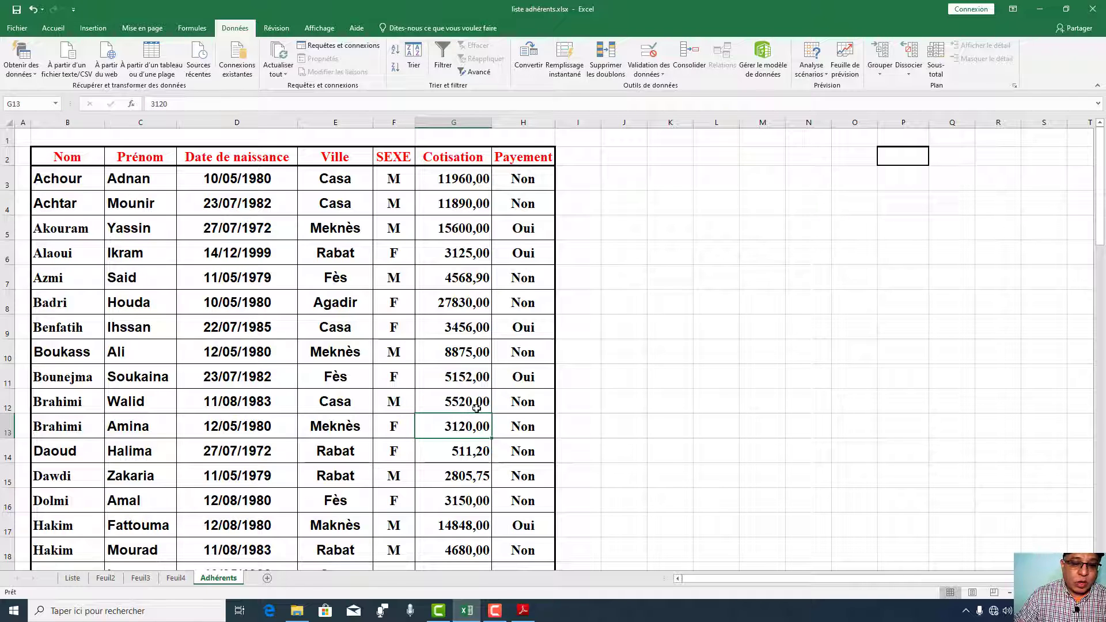
Step: Add Cotisation, from smallest to largest, as a second sort level under Nom and apply the sort to the member table
left_click(231, 282)
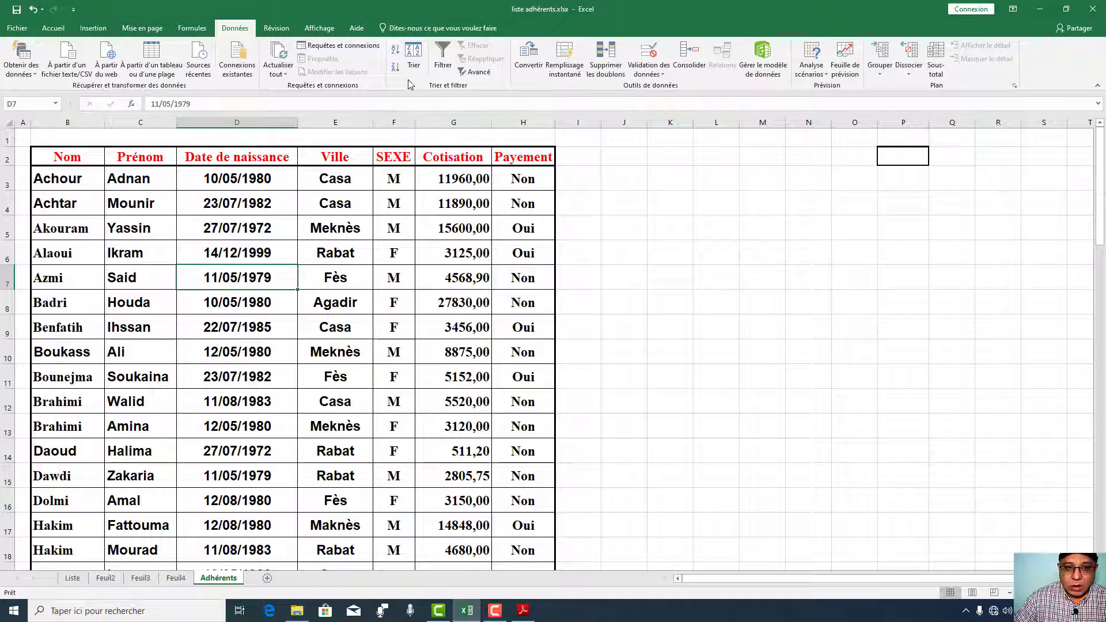
left_click(414, 57)
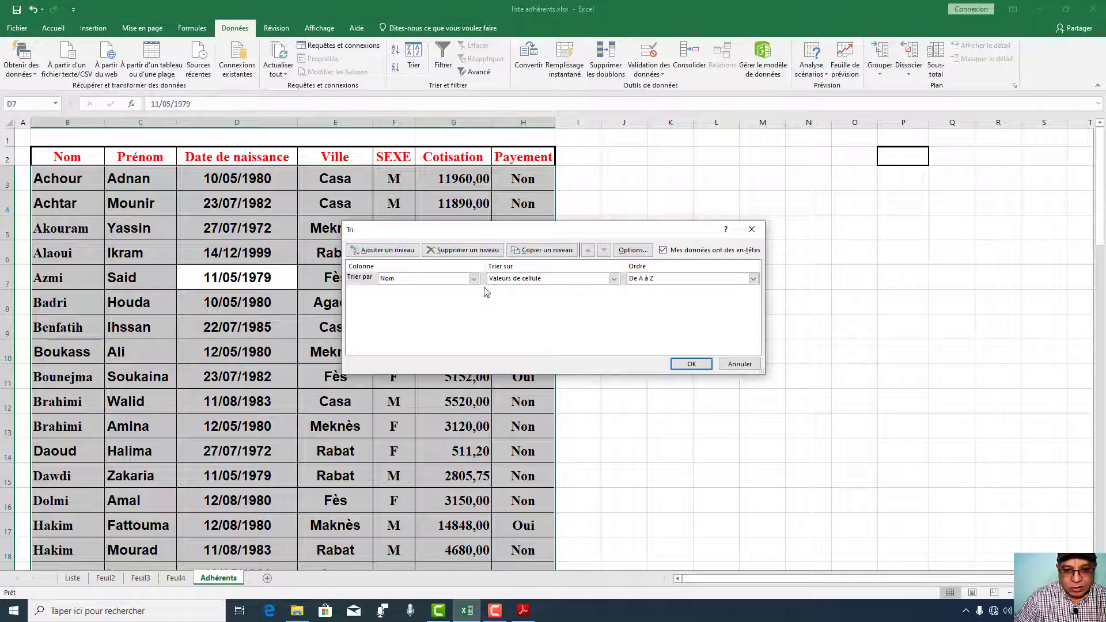
left_click(381, 250)
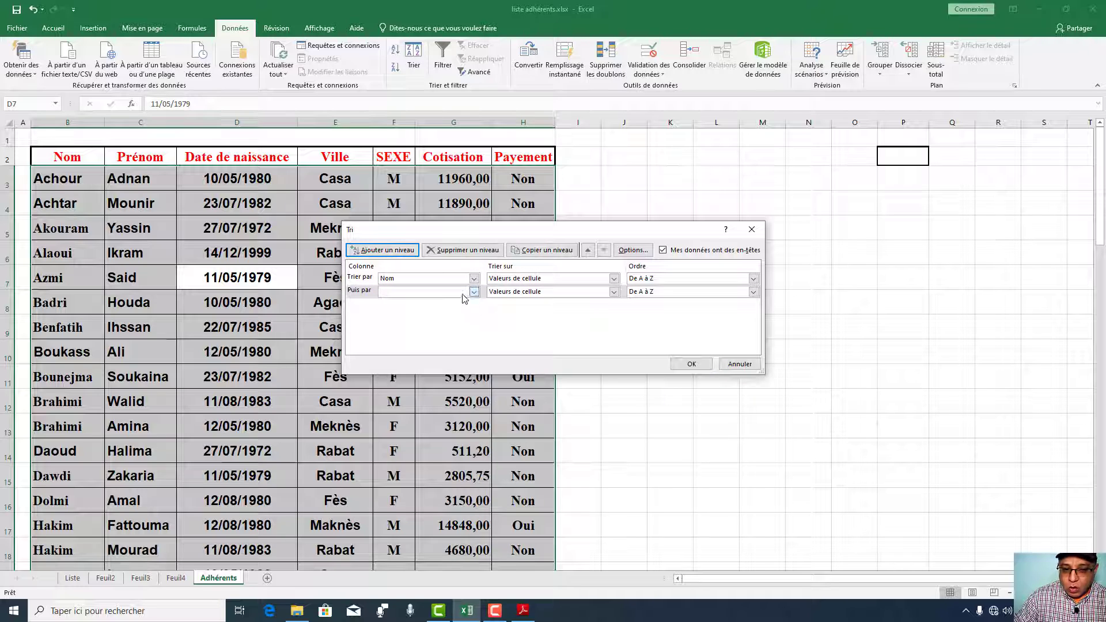
left_click(474, 292)
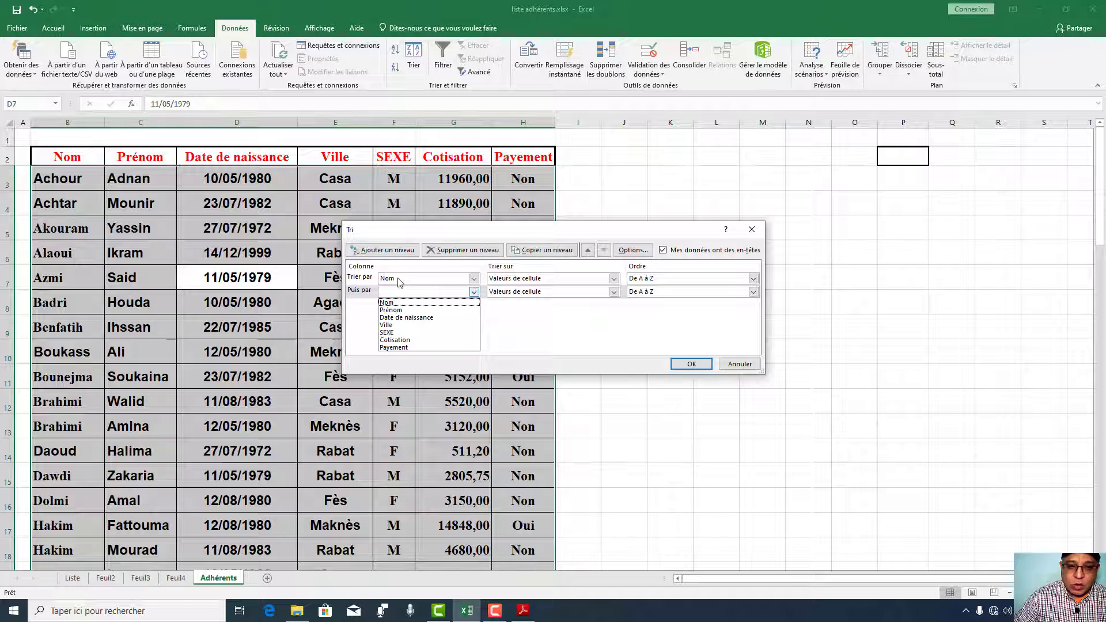
left_click(403, 342)
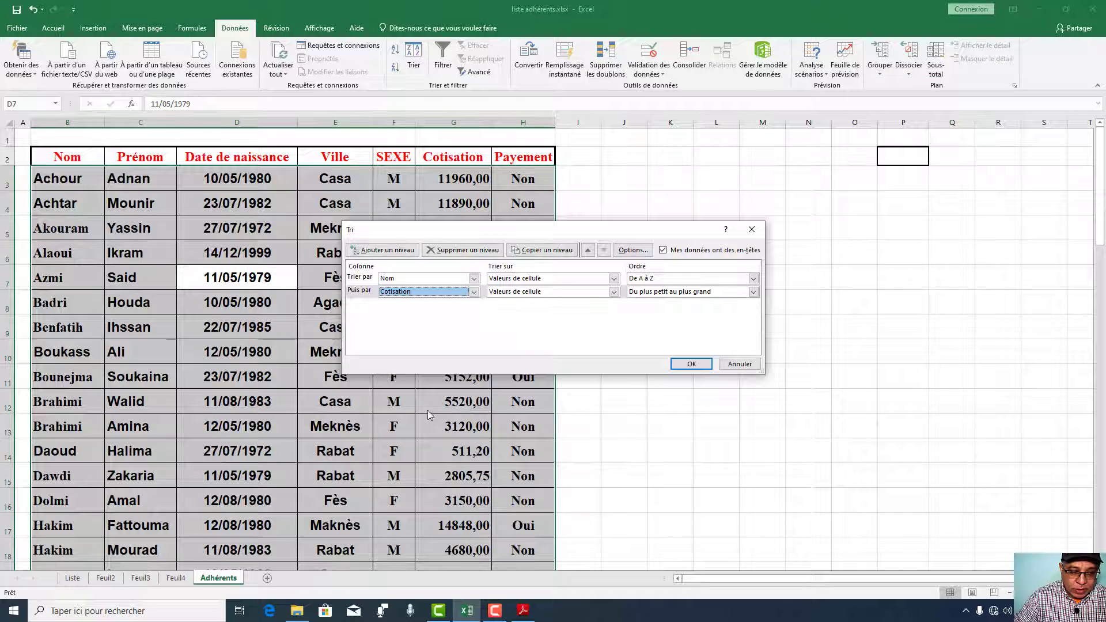
left_click(695, 365)
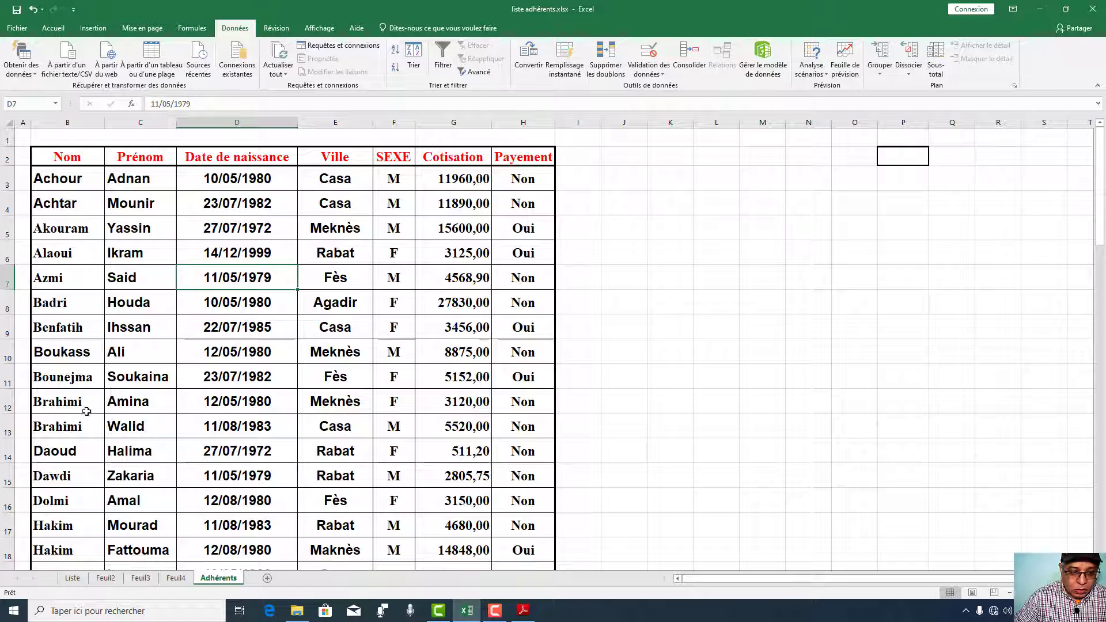
Step: Check the order of the Cotisation amounts within each group of members sharing the same Nom
left_click(62, 178)
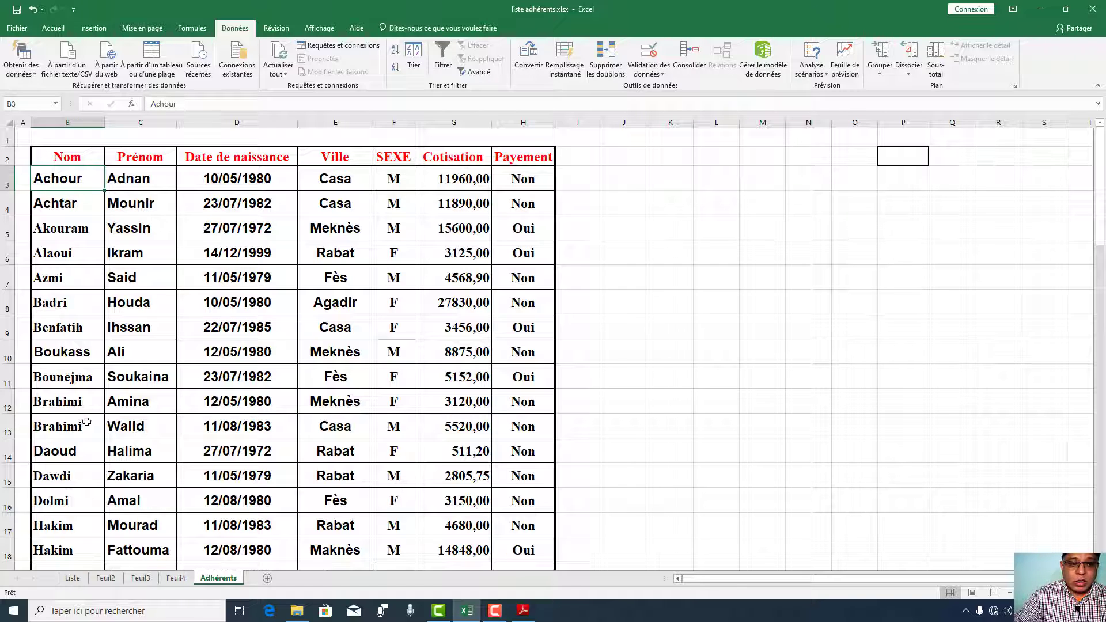
left_click(49, 406)
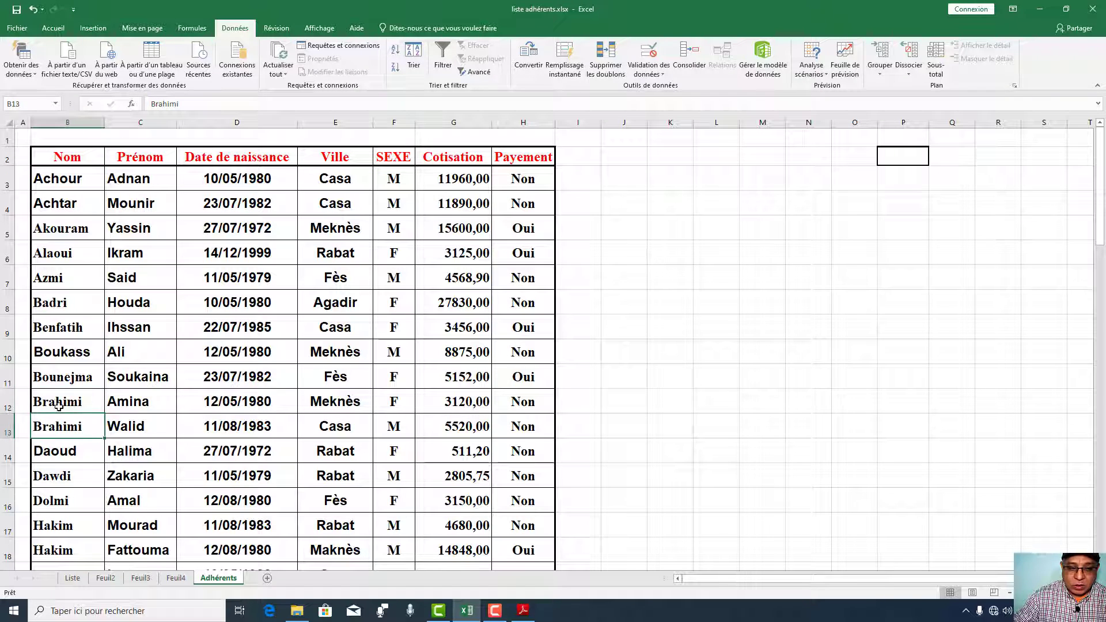
left_click(60, 428)
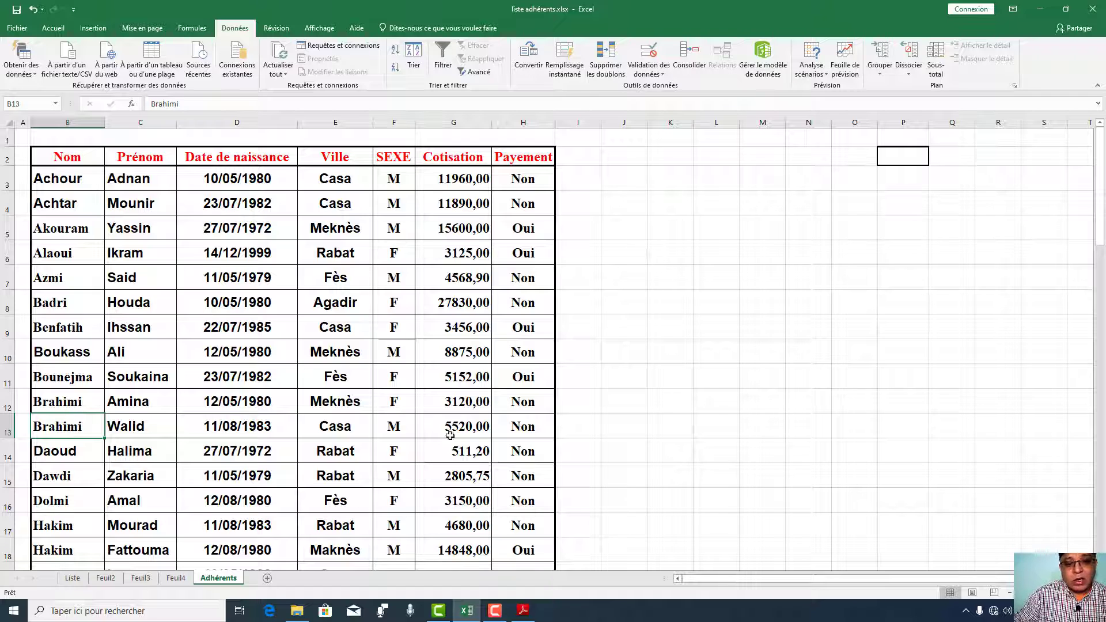
left_click(450, 405)
left_click(451, 427)
left_click(450, 407)
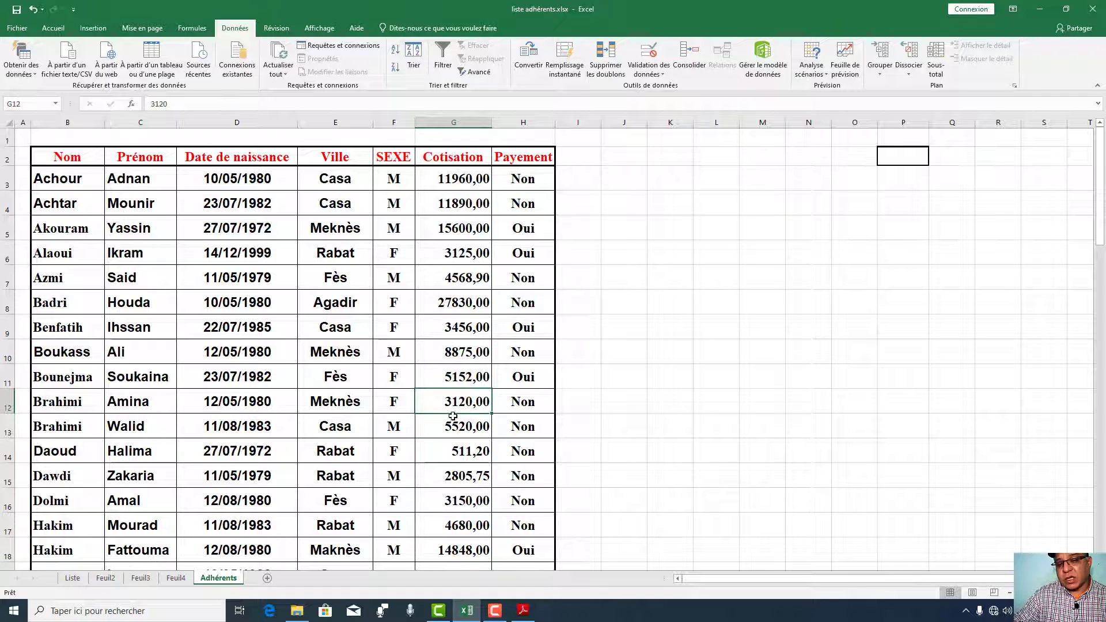
left_click(453, 424)
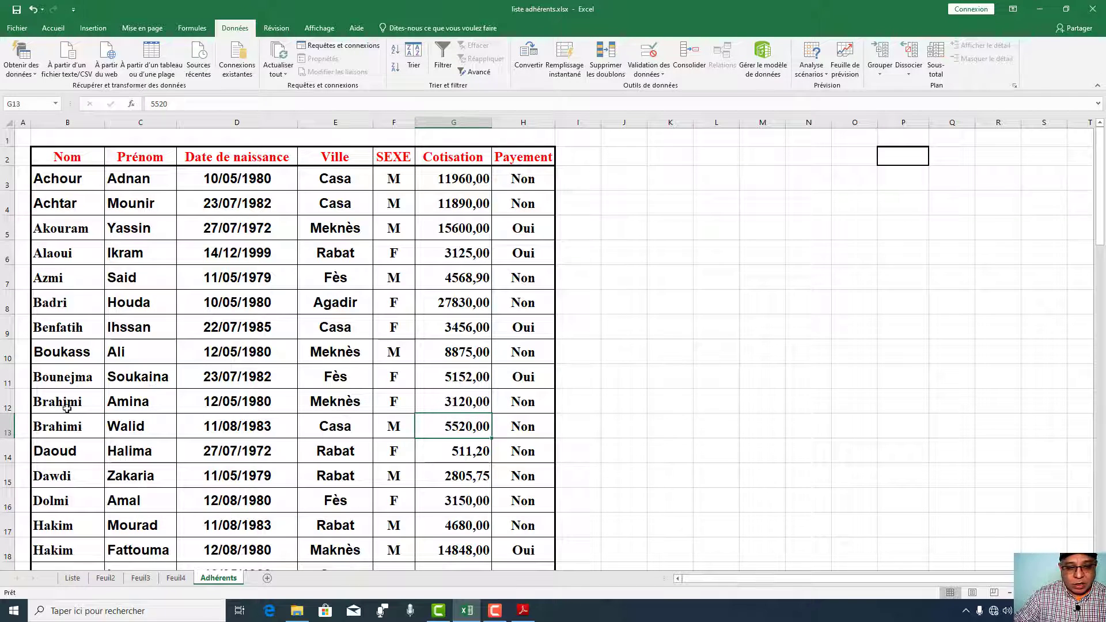
scroll(63, 407, "down", 3)
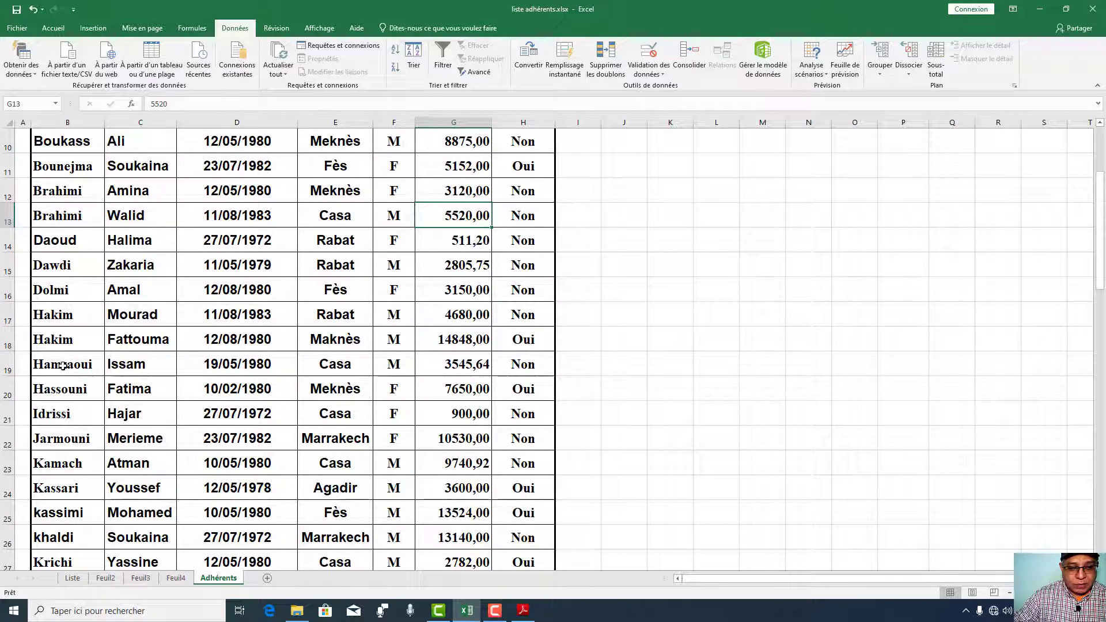
left_click(60, 318)
left_click(450, 320)
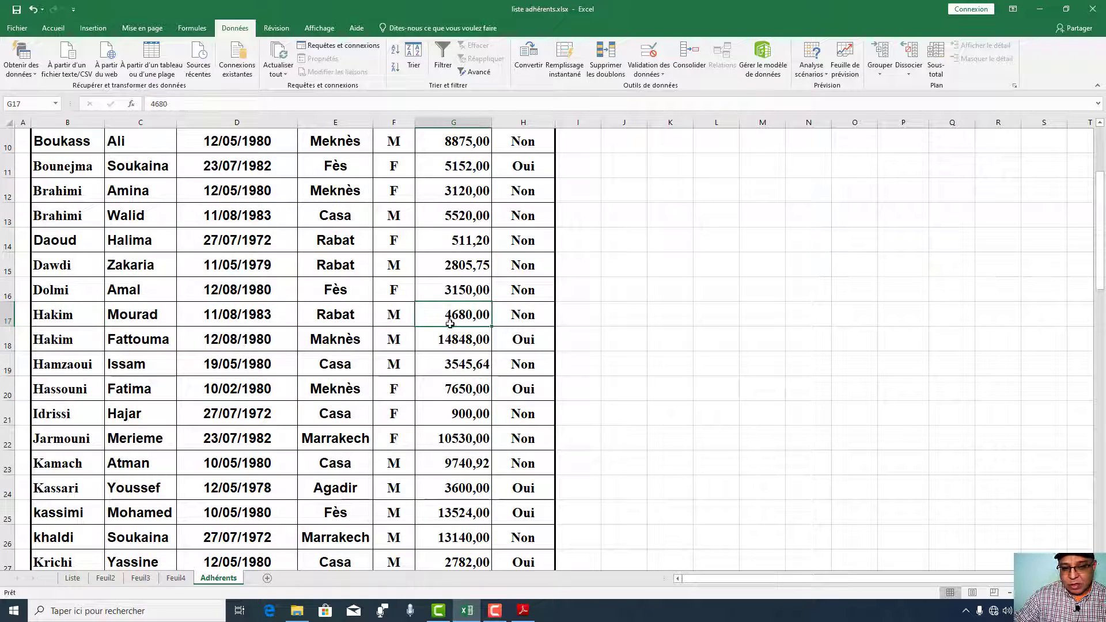
Step: Check the Cotisation order for repeated Nom entries further down the member table
scroll(155, 446, "down", 3)
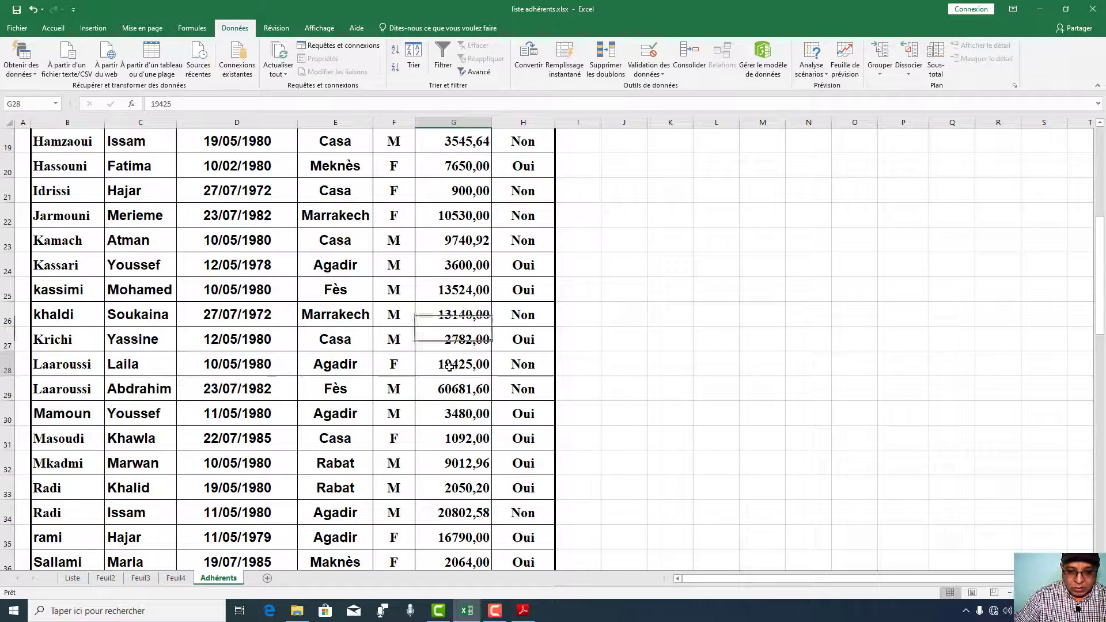
left_click(444, 388)
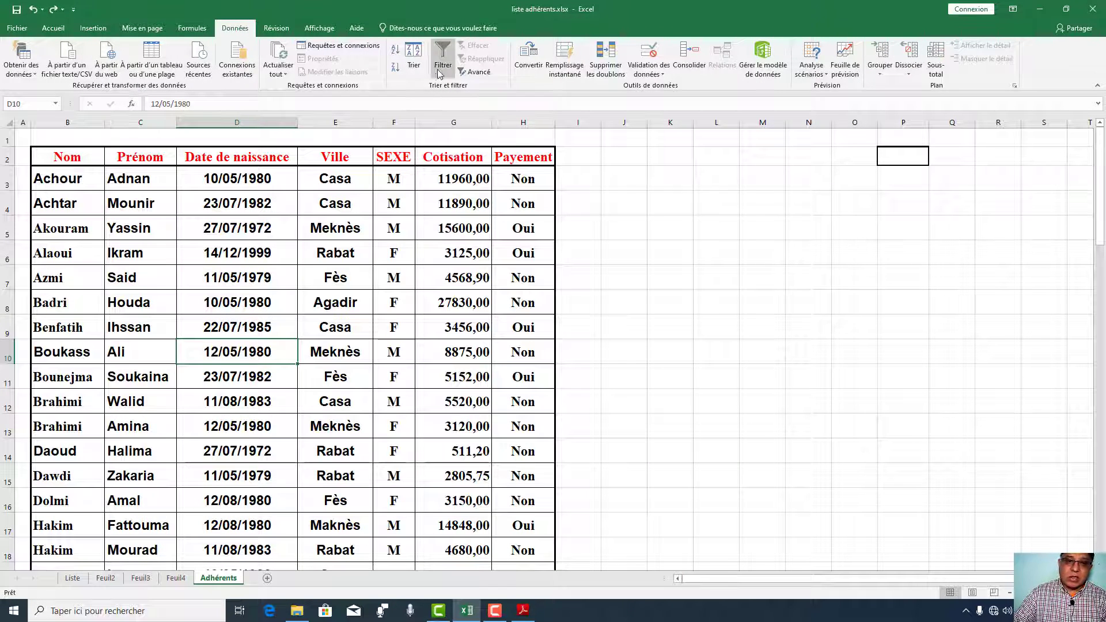
Step: Turn on filtering for the member table and show only the rows whose Ville is Casa
left_click(267, 241)
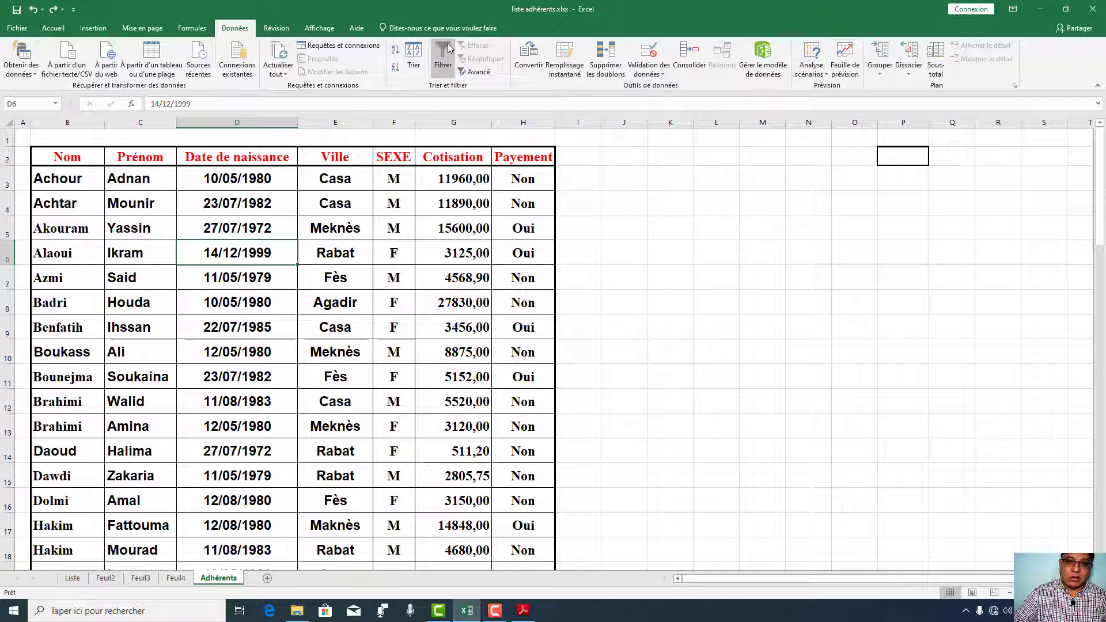
key("Down")
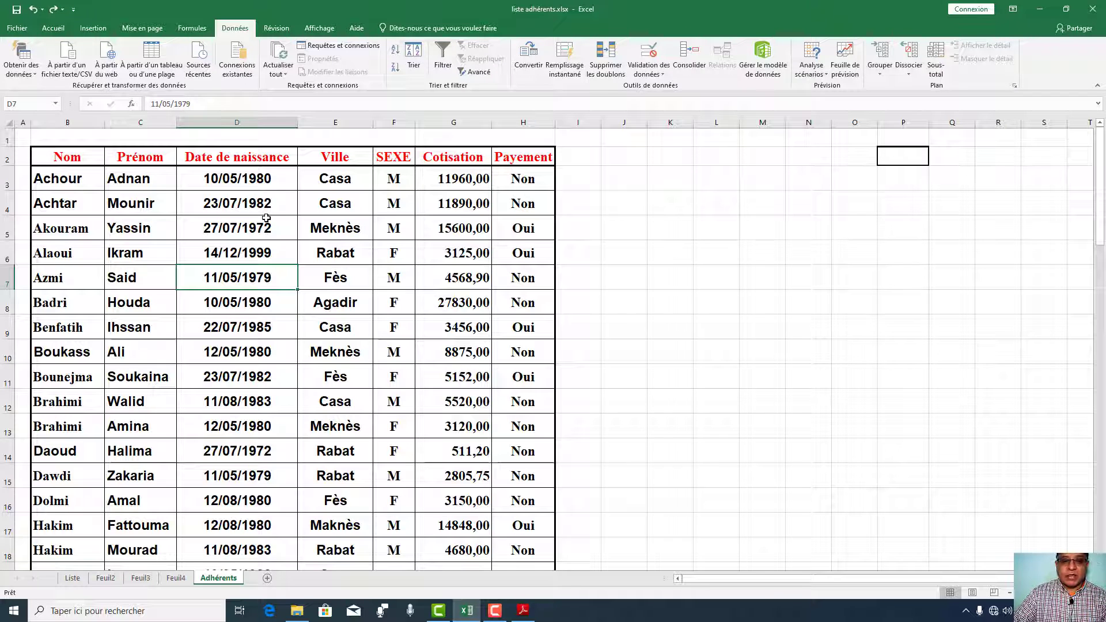
left_click(446, 54)
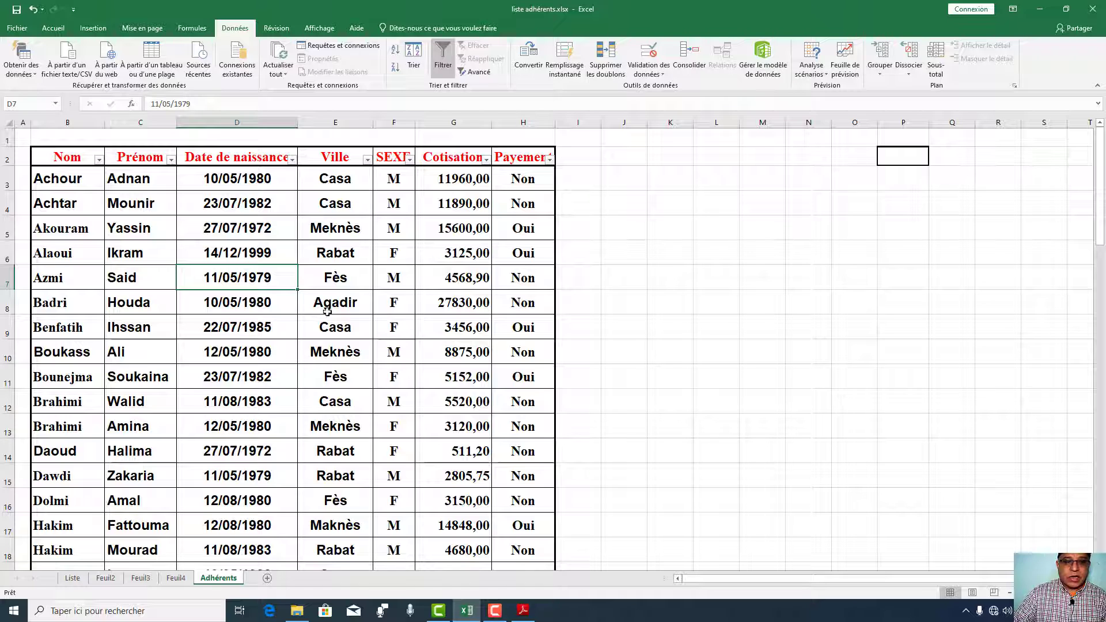
left_click(368, 159)
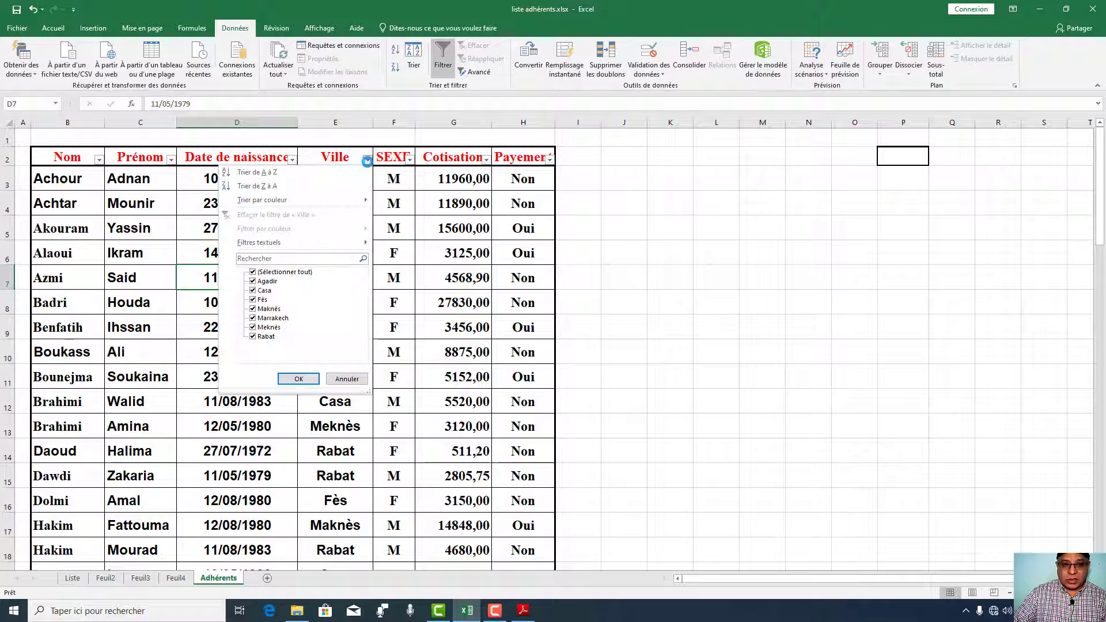
left_click(253, 272)
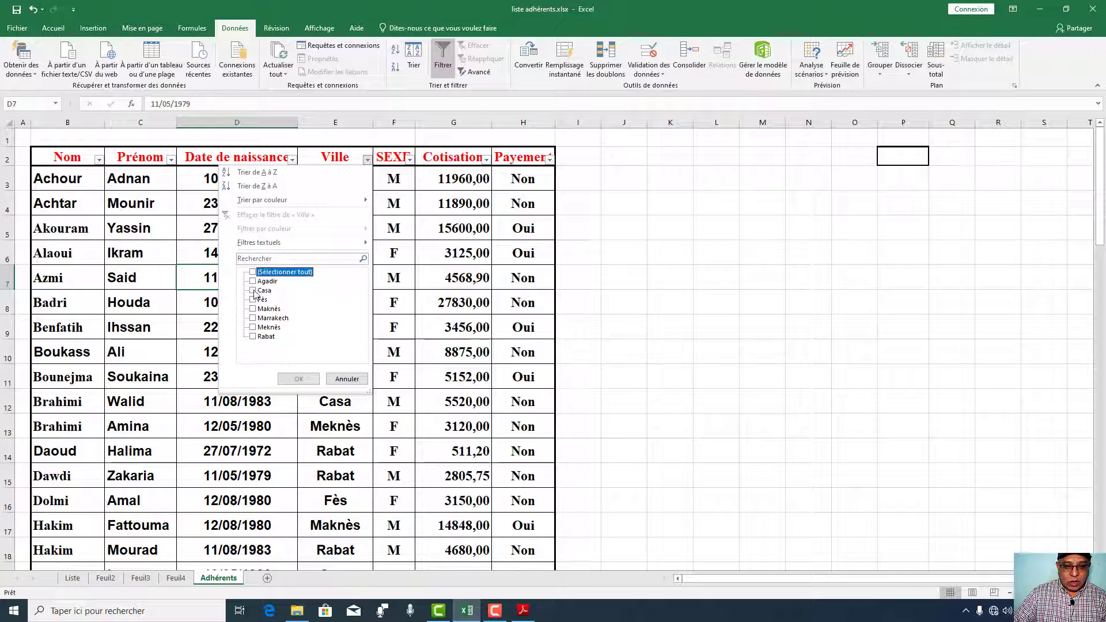
left_click(253, 291)
left_click(297, 379)
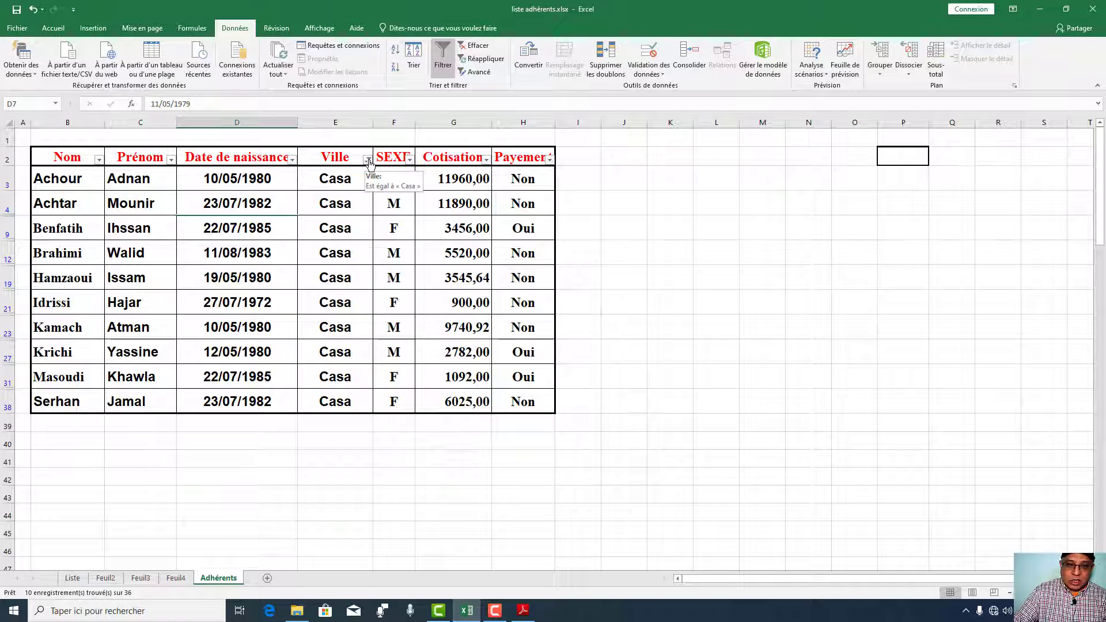
Step: Reset the table's filters, show only members whose Cotisation is greater than 6000, and review the filtered rows
left_click(443, 65)
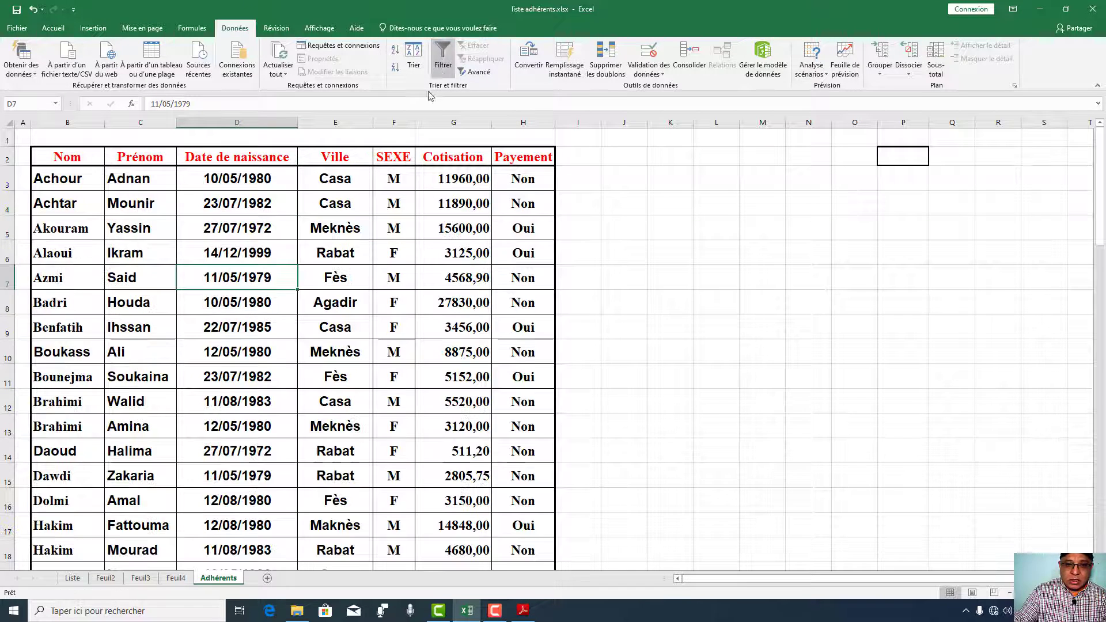
left_click(447, 63)
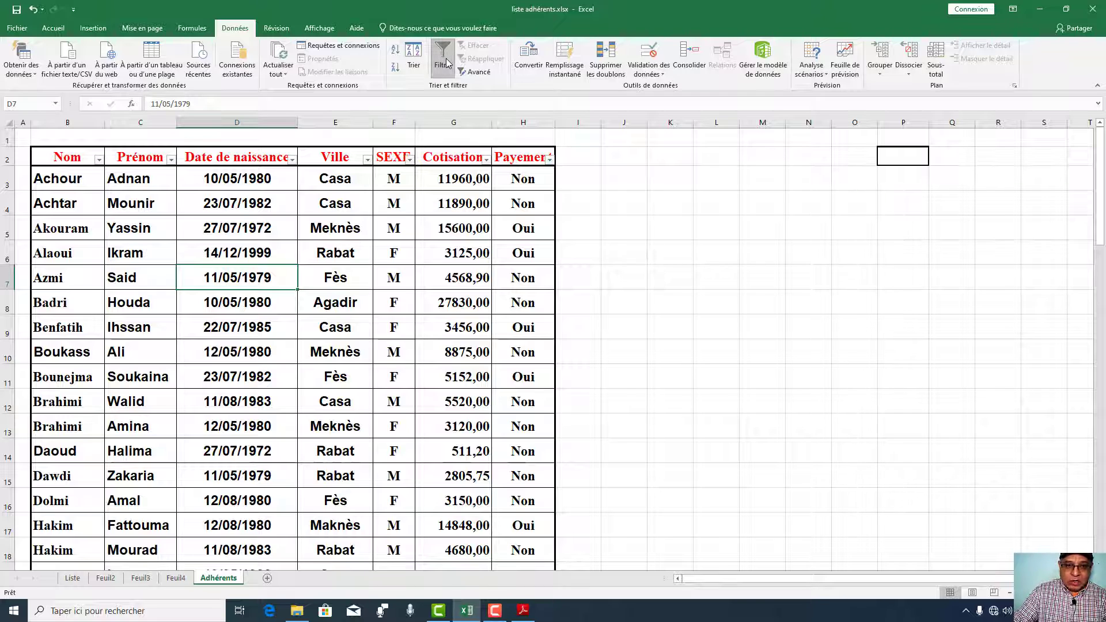
left_click(488, 160)
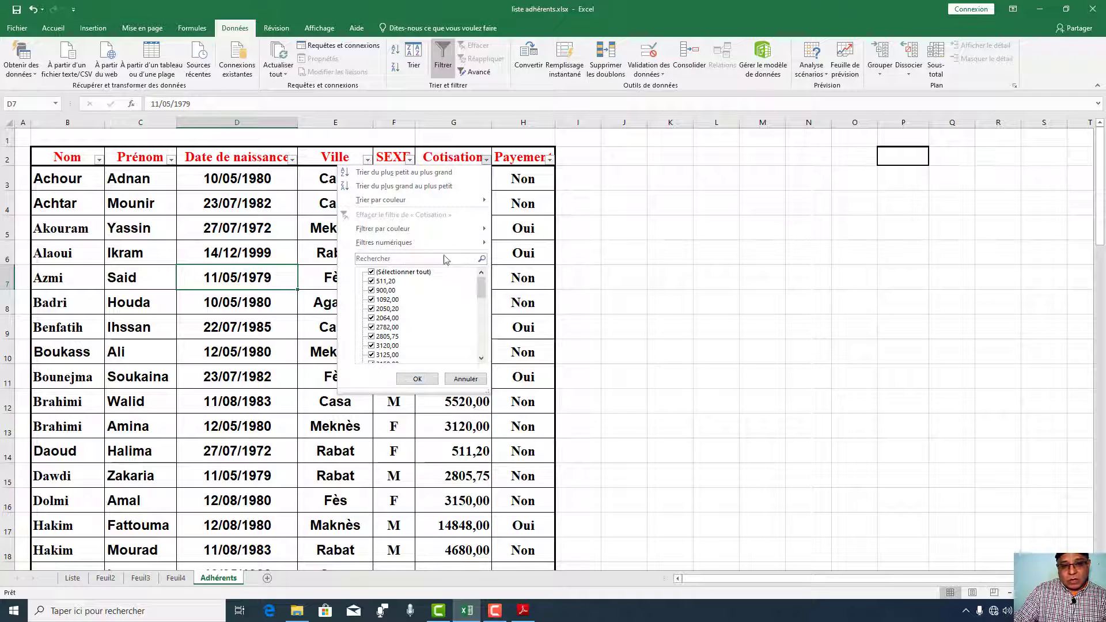
mouse_move(407, 247)
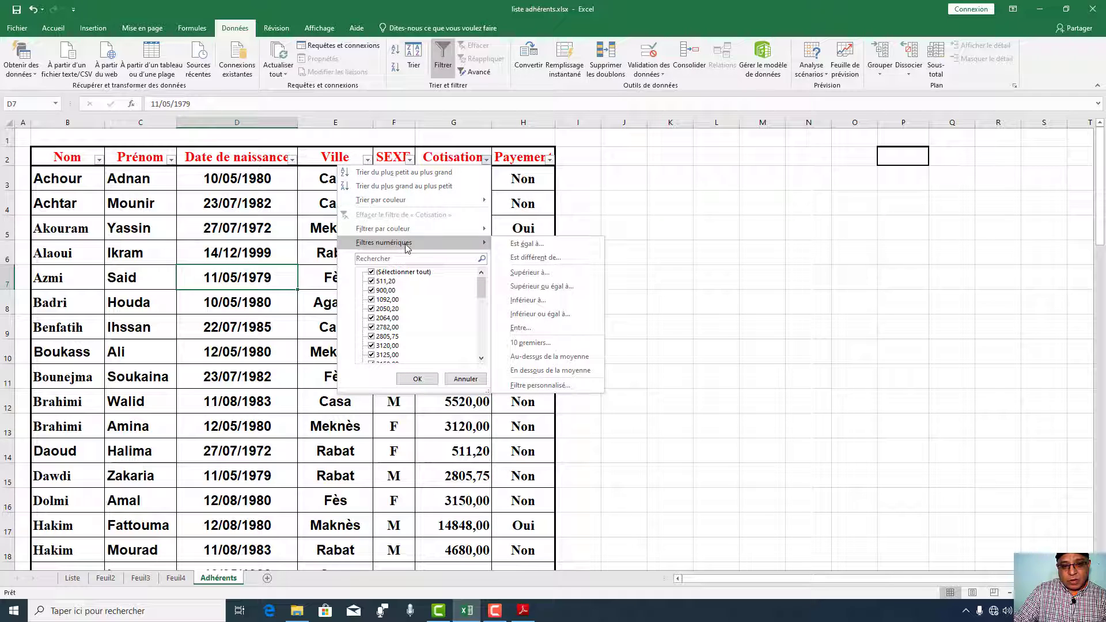
left_click(528, 273)
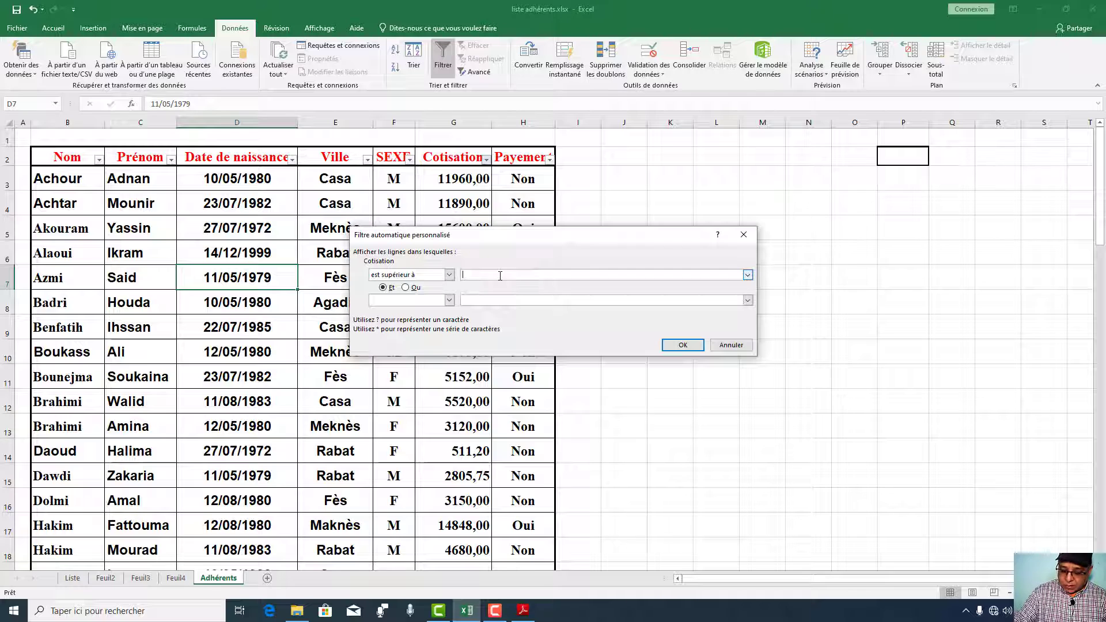
type("6000")
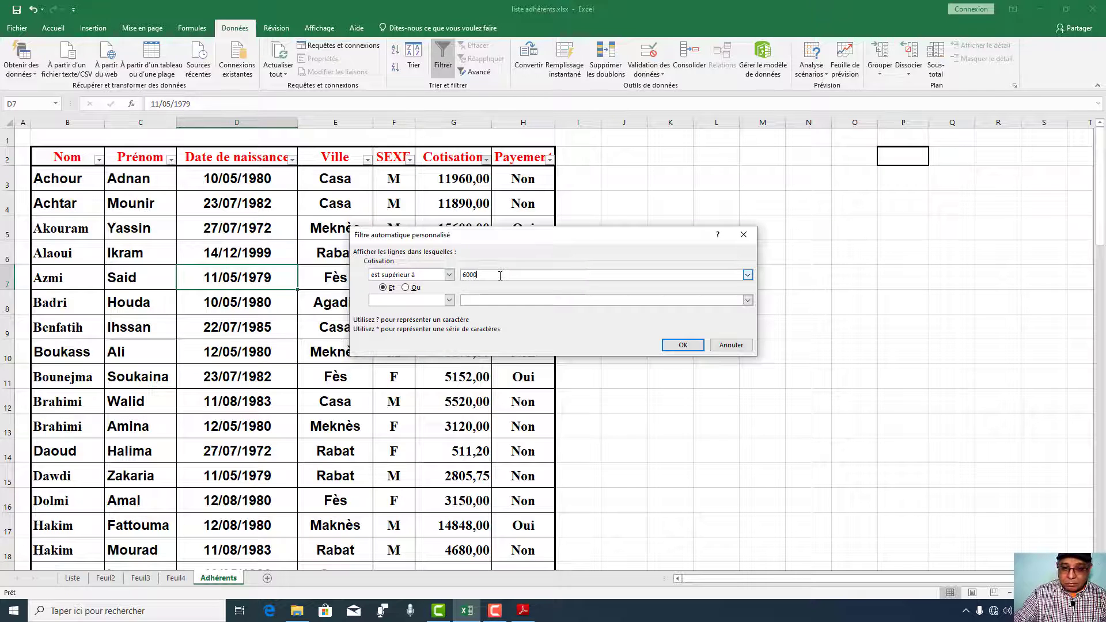
left_click(678, 345)
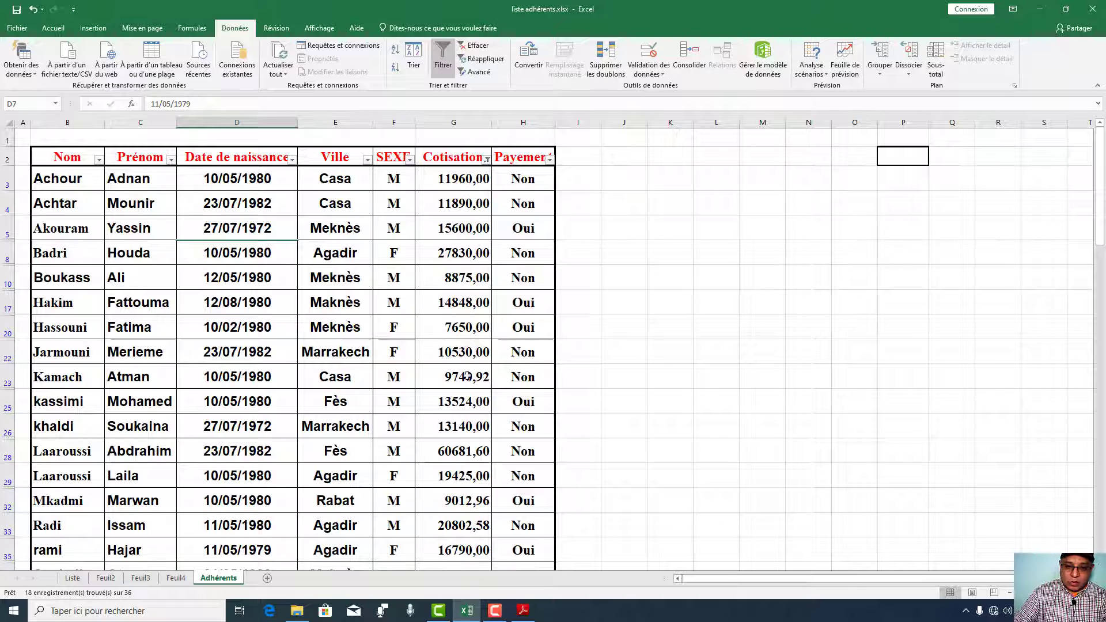
scroll(466, 409, "down", 2)
scroll(465, 414, "up", 2)
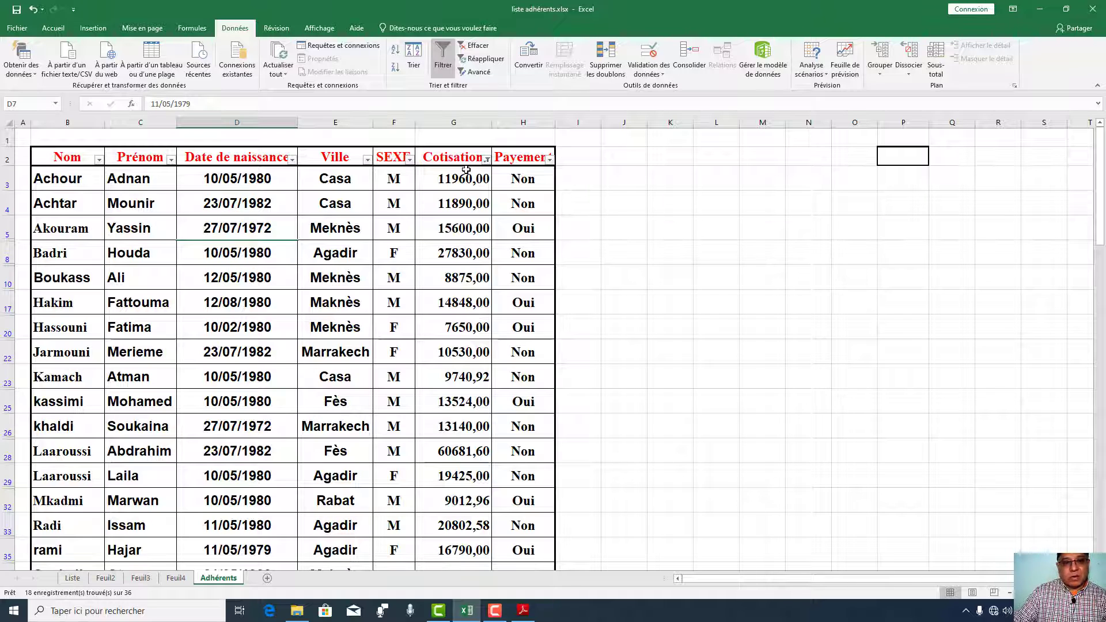
Step: Remove the Cotisation filter and filter the member table to show only the rows whose Ville is Agadir
key("ctrl+shift+l")
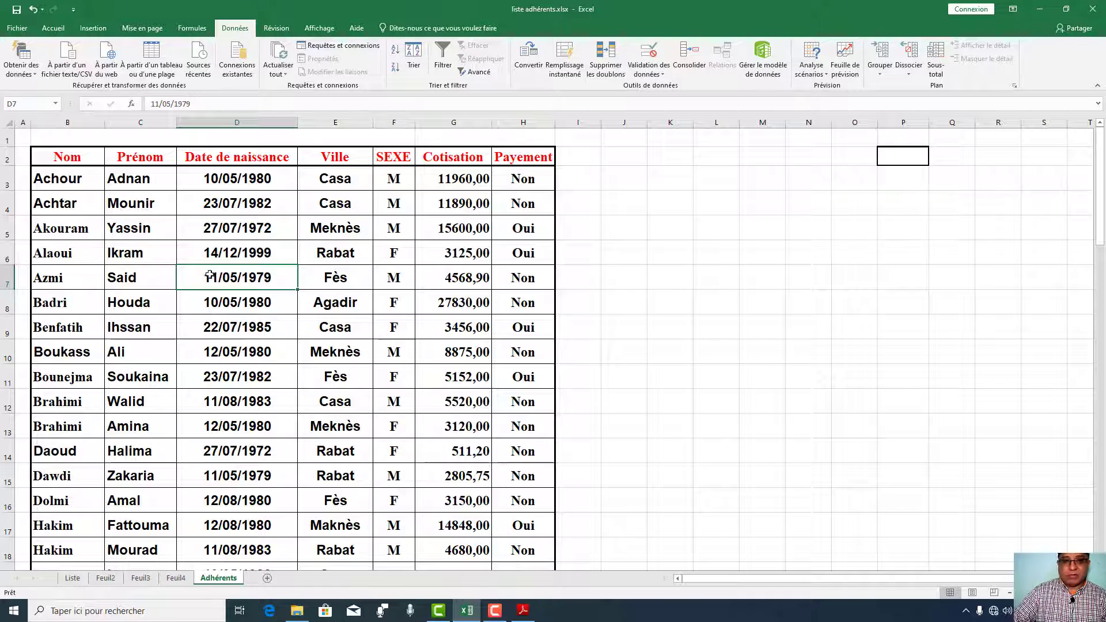
left_click(443, 57)
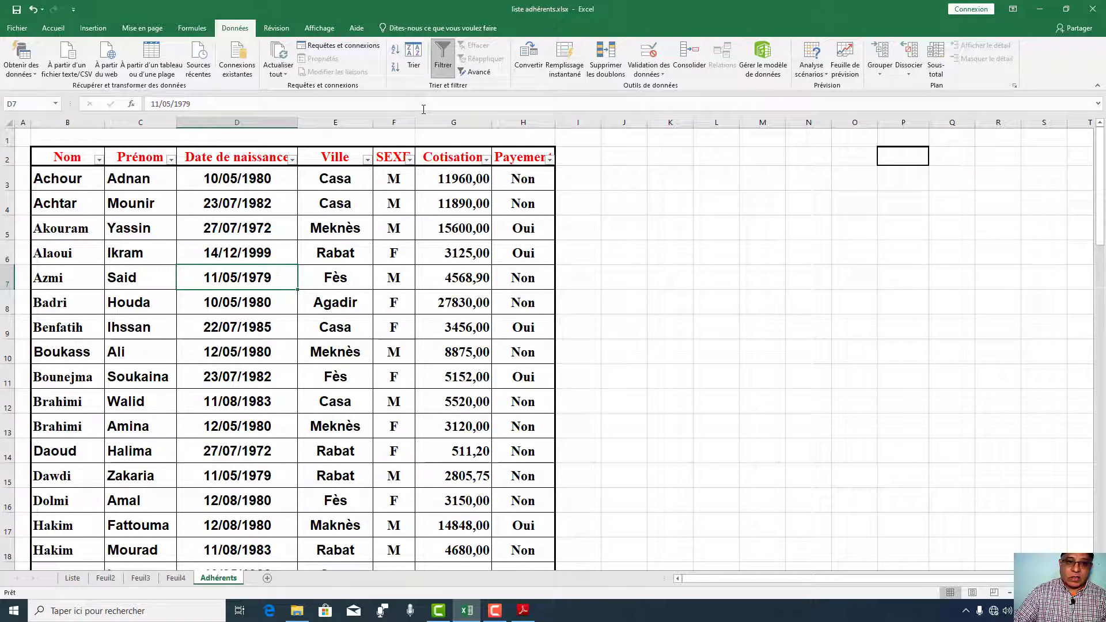
left_click(367, 160)
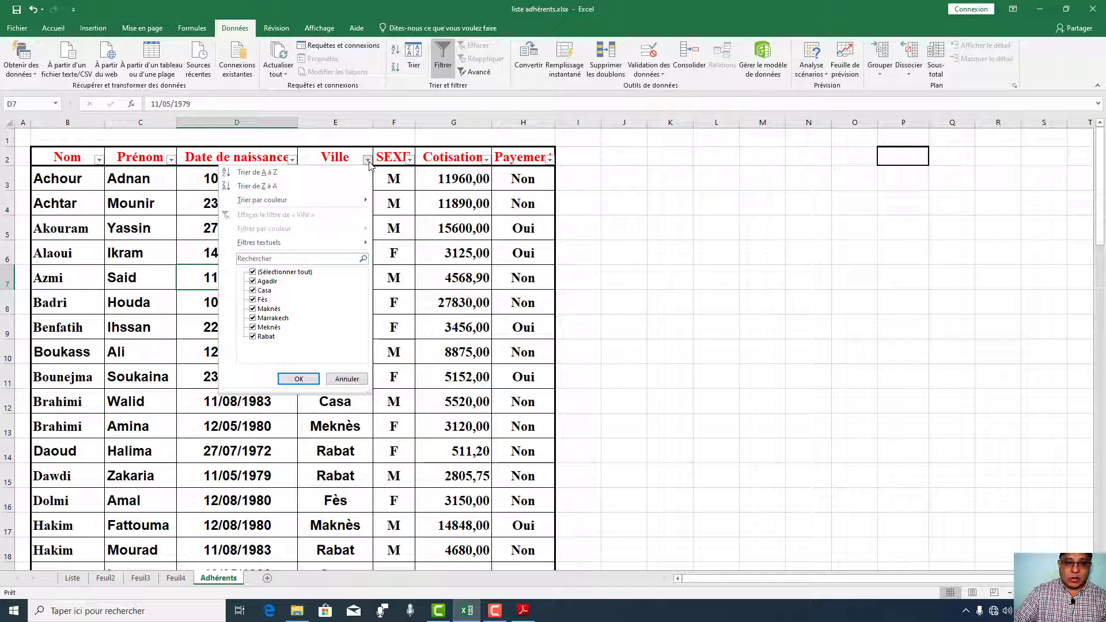
left_click(254, 274)
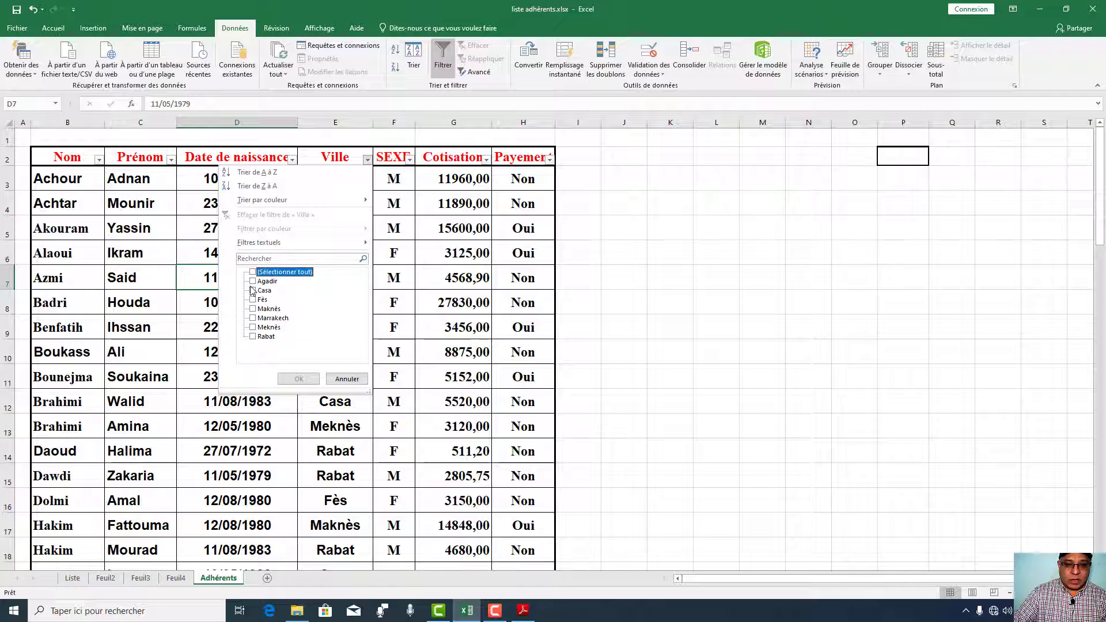
left_click(253, 282)
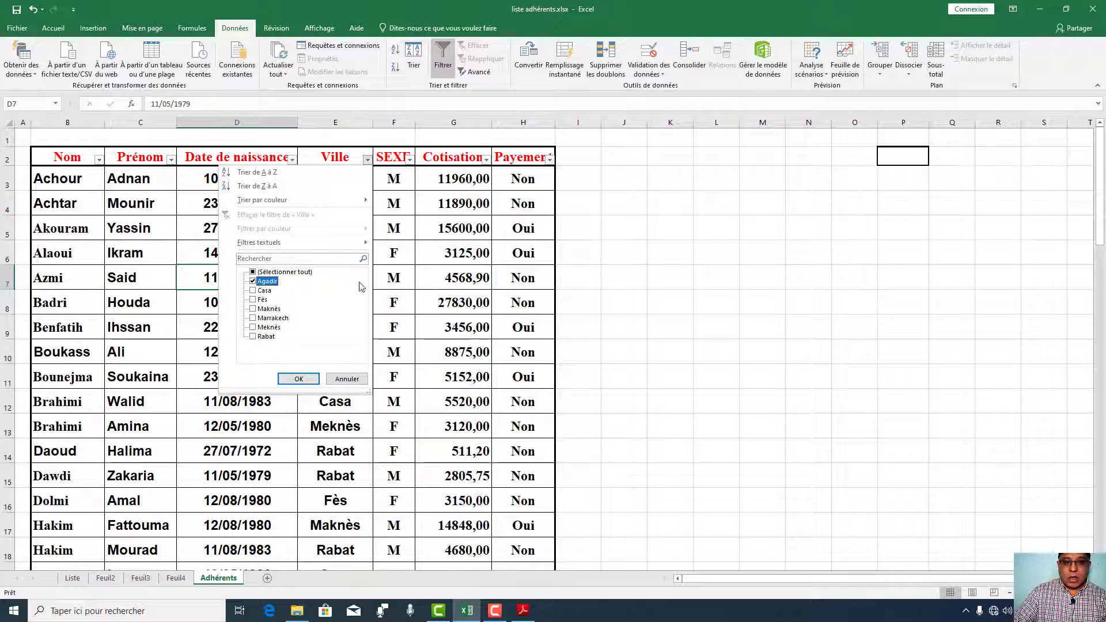
left_click(299, 378)
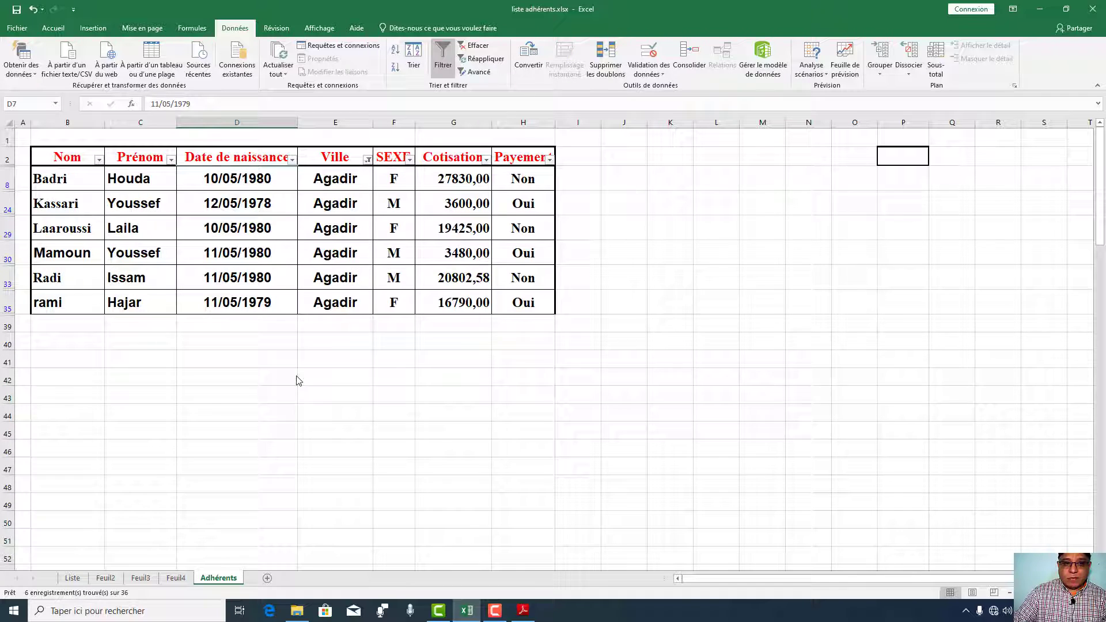
Step: Narrow the filtered rows to SEXE M by excluding F
left_click(410, 160)
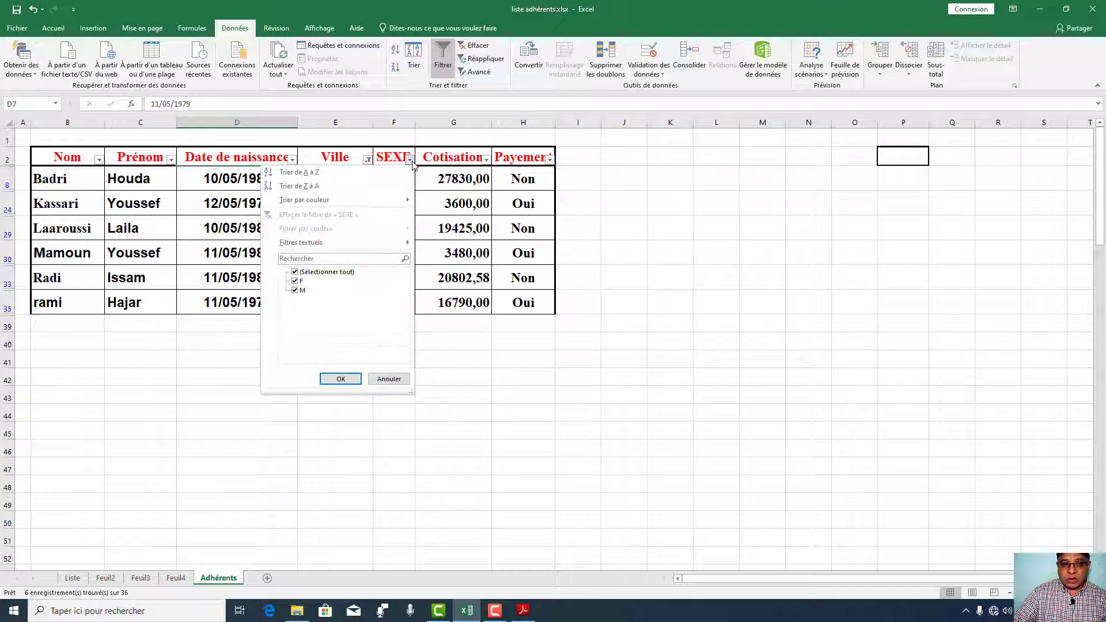
left_click(295, 282)
left_click(340, 379)
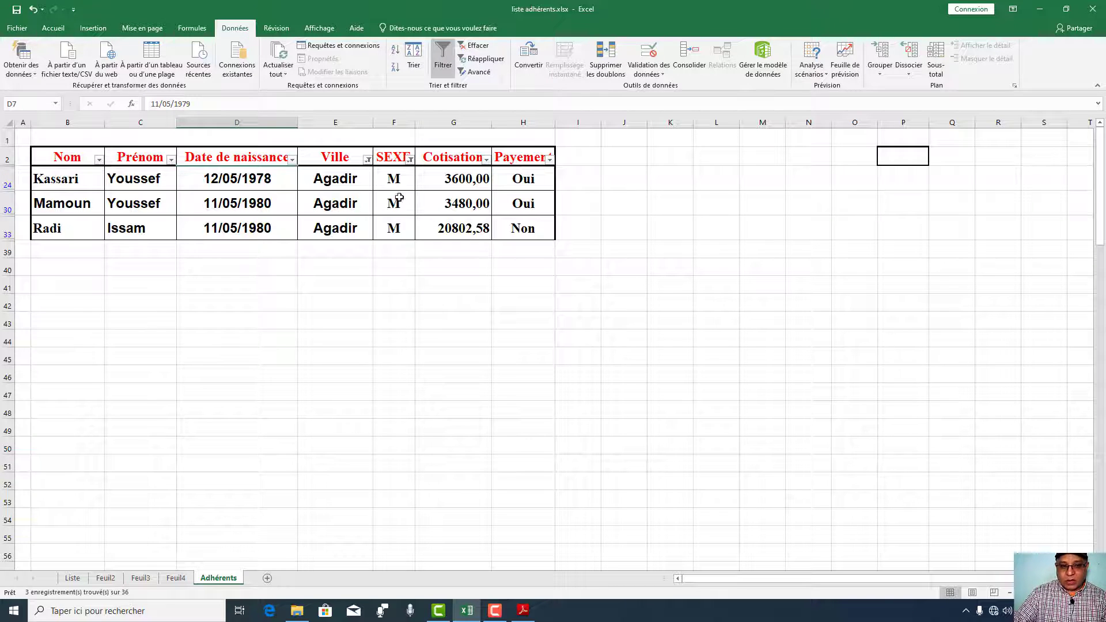
Step: Clear the Ville filter and turn off filtering for the whole member table
left_click(367, 160)
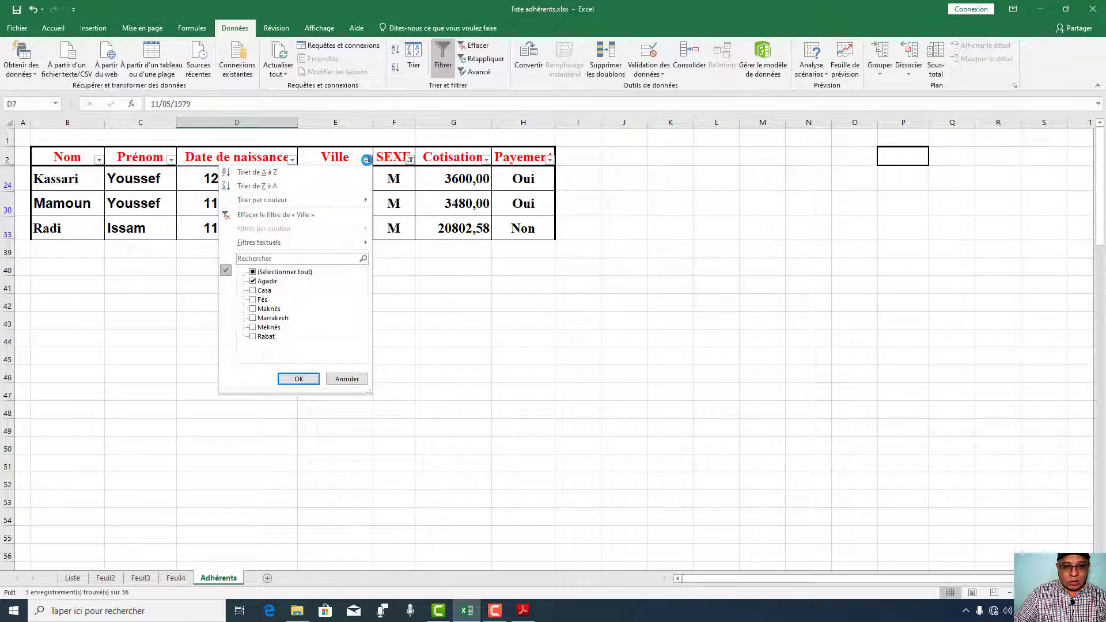
left_click(271, 217)
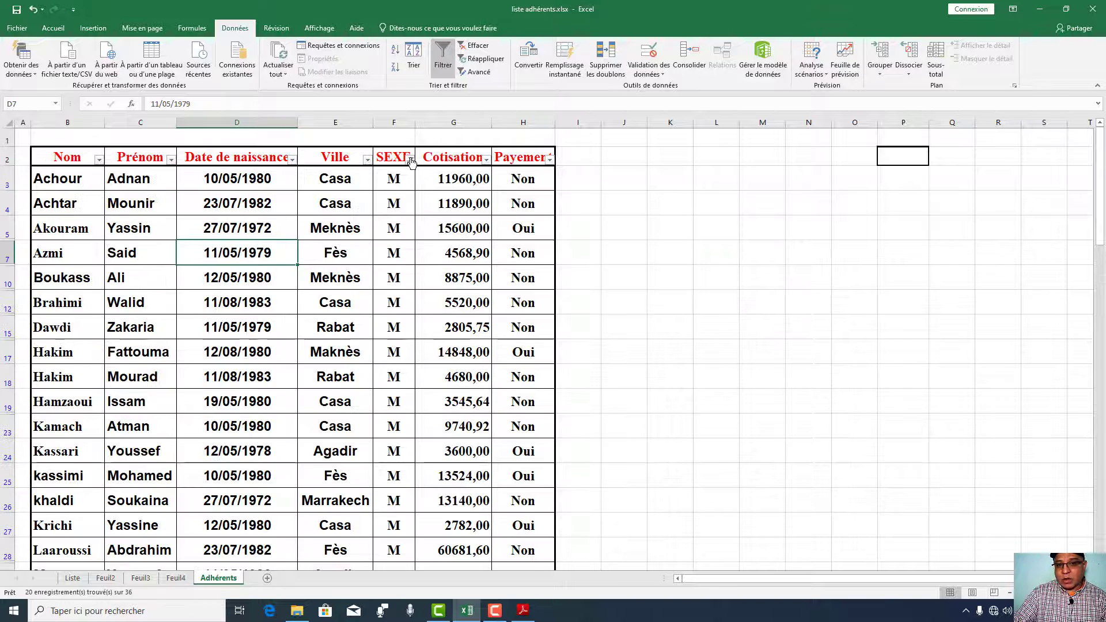
left_click(411, 161)
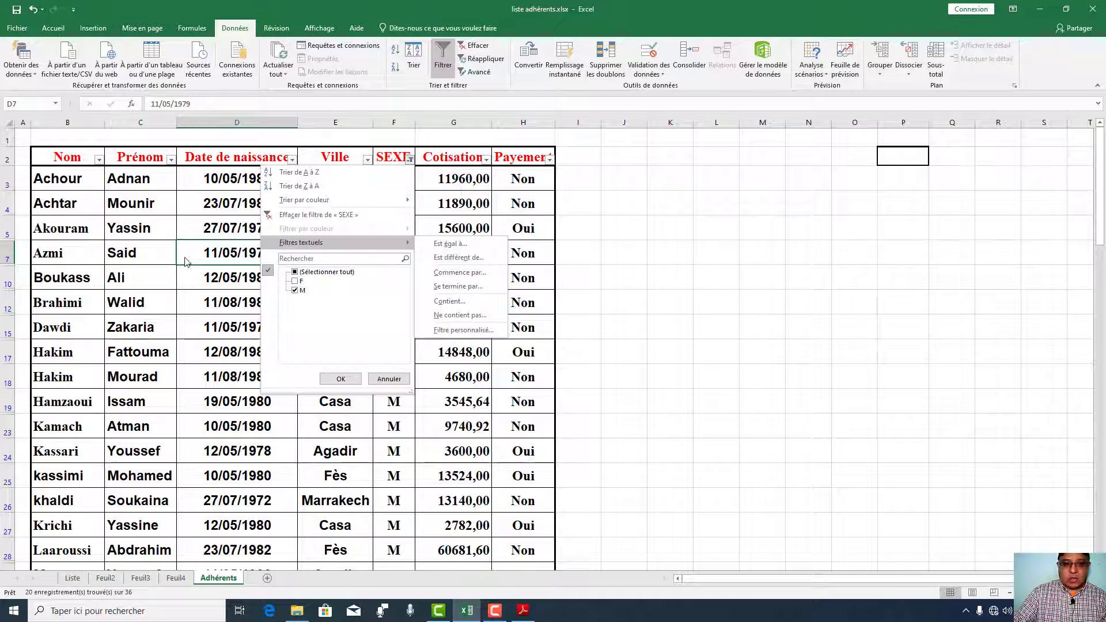
left_click(153, 255)
key("ctrl+shift+l")
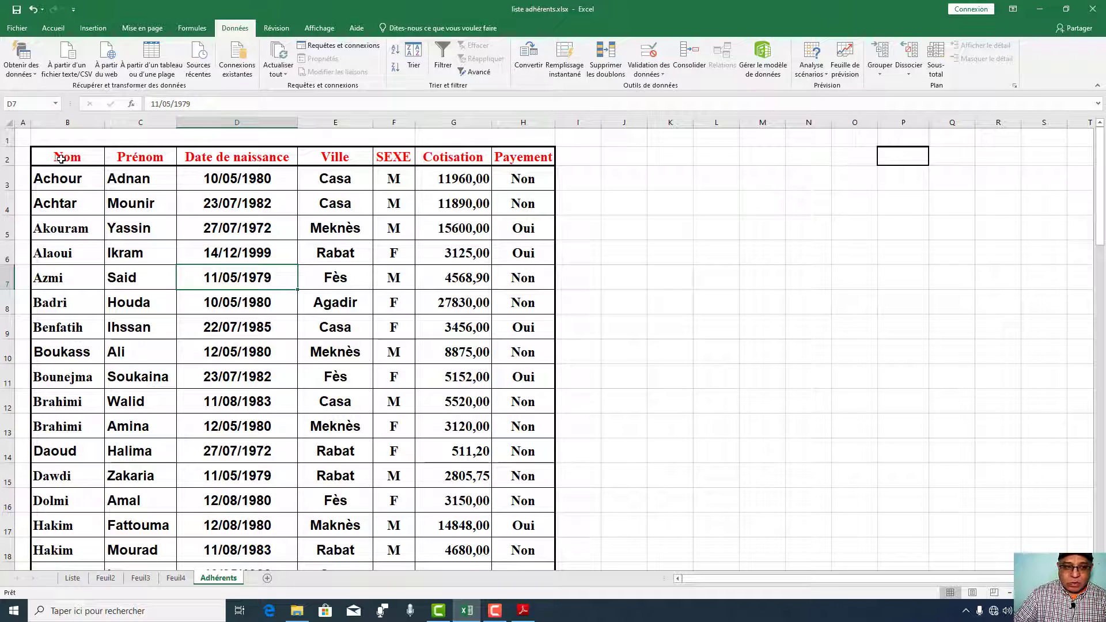
Step: Copy the header row from Nom to Payement and paste it below the member table at B41 and again at B45
left_click_drag(61, 159, 524, 159)
right_click(288, 159)
left_click(303, 184)
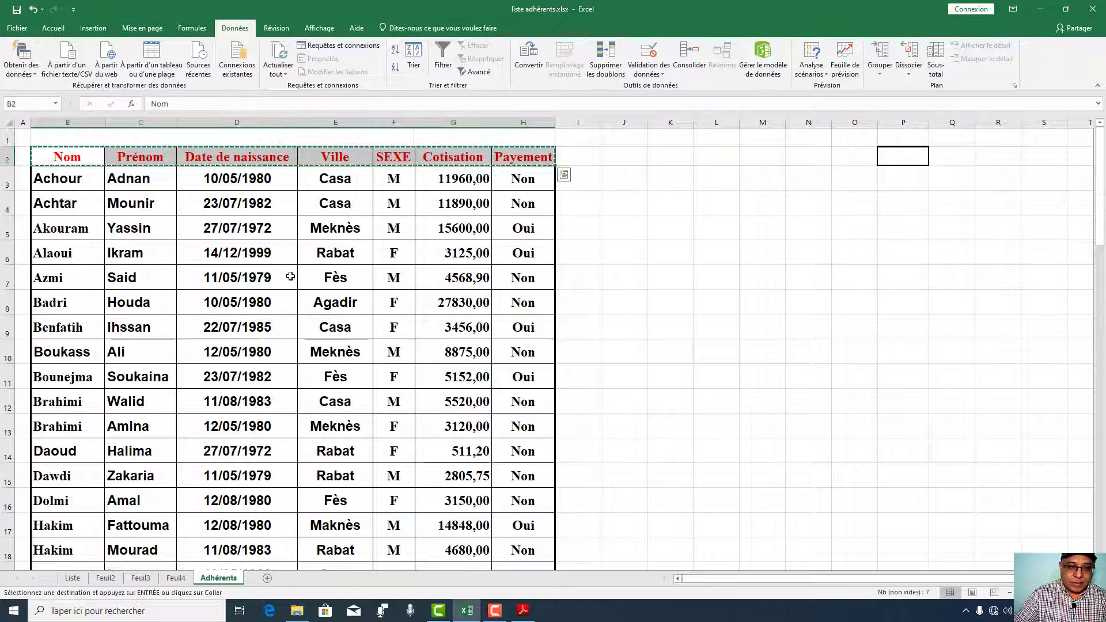
scroll(291, 277, "down", 10)
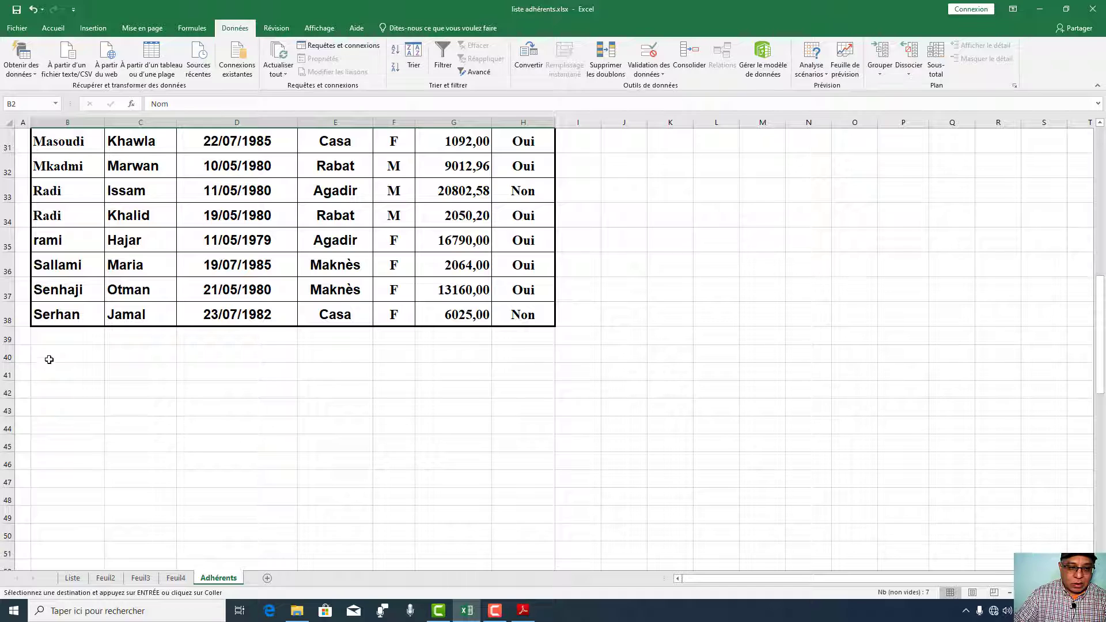
left_click(49, 359)
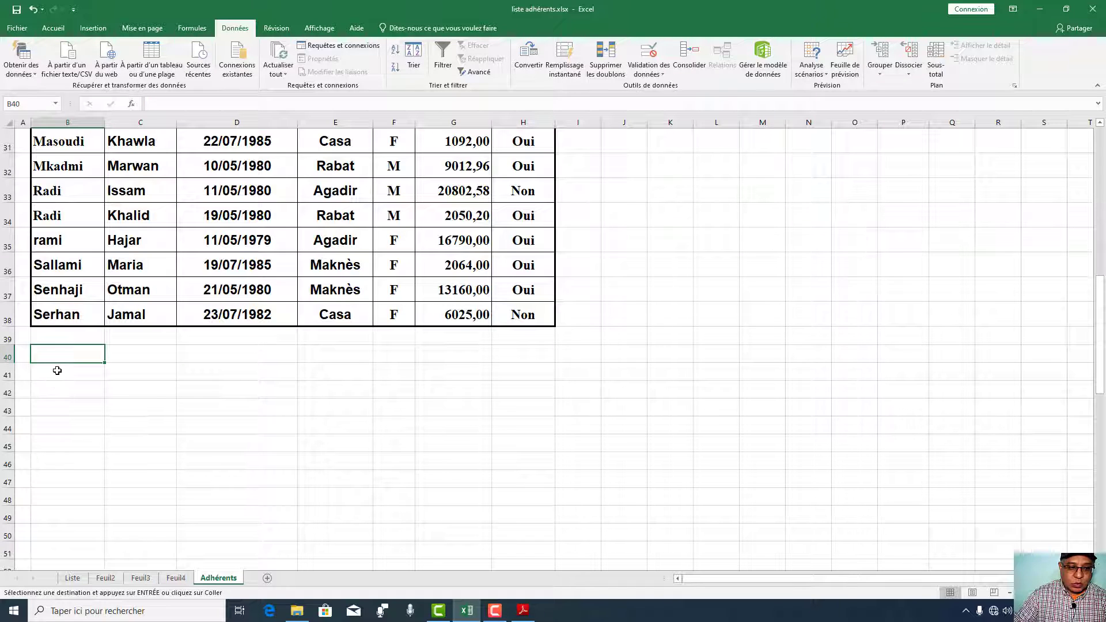
left_click(57, 370)
left_click(53, 27)
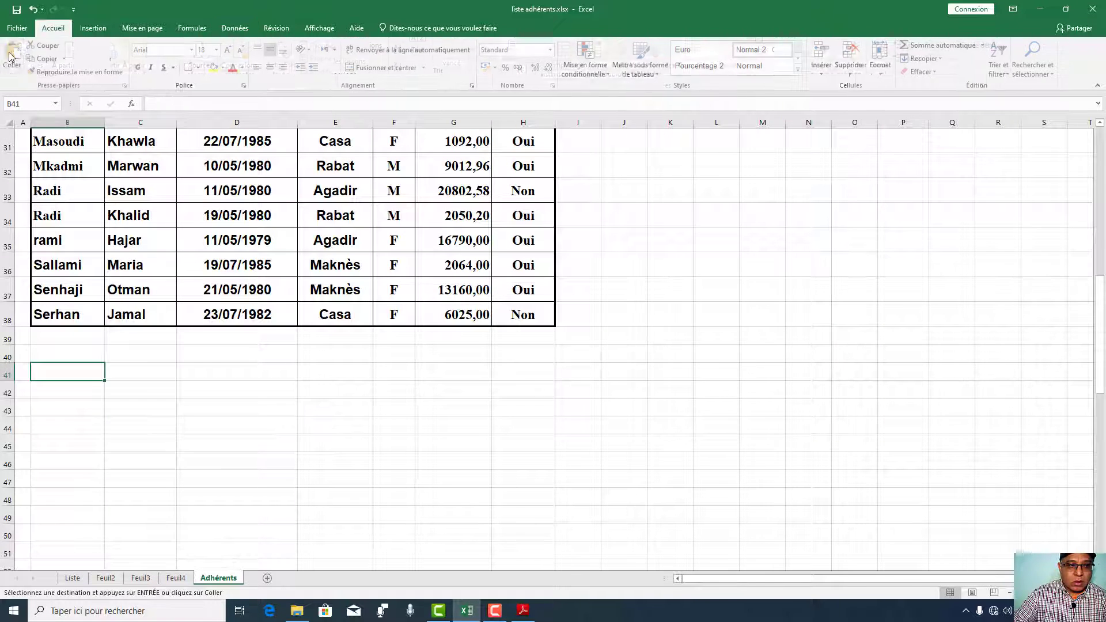
left_click(11, 55)
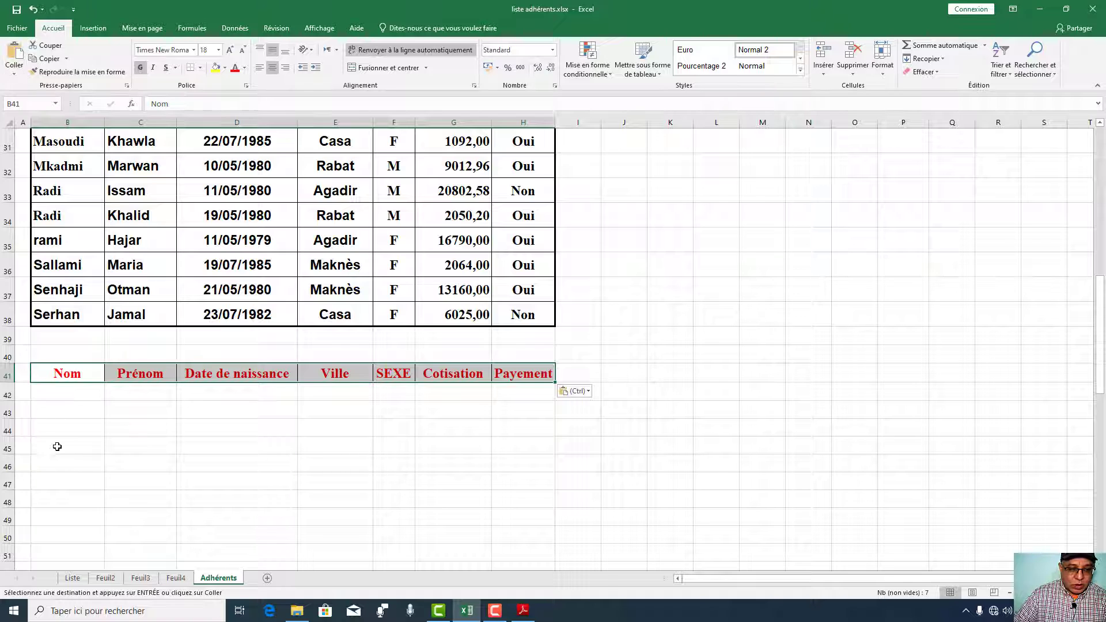
left_click(40, 448)
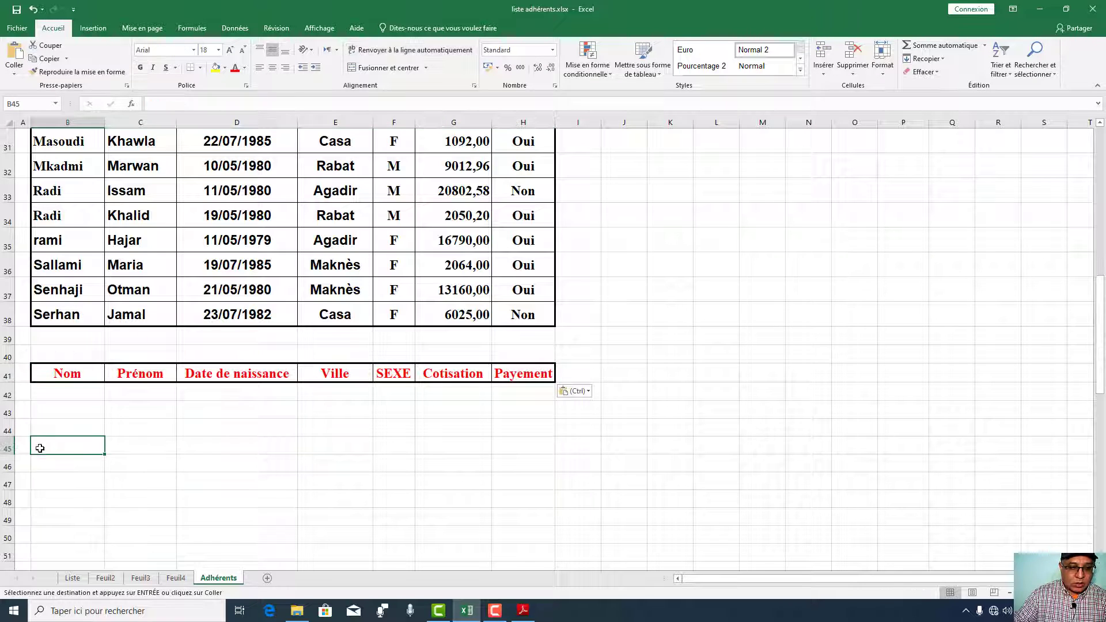
left_click(11, 55)
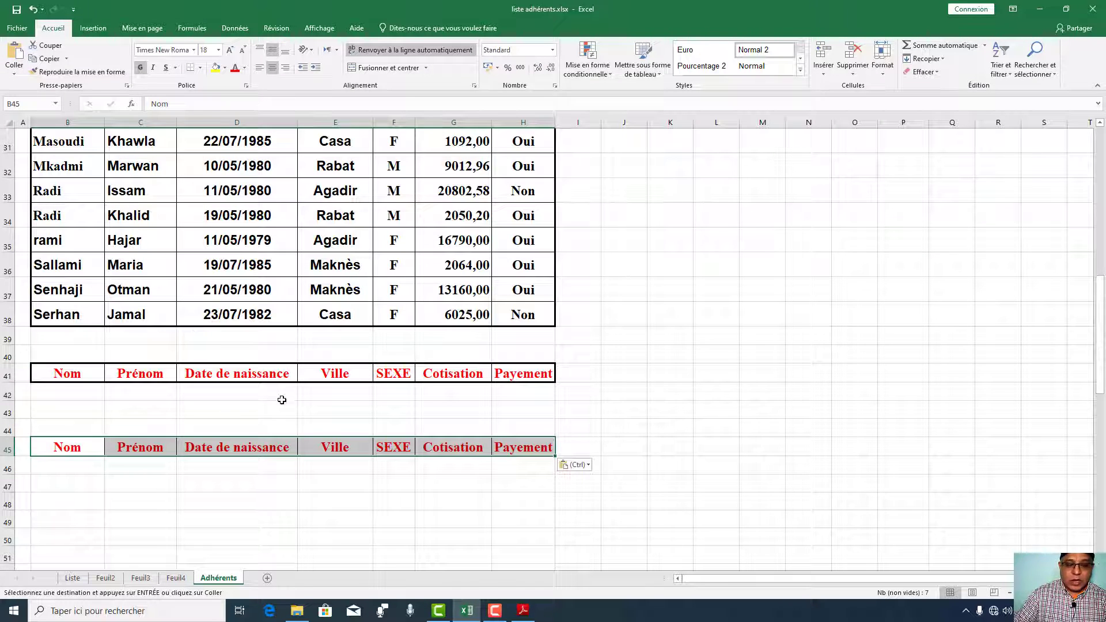
Step: Examine the member table, the copied header in row 41 for criteria, and the area below the row 45 header for extracted rows
scroll(293, 373, "up", 5)
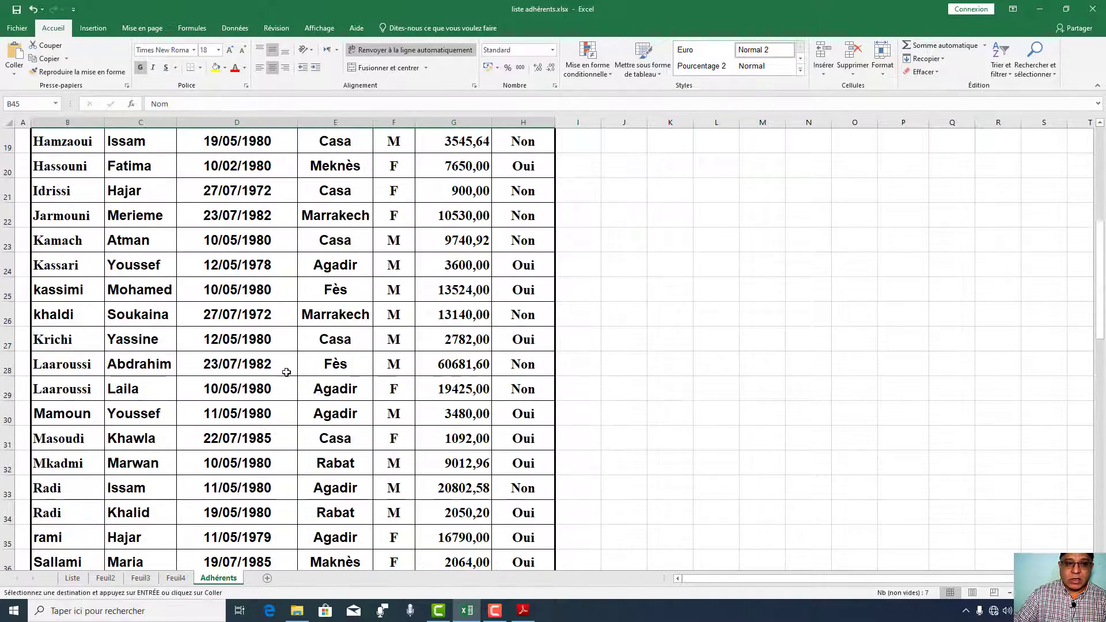
scroll(298, 375, "up", 2)
scroll(369, 288, "up", 3)
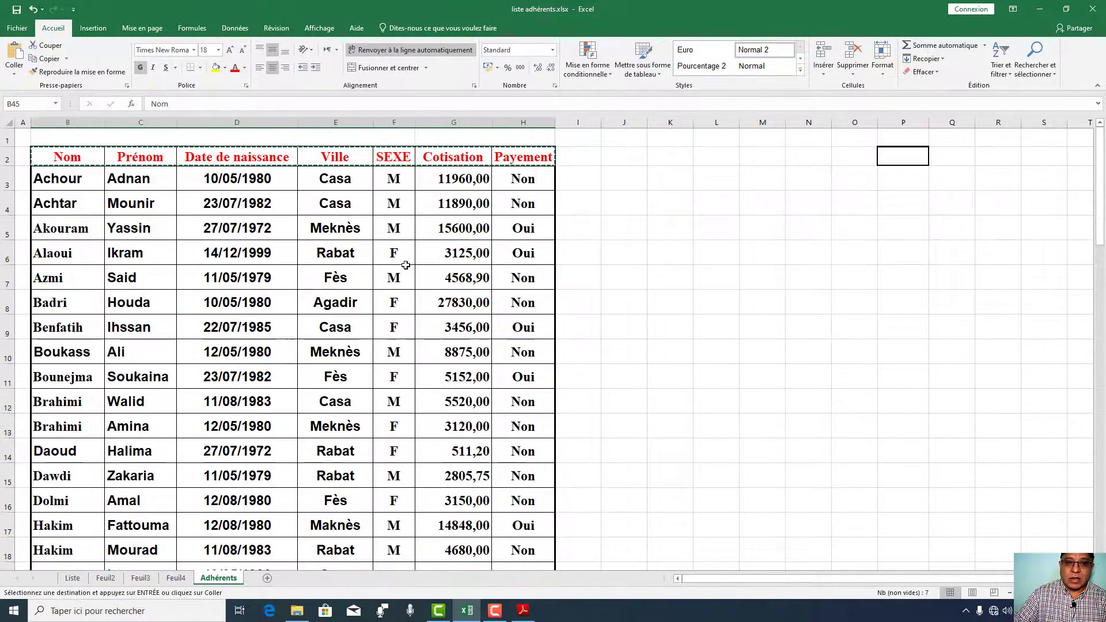
left_click_drag(287, 212, 346, 429)
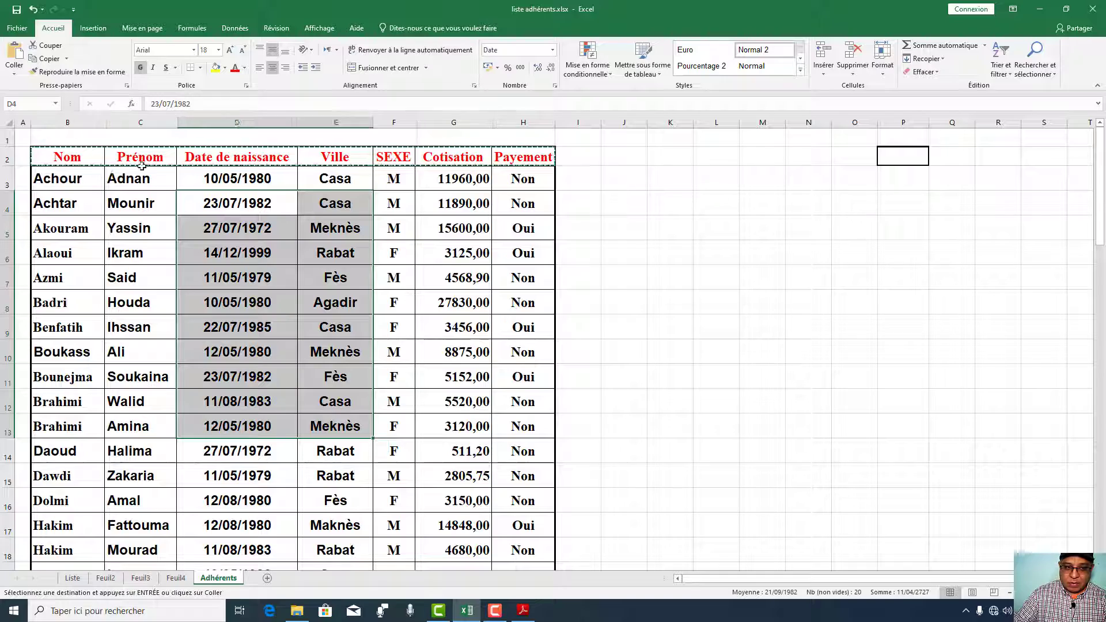
left_click(63, 352)
scroll(173, 375, "down", 10)
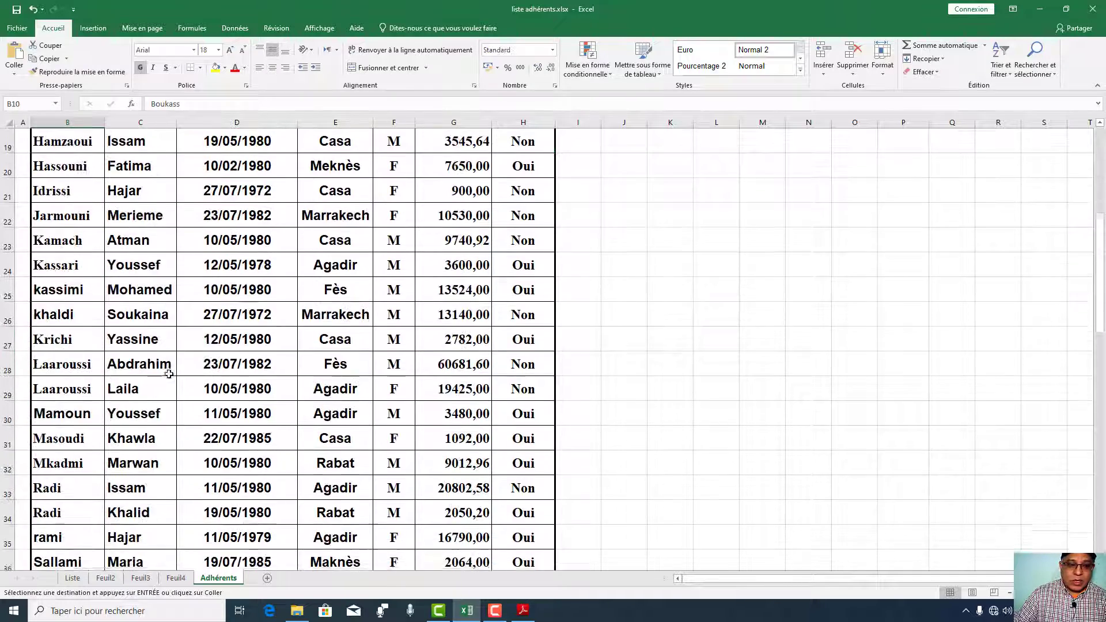
scroll(181, 394, "down", 1)
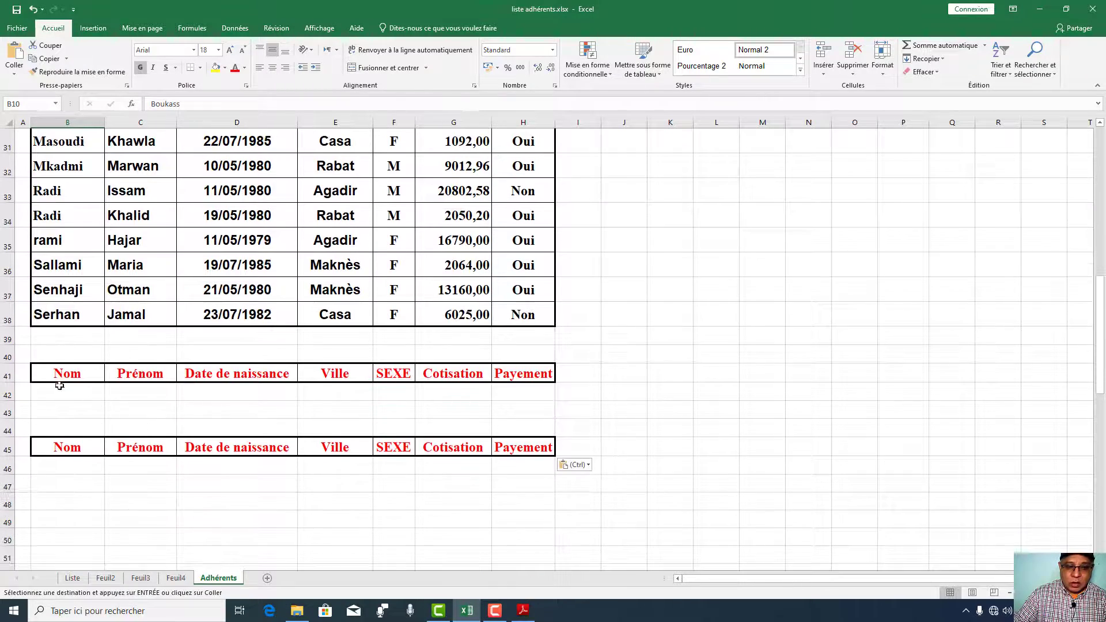
left_click(350, 393)
left_click(435, 391)
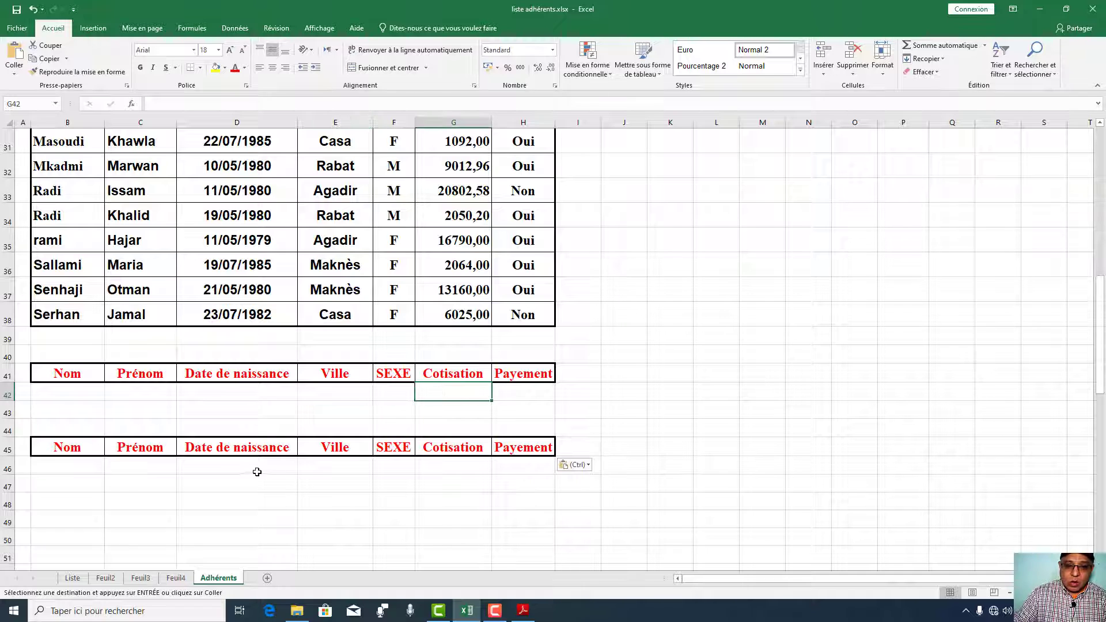
left_click_drag(68, 466, 502, 487)
scroll(409, 397, "up", 5)
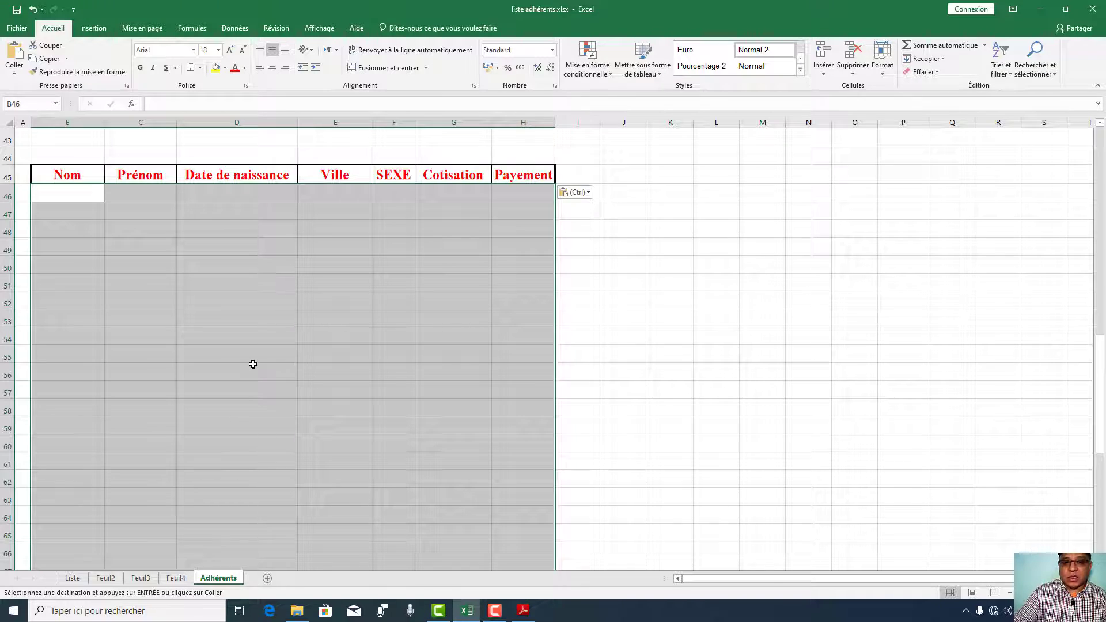
scroll(253, 364, "up", 12)
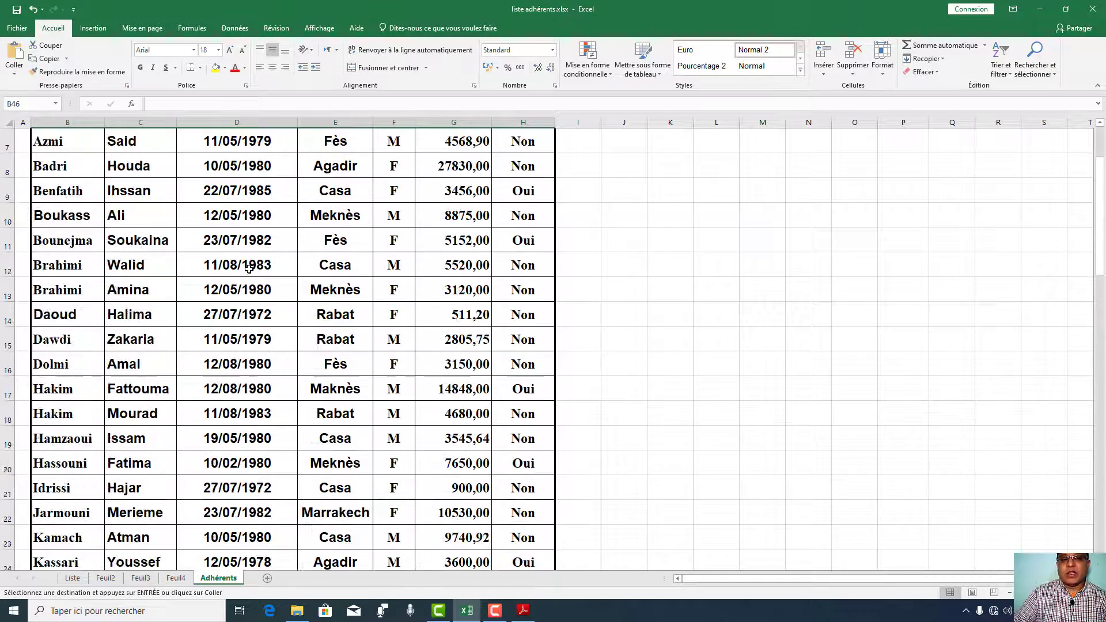
left_click(249, 266)
scroll(248, 231, "up", 2)
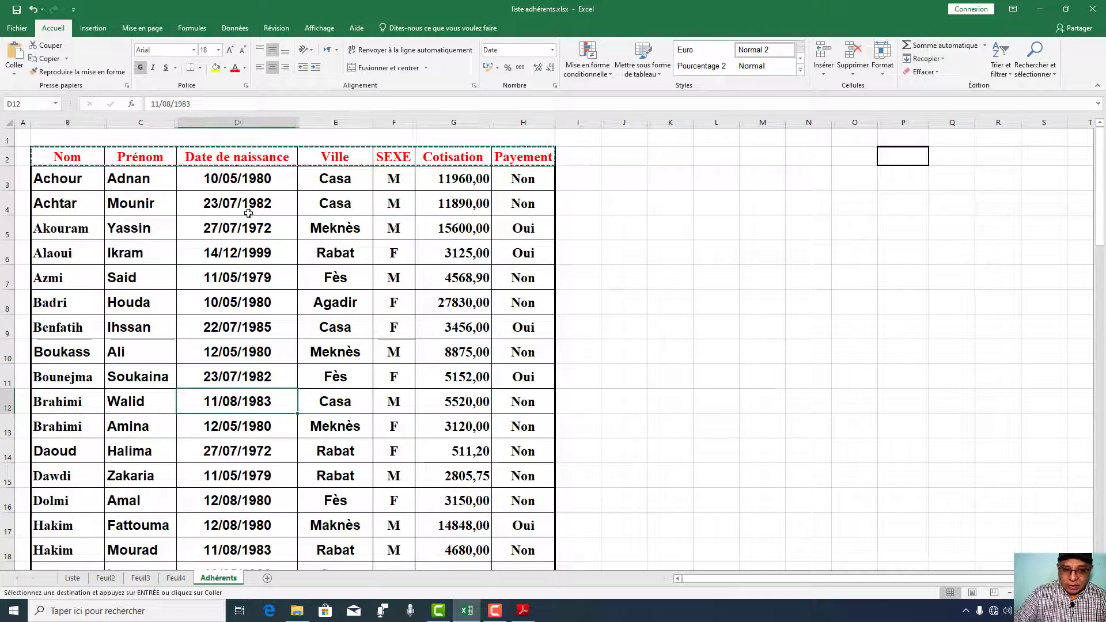
scroll(282, 340, "down", 7)
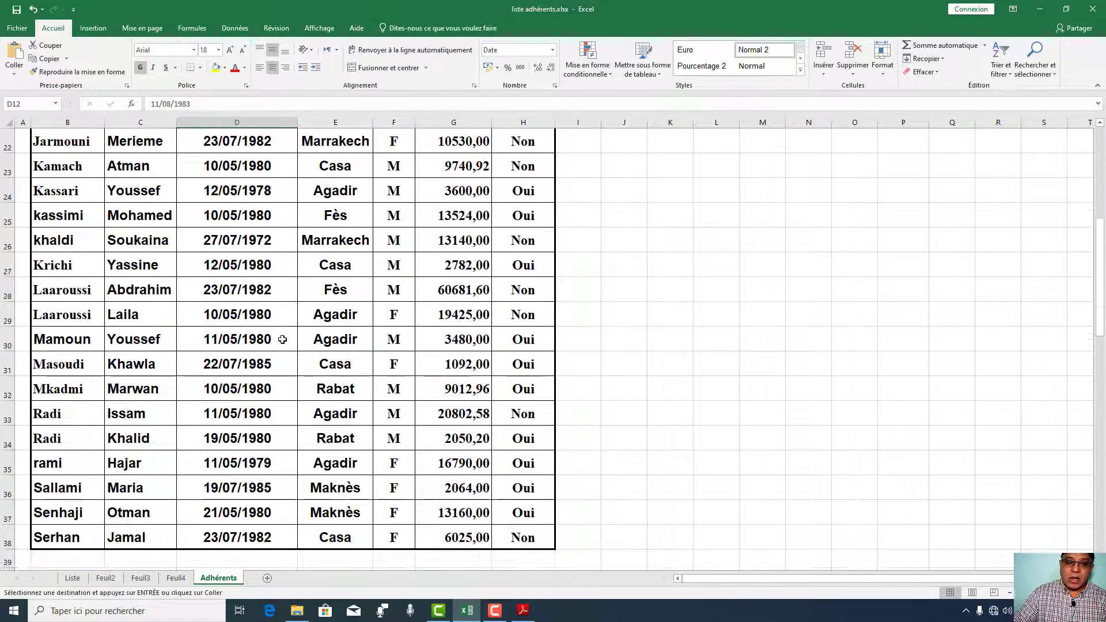
scroll(282, 340, "down", 3)
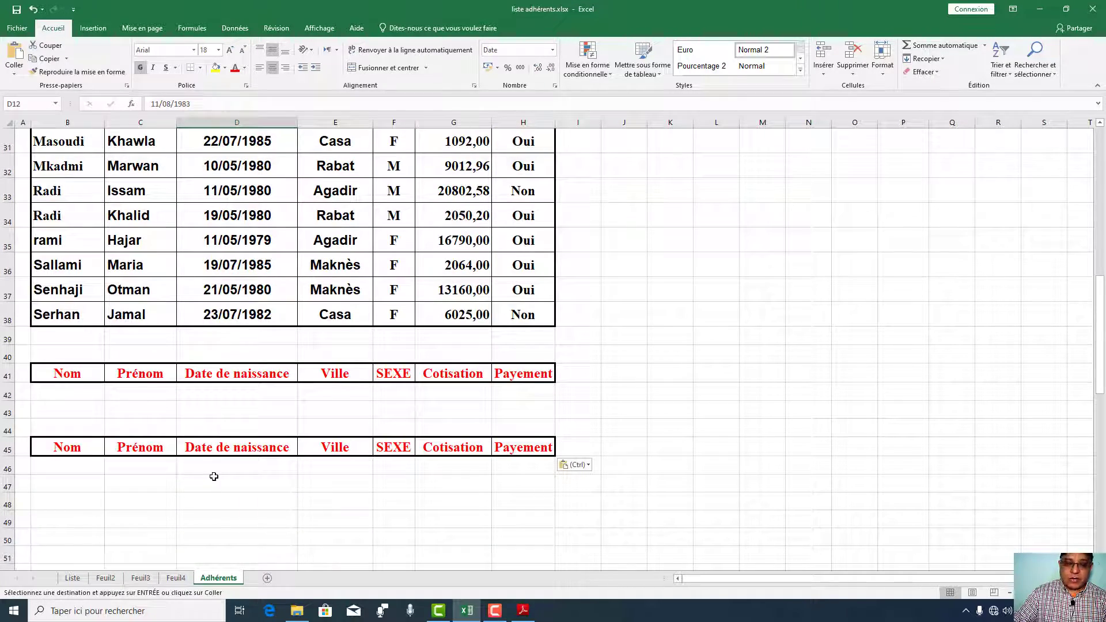
left_click_drag(214, 476, 213, 539)
left_click(238, 245)
scroll(253, 288, "up", 4)
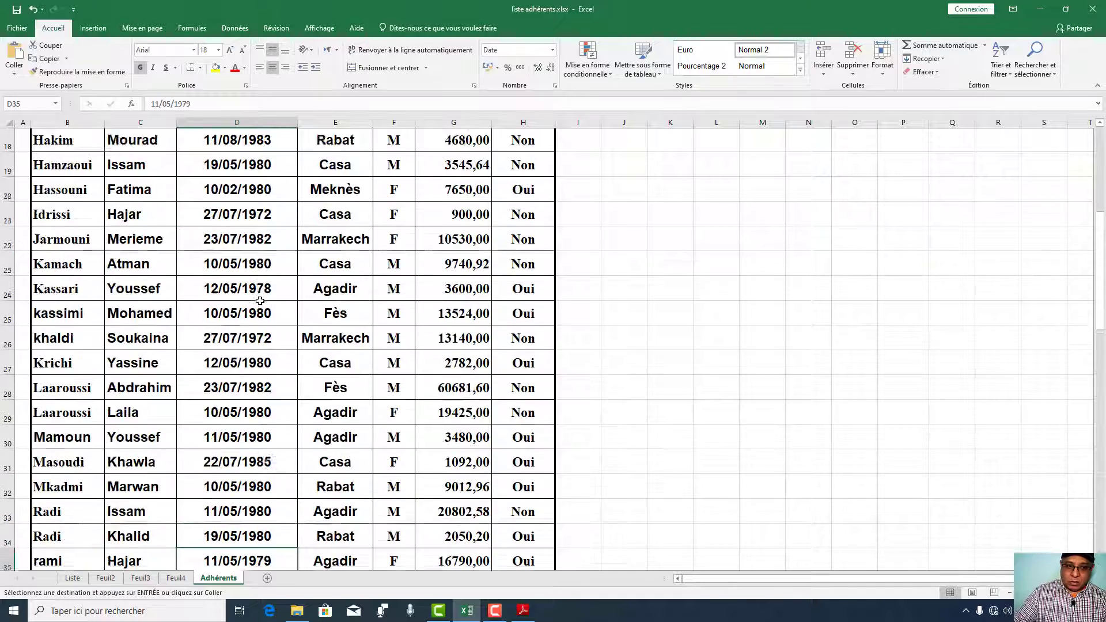
scroll(260, 301, "up", 5)
Step: Enter M as the criterion under the SEXE header in cell F42
scroll(261, 302, "down", 7)
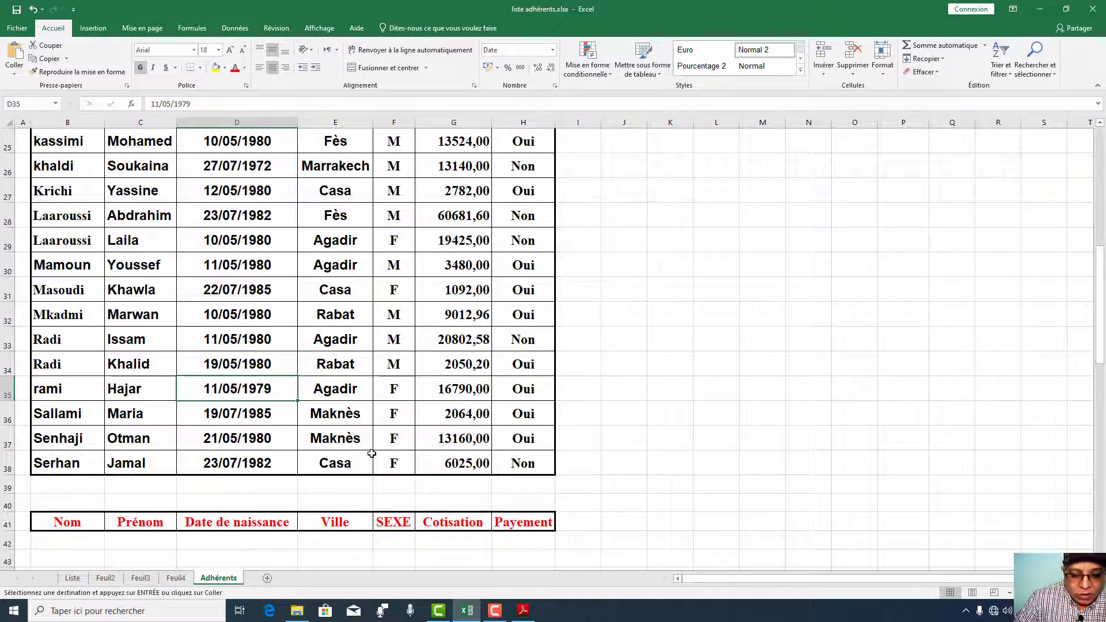
scroll(372, 453, "down", 2)
left_click(388, 393)
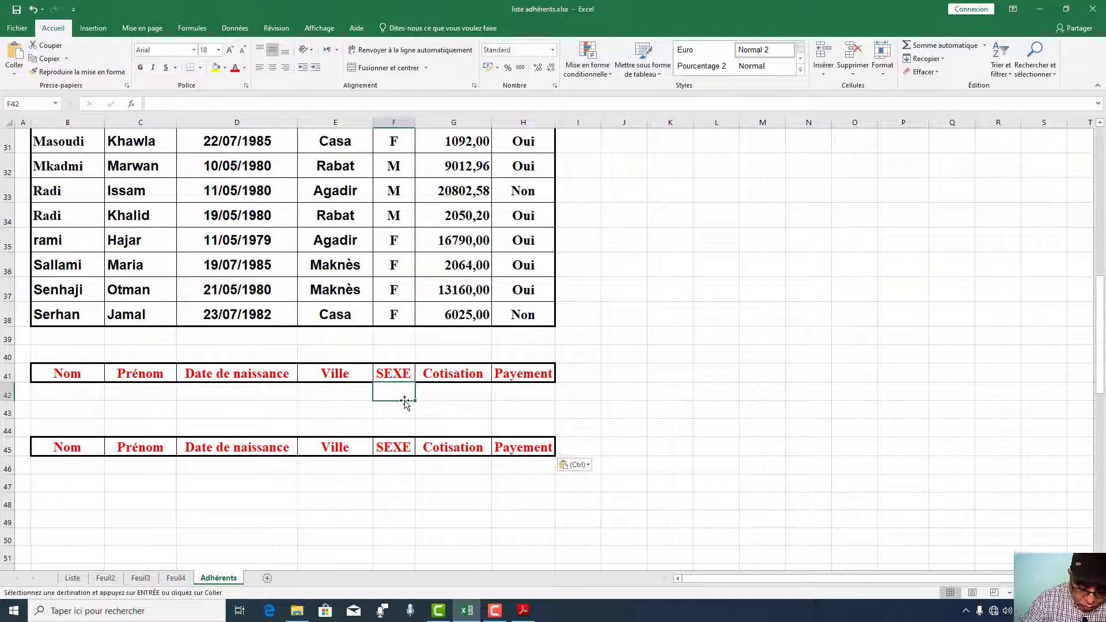
type("M")
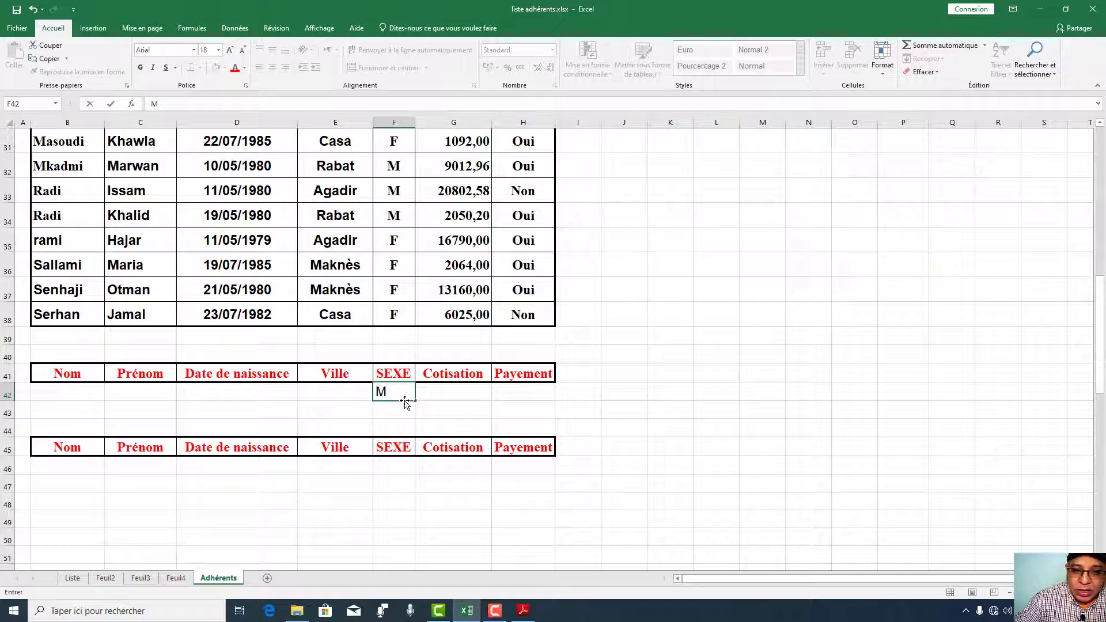
left_click(279, 218)
Step: Start an advanced filter on the member table and set it to copy the results to another location
scroll(279, 217, "up", 8)
scroll(278, 218, "up", 2)
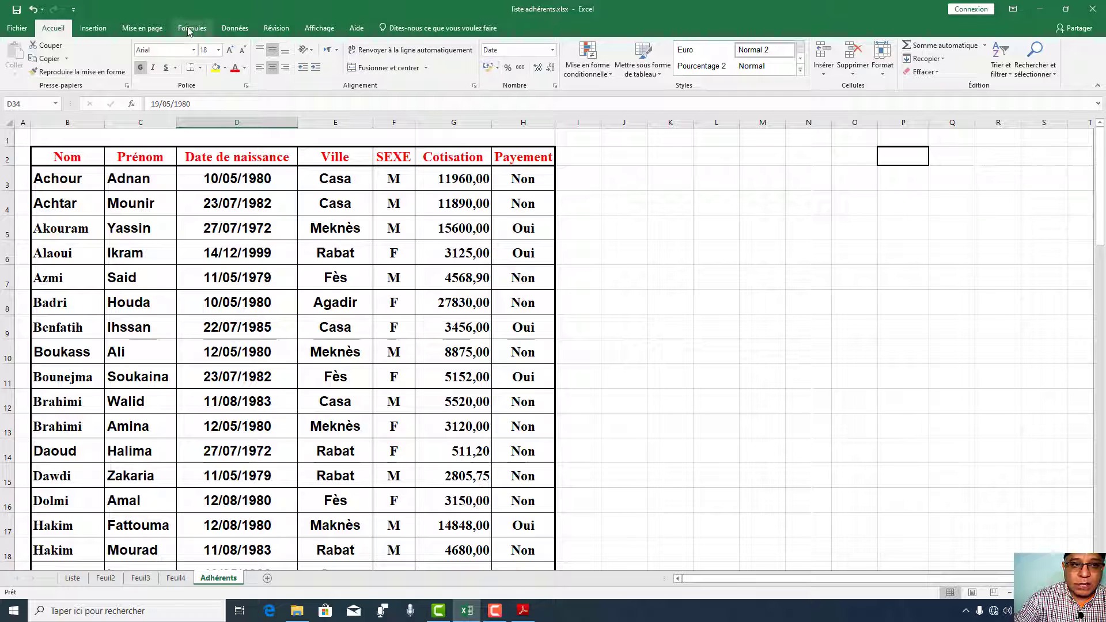
left_click(235, 28)
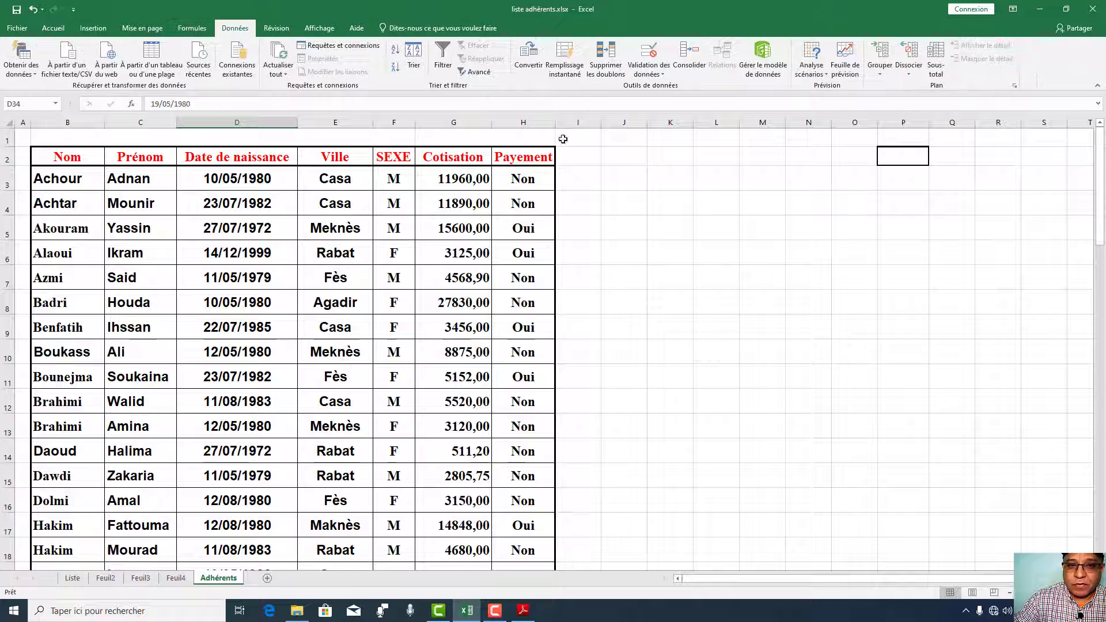
left_click(476, 73)
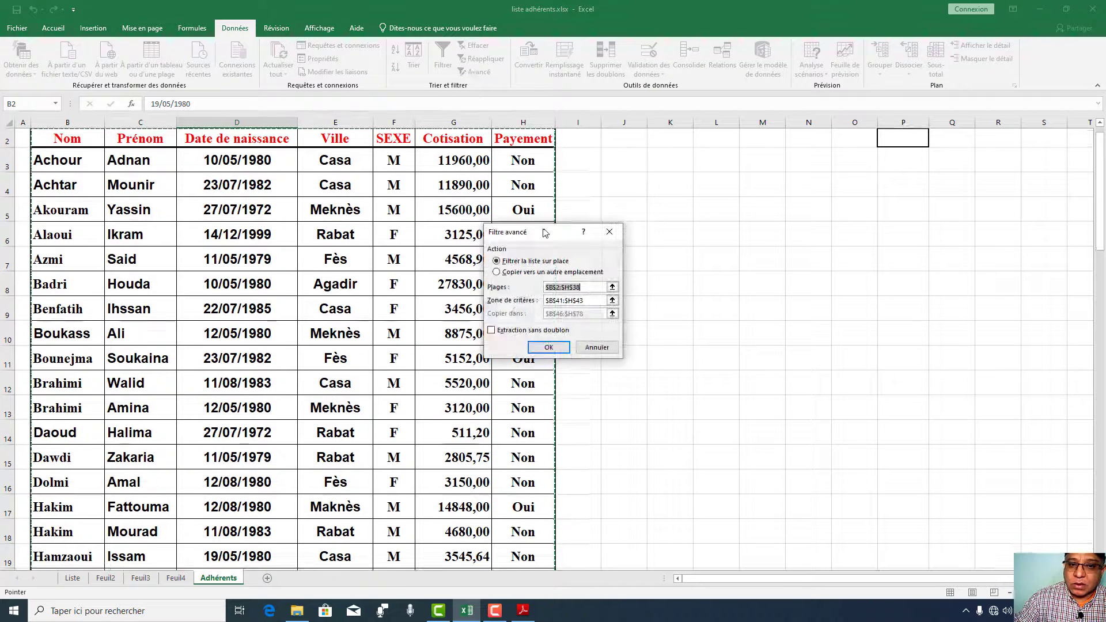
left_click_drag(543, 226, 727, 170)
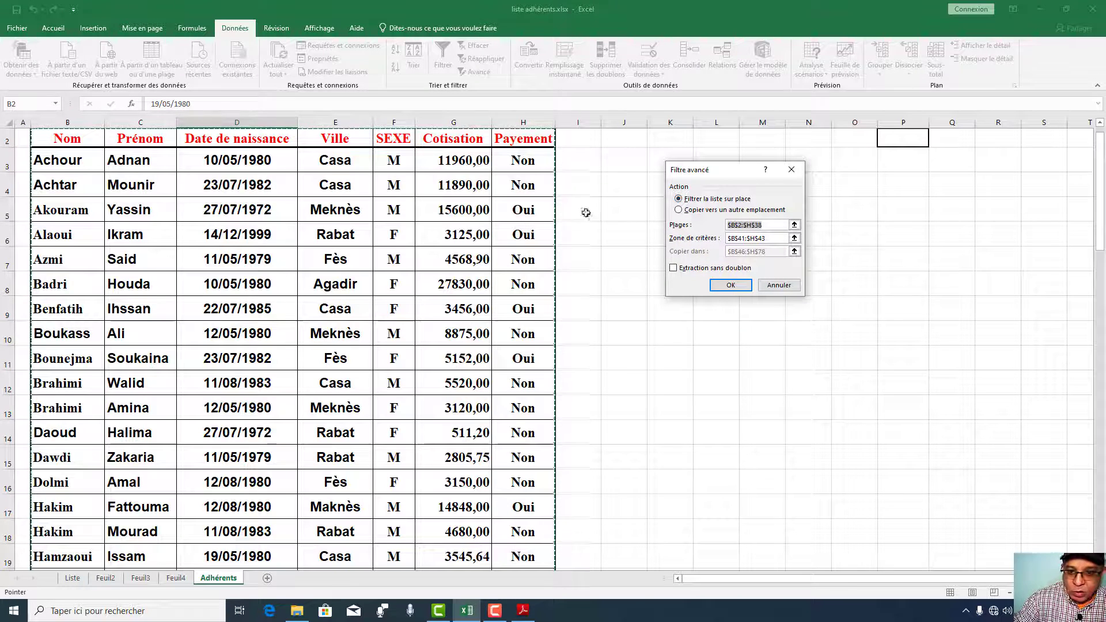
left_click(689, 211)
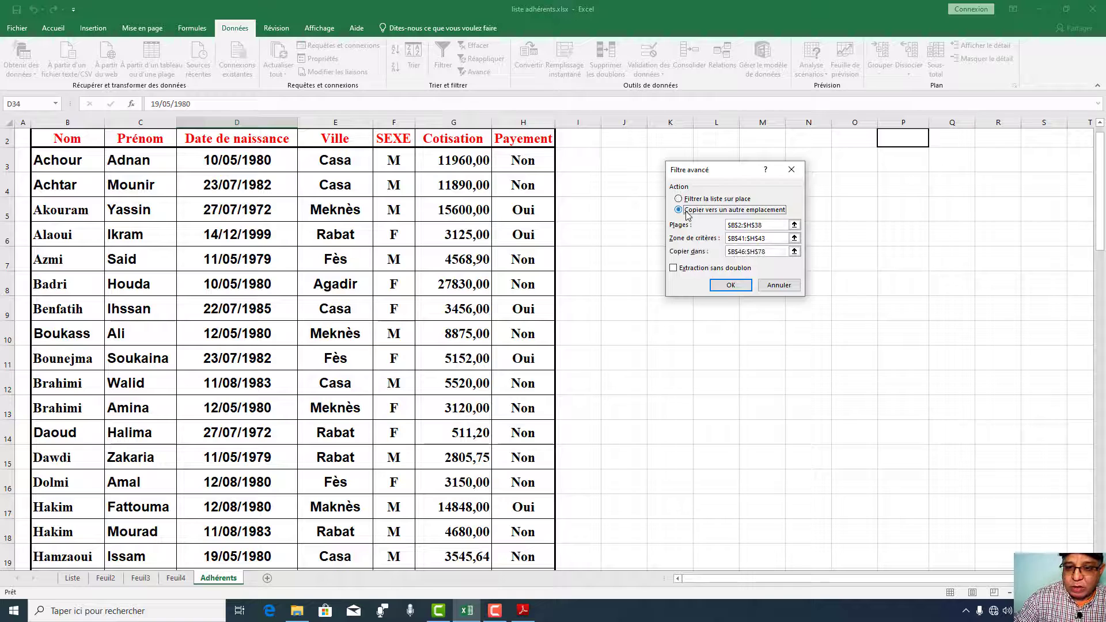
Step: Set the advanced filter's list range to the whole member table, B2:H38
left_click(795, 225)
left_click_drag(58, 138, 529, 525)
left_click_drag(531, 542, 531, 544)
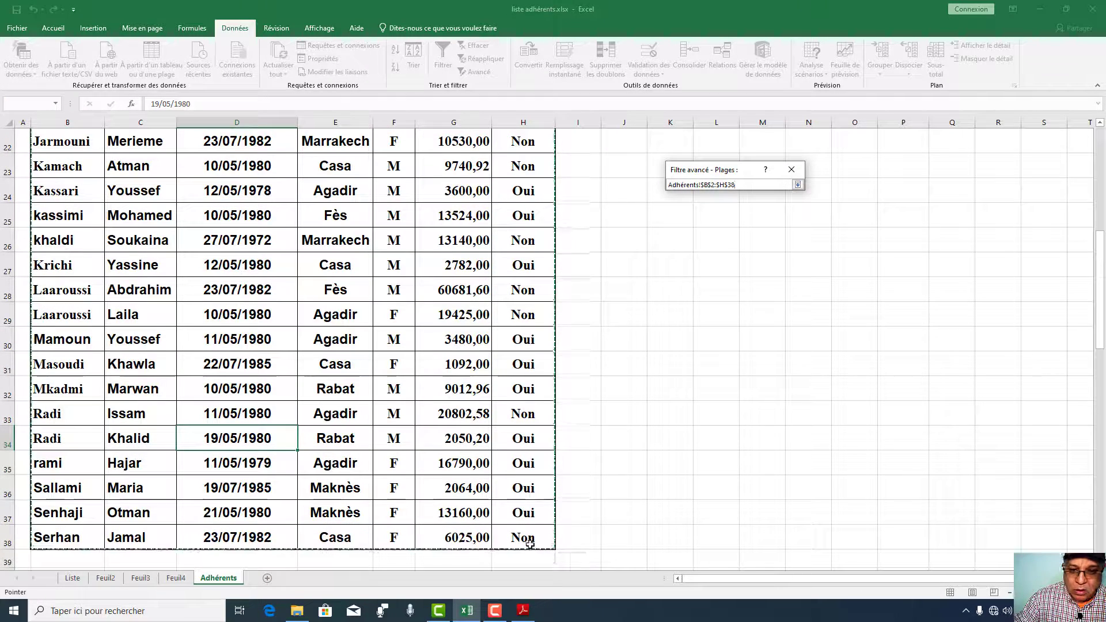
left_click(797, 185)
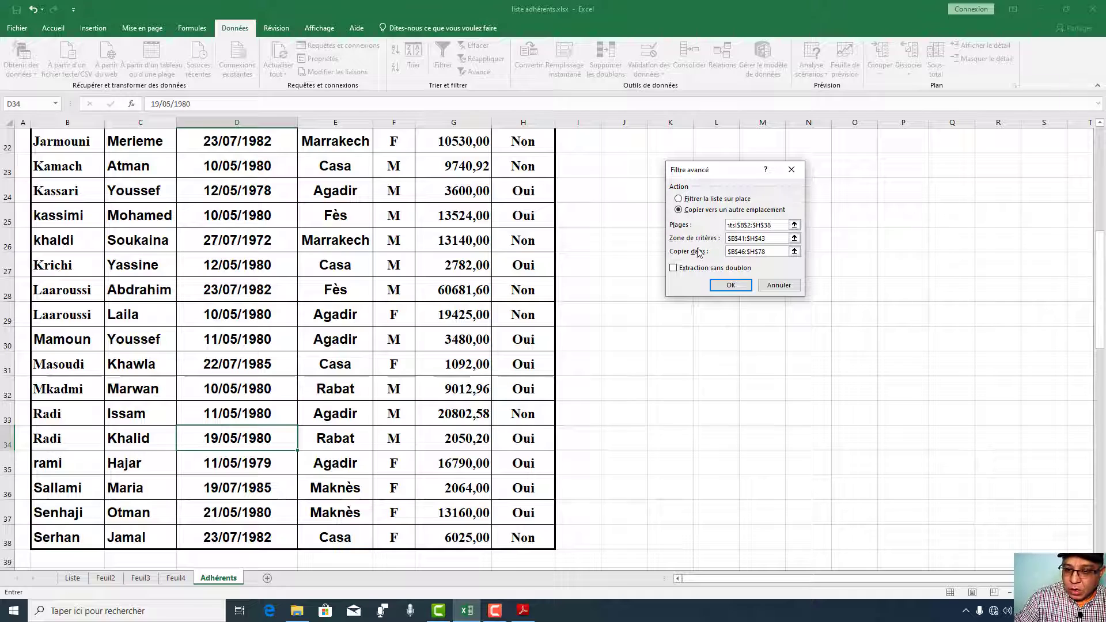
Step: Set the criteria range to B41:H42, covering the criteria header row and the SEXE criterion
left_click(795, 238)
scroll(357, 429, "down", 3)
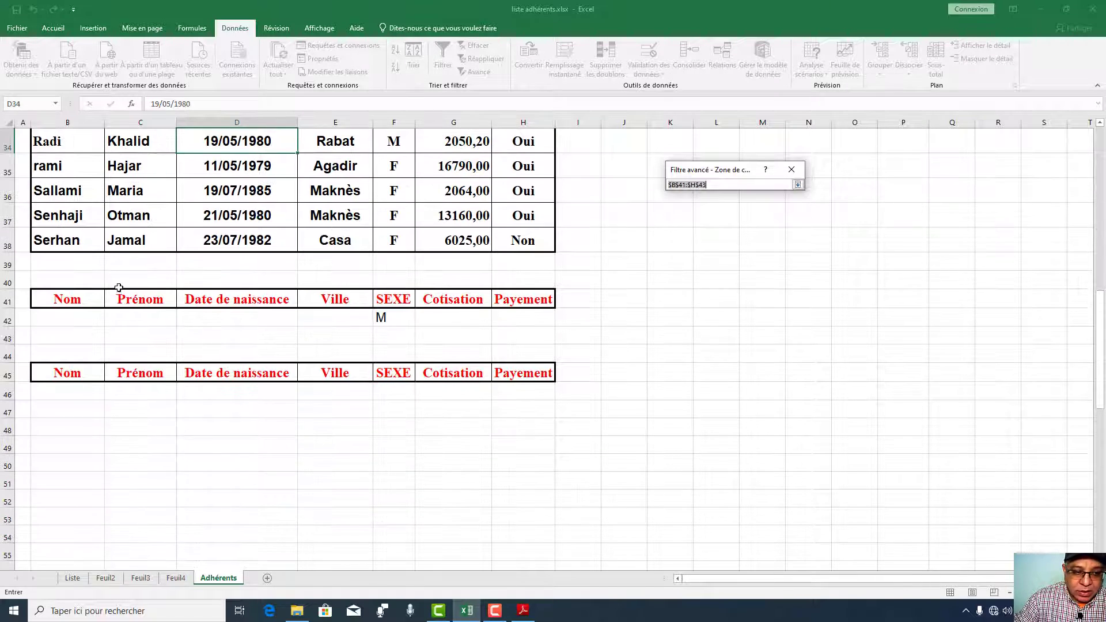
left_click_drag(58, 298, 525, 320)
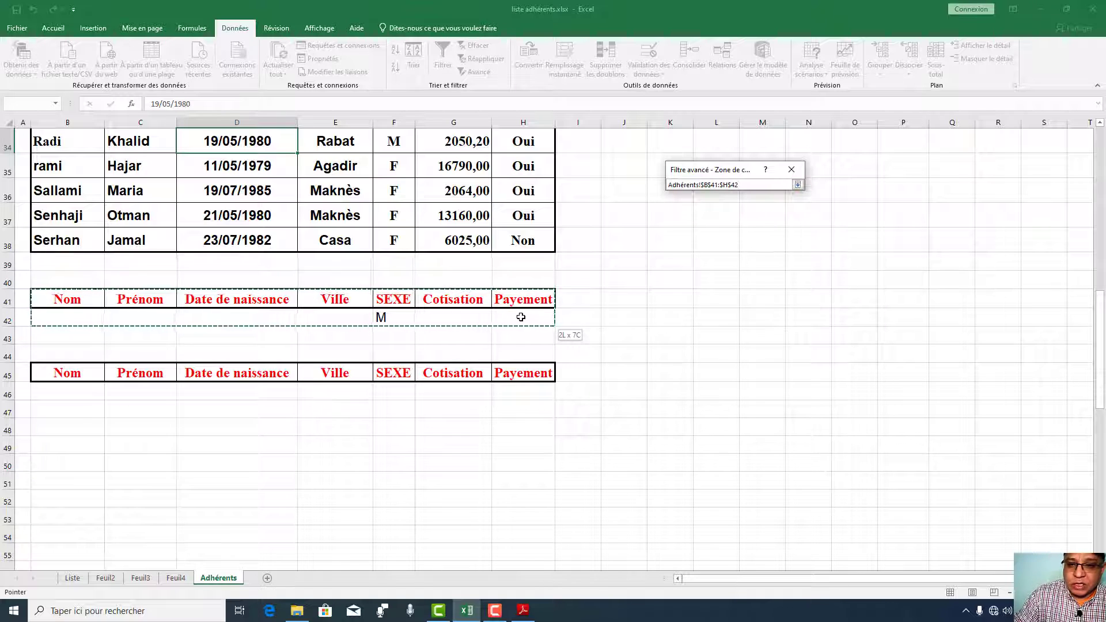
left_click(798, 184)
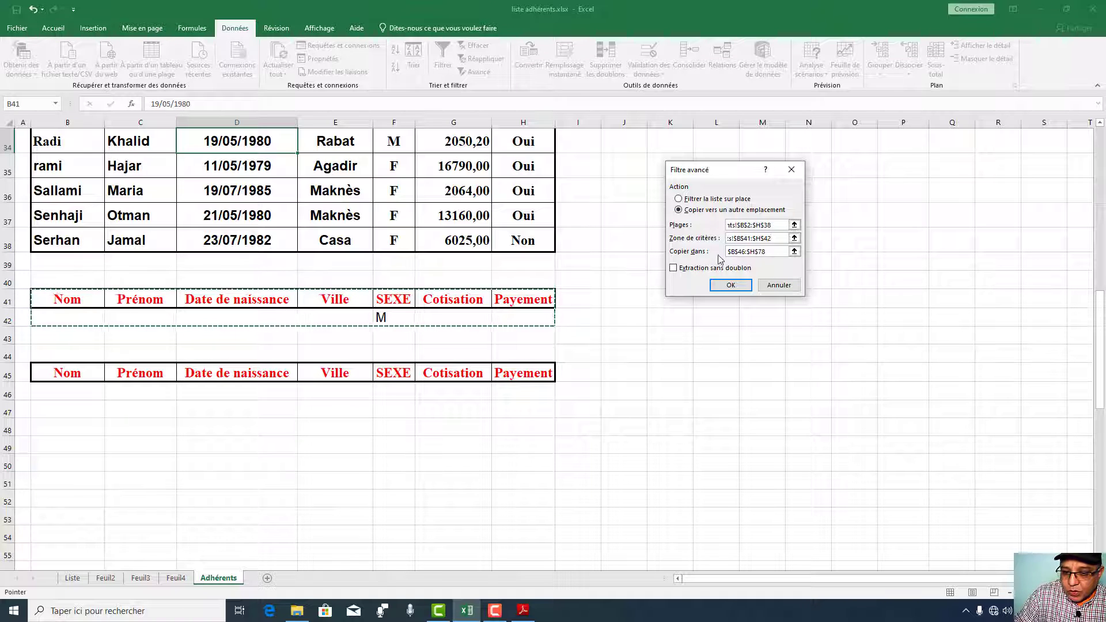
Step: Set the copy destination to B45:H89 and run the advanced filter
left_click(795, 253)
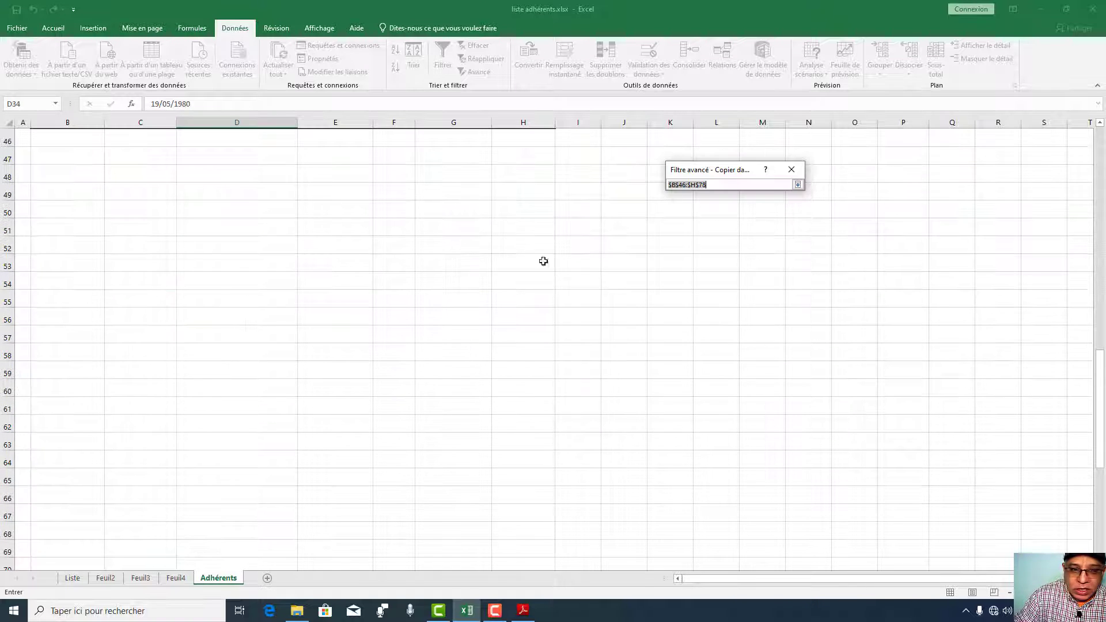
scroll(507, 294, "up", 3)
left_click_drag(58, 300, 545, 556)
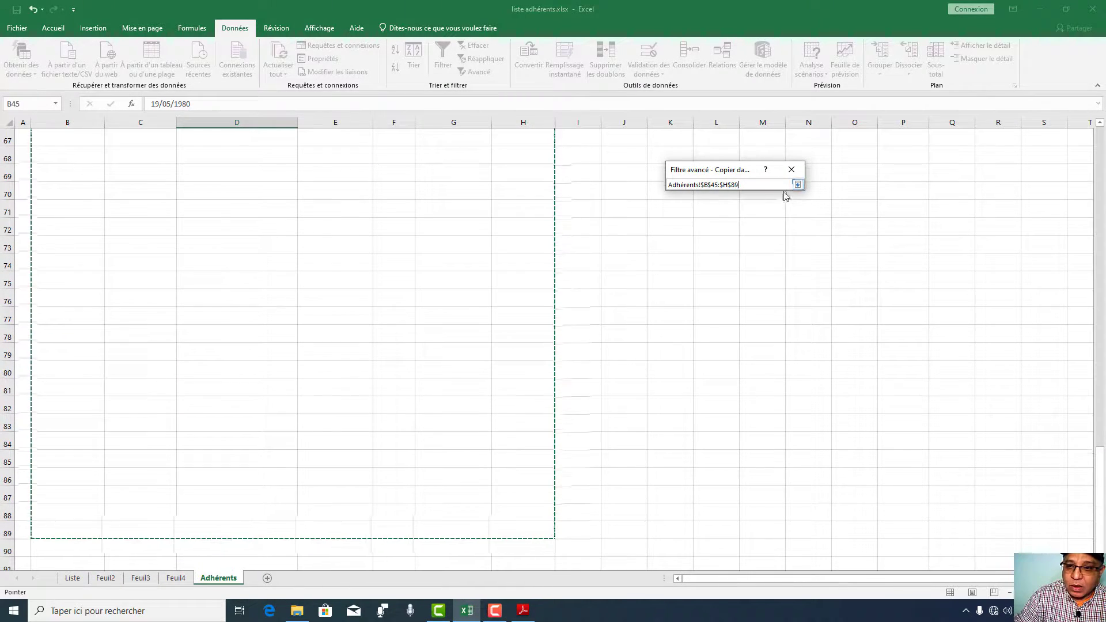
left_click(798, 184)
left_click(730, 286)
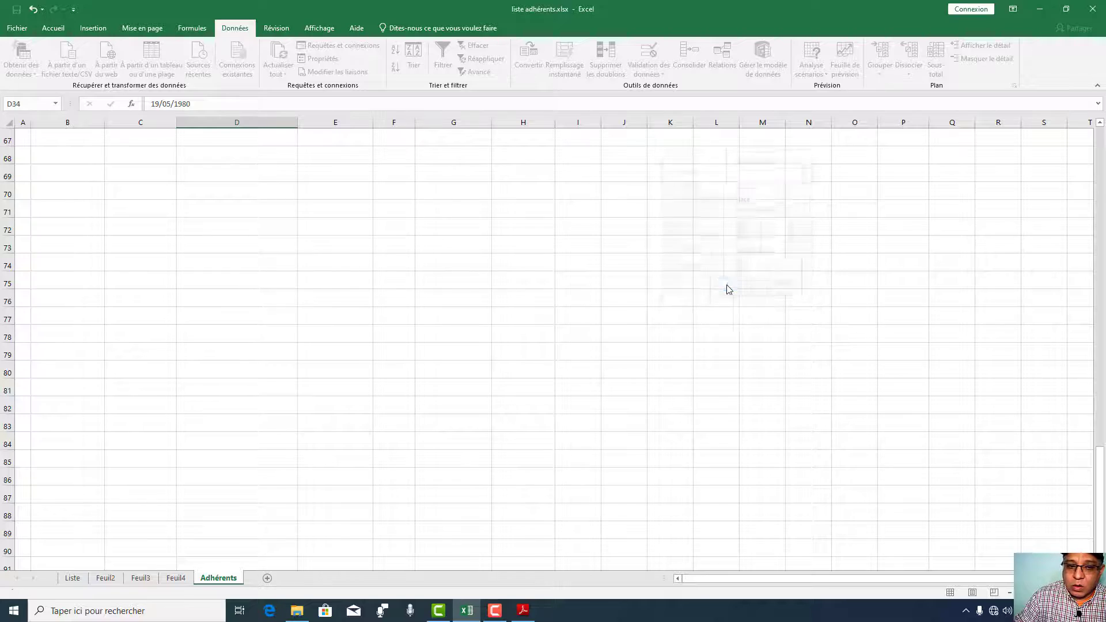
Step: Review the extracted rows below the row 45 header and clear their contents
scroll(426, 258, "up", 3)
left_click(329, 190)
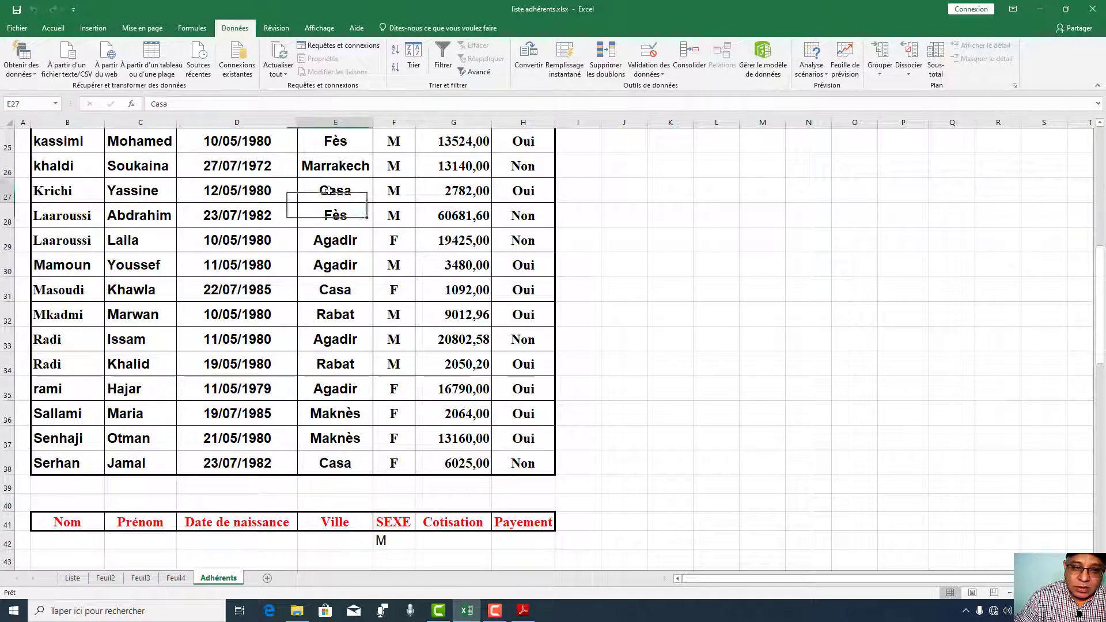
scroll(339, 491, "down", 2)
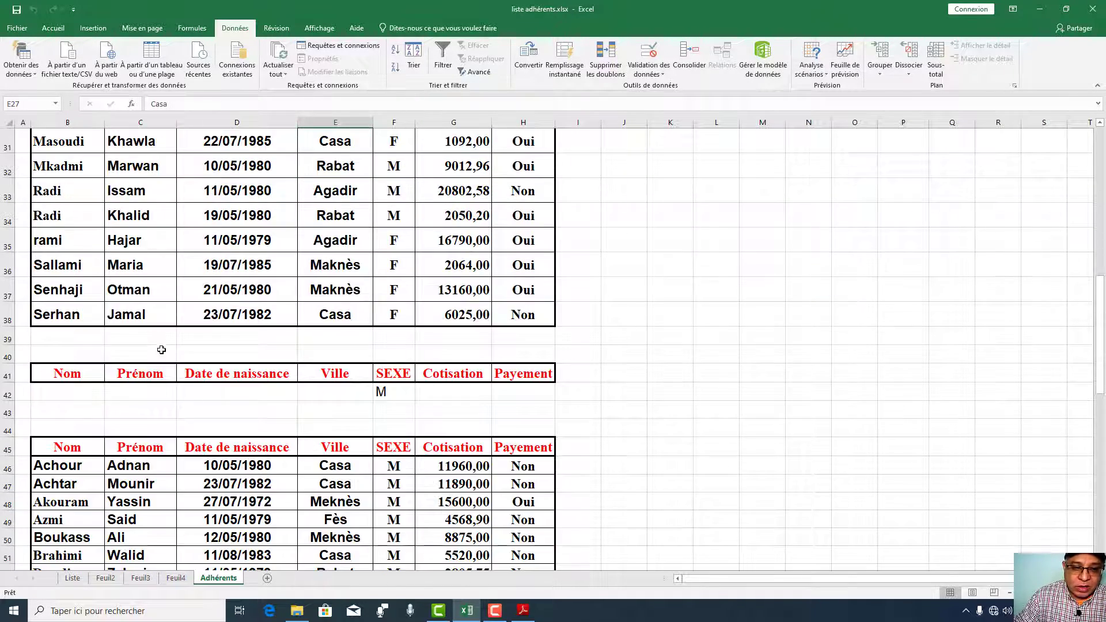
scroll(279, 387, "down", 4)
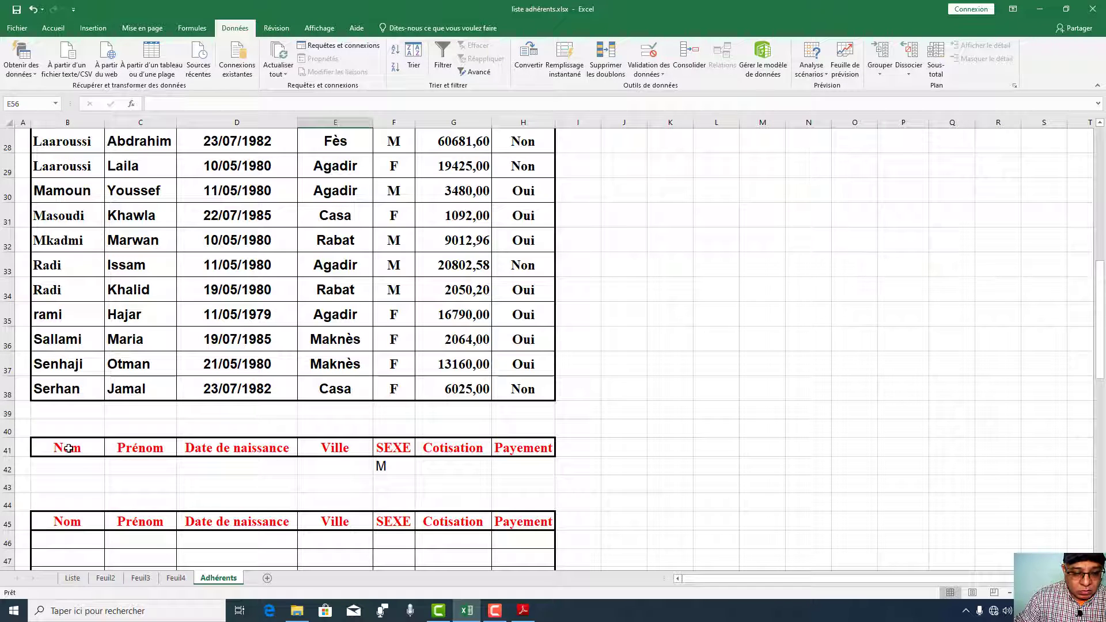
Step: Start an advanced filter on the member table with results copied to another location
left_click_drag(68, 448, 499, 484)
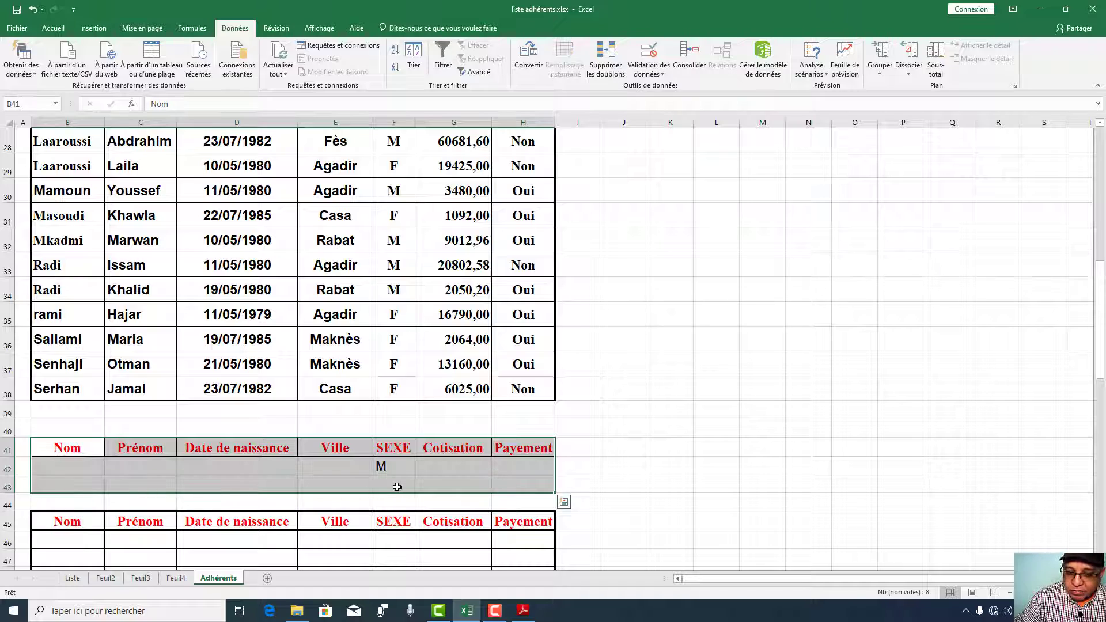
left_click(245, 233)
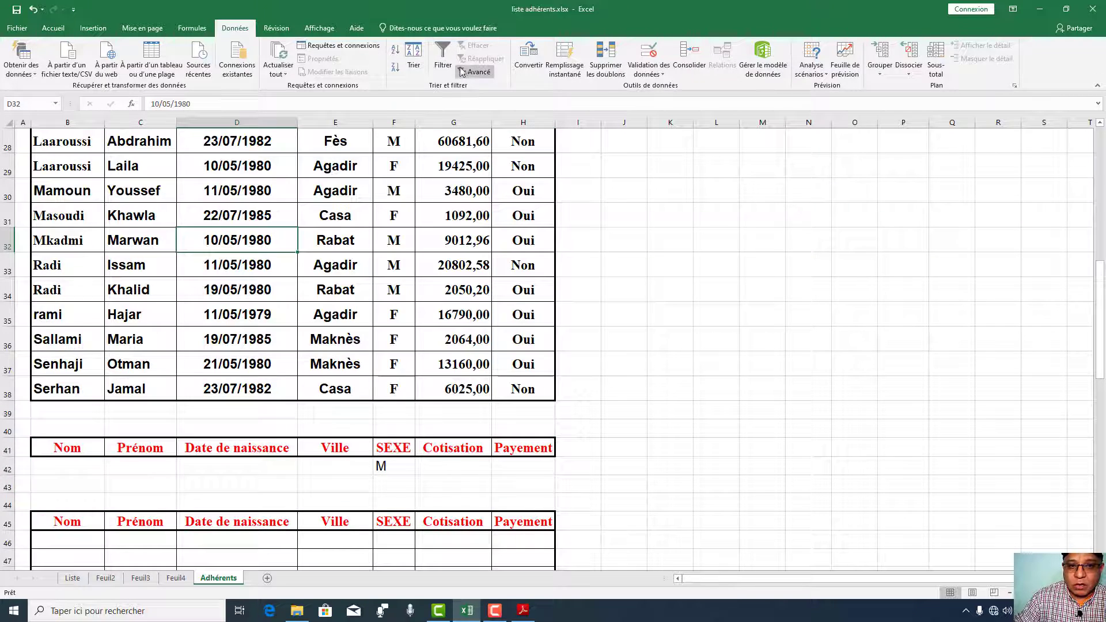
left_click(469, 74)
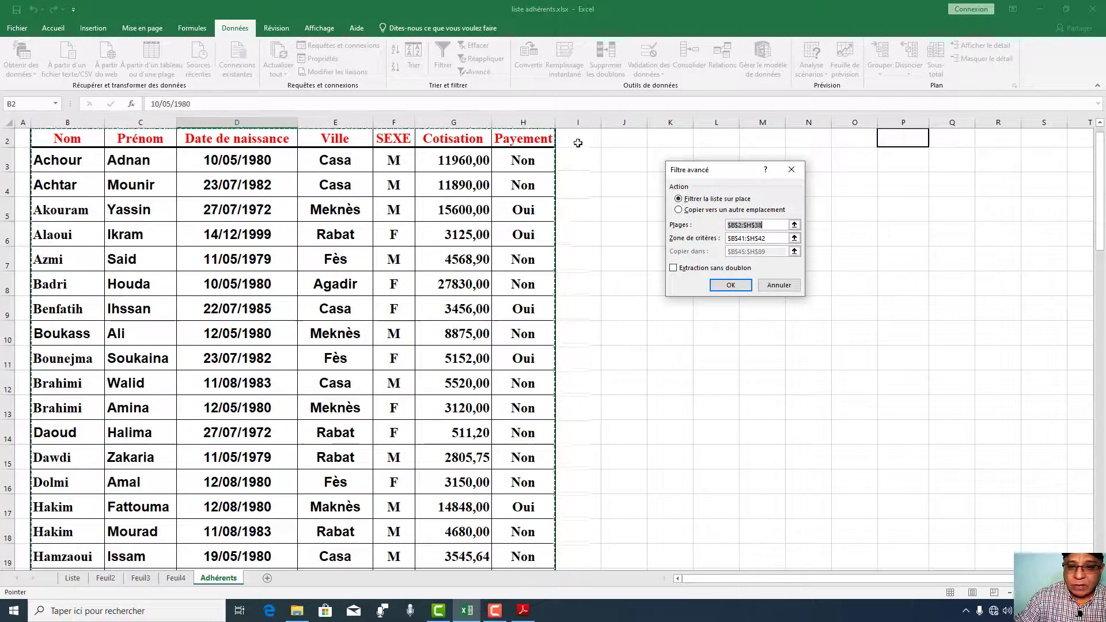
left_click(679, 210)
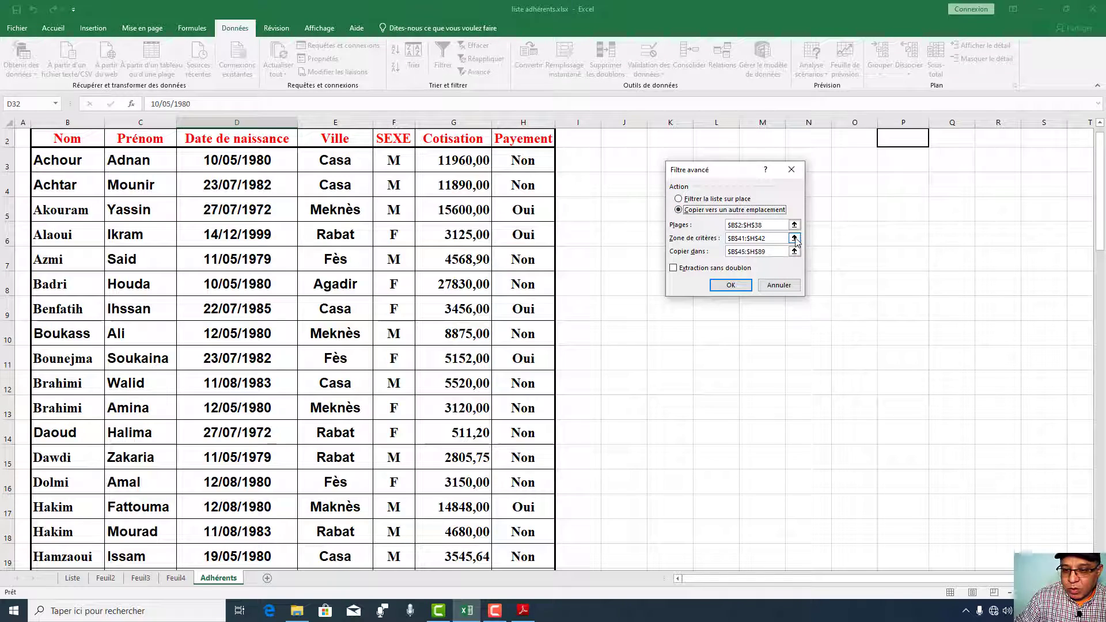
Step: Extend the criteria range to B41:H43, including the blank row 43, and run the advanced filter
left_click(795, 239)
scroll(566, 244, "down", 11)
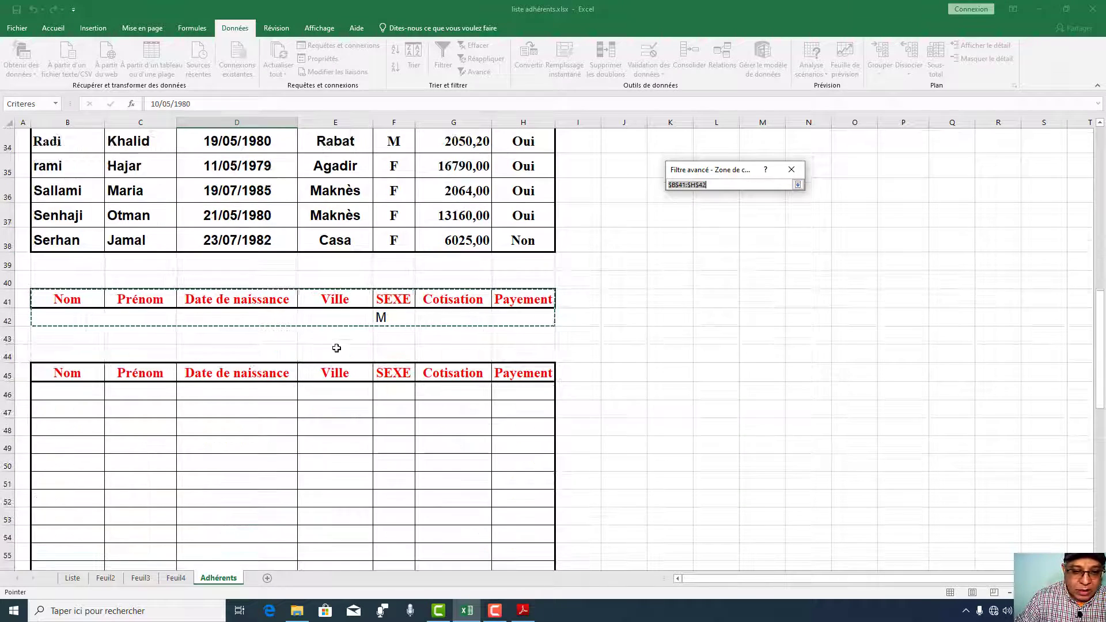
left_click_drag(59, 294, 517, 340)
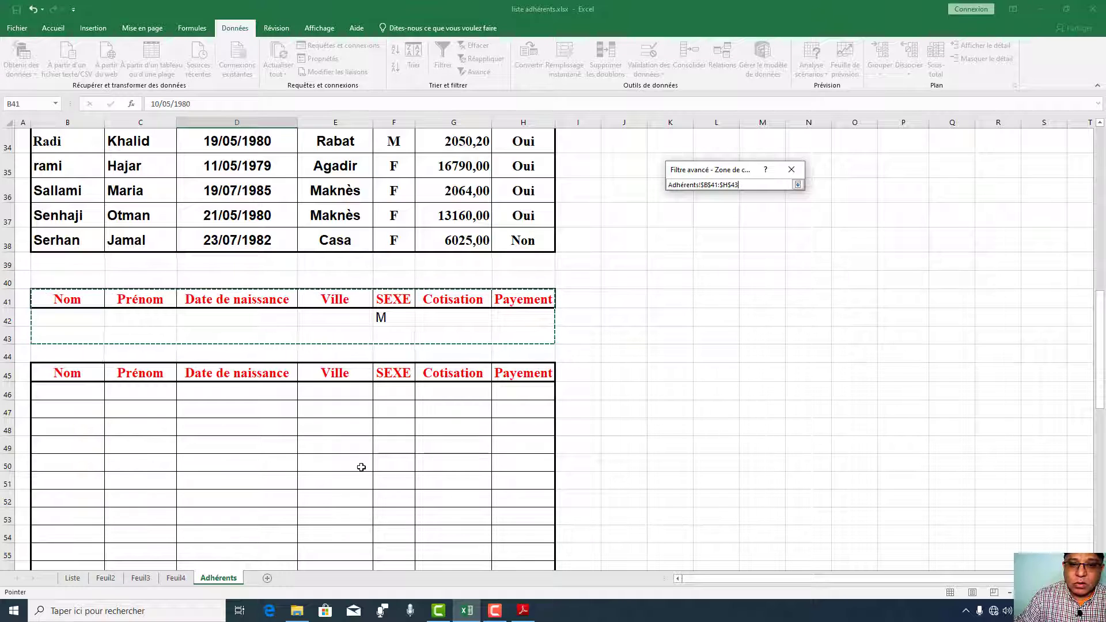
left_click(797, 184)
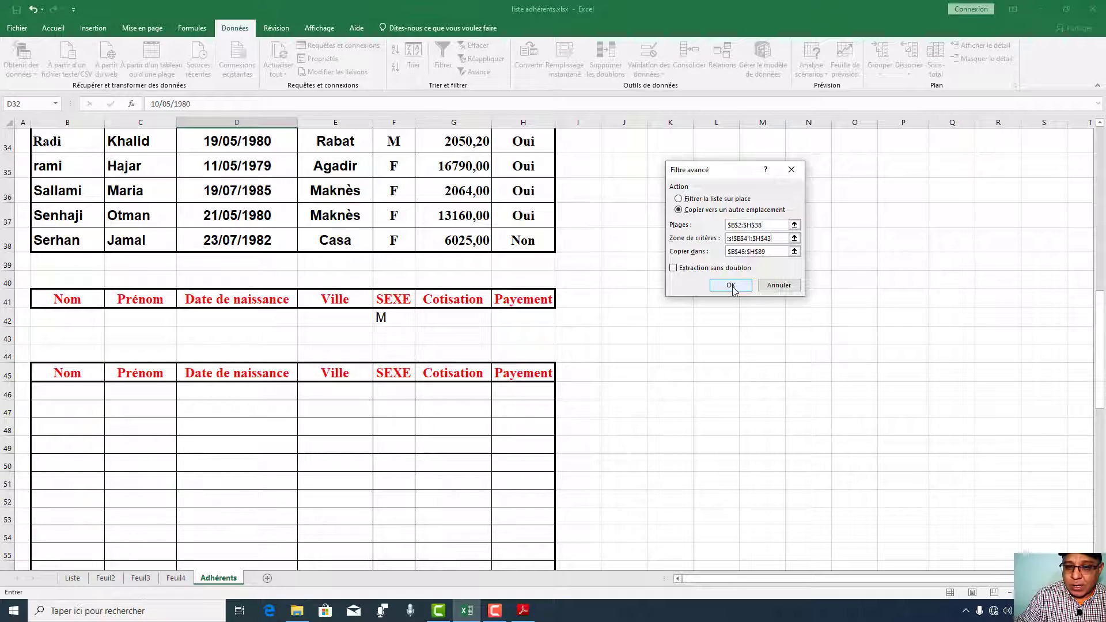
left_click(731, 285)
scroll(398, 271, "down", 3)
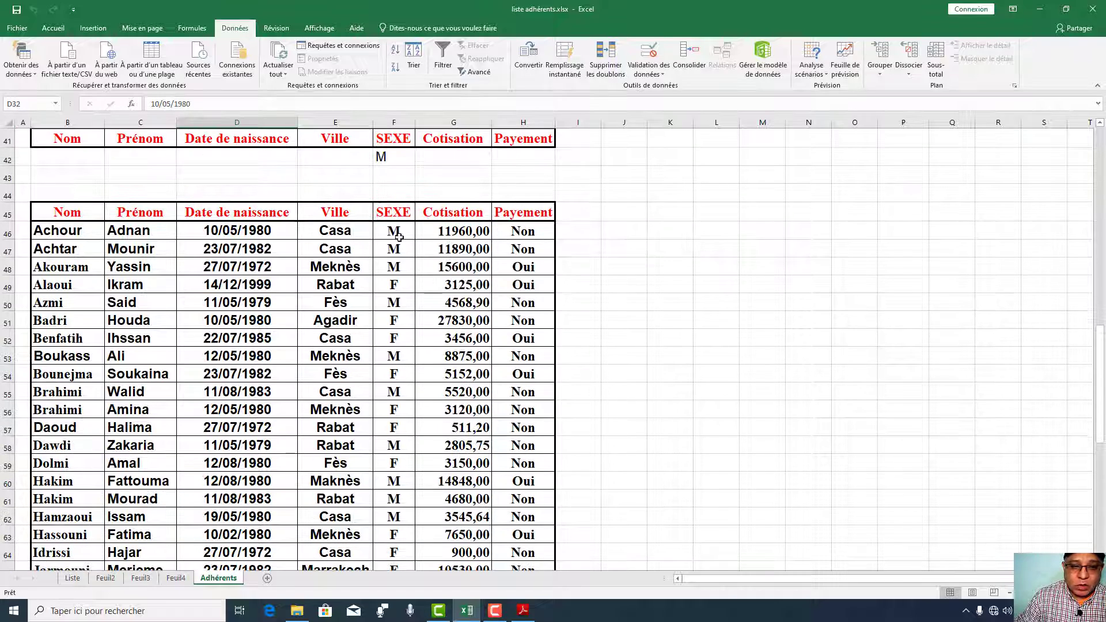
Step: Compare the extracted SEXE values with the criteria range, and clear the extracted rows below the row 45 header
left_click(397, 287)
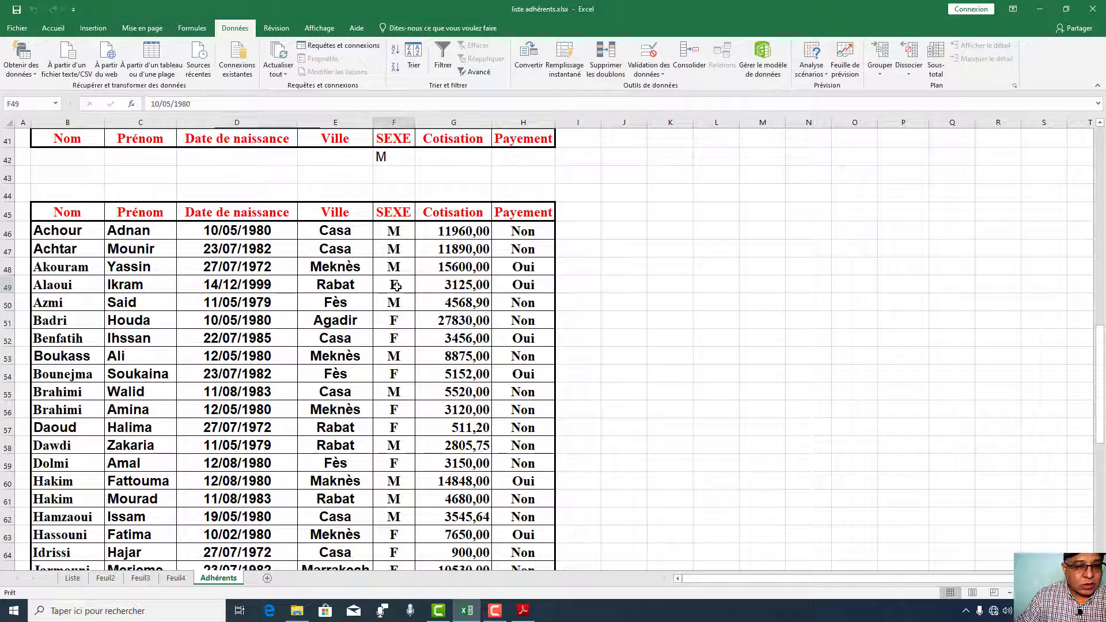
left_click(398, 320)
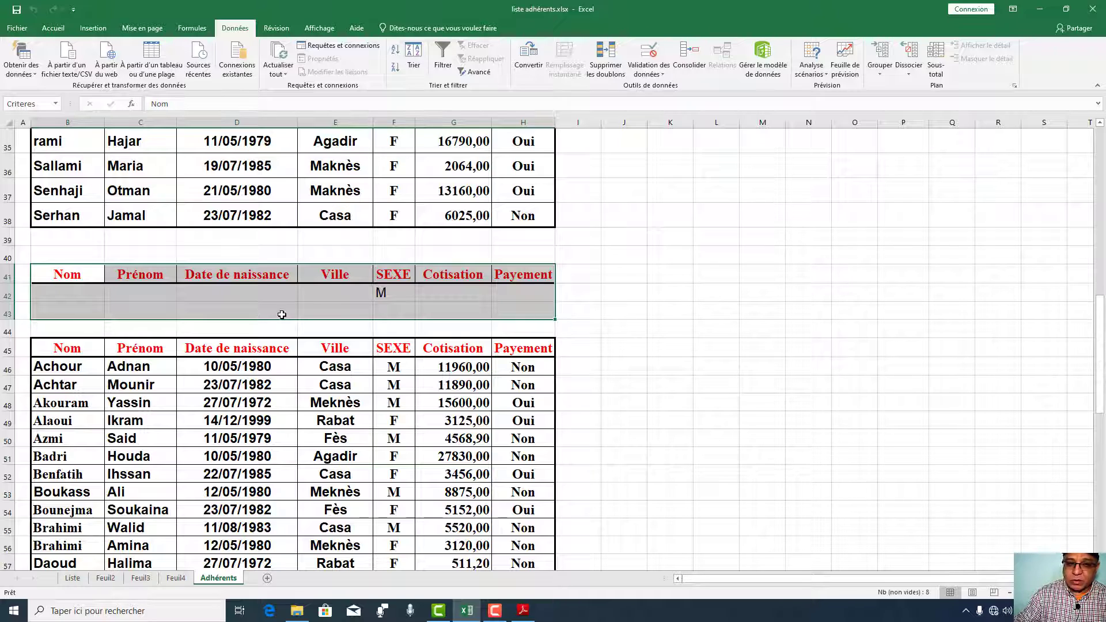
scroll(275, 390, "down", 8)
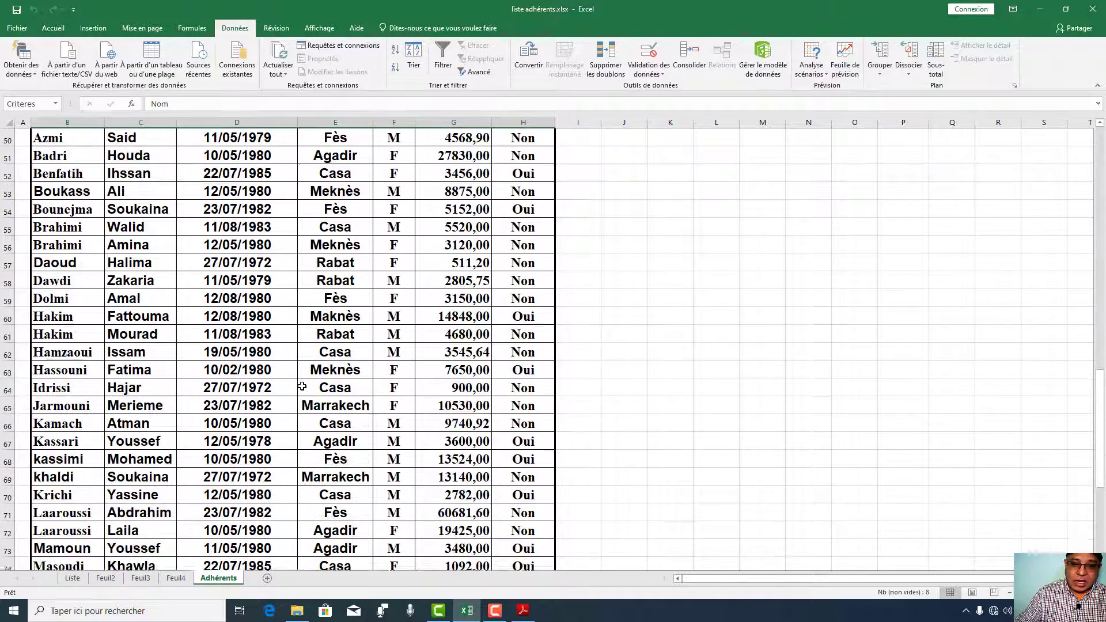
scroll(312, 390, "up", 4)
scroll(313, 389, "up", 5)
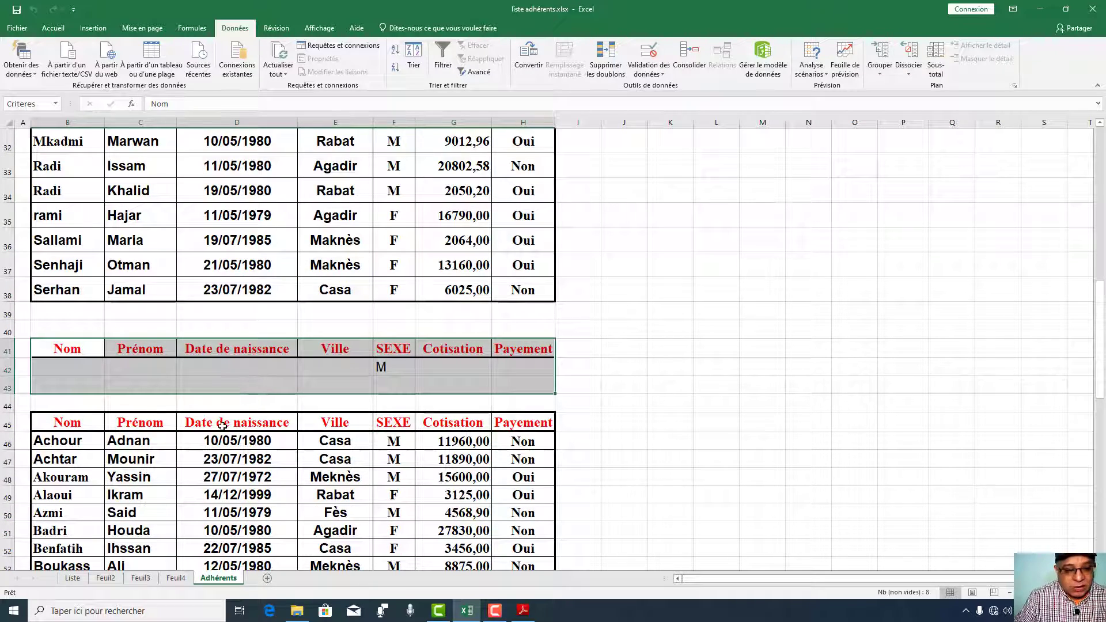
scroll(242, 412, "down", 2)
left_click(156, 382)
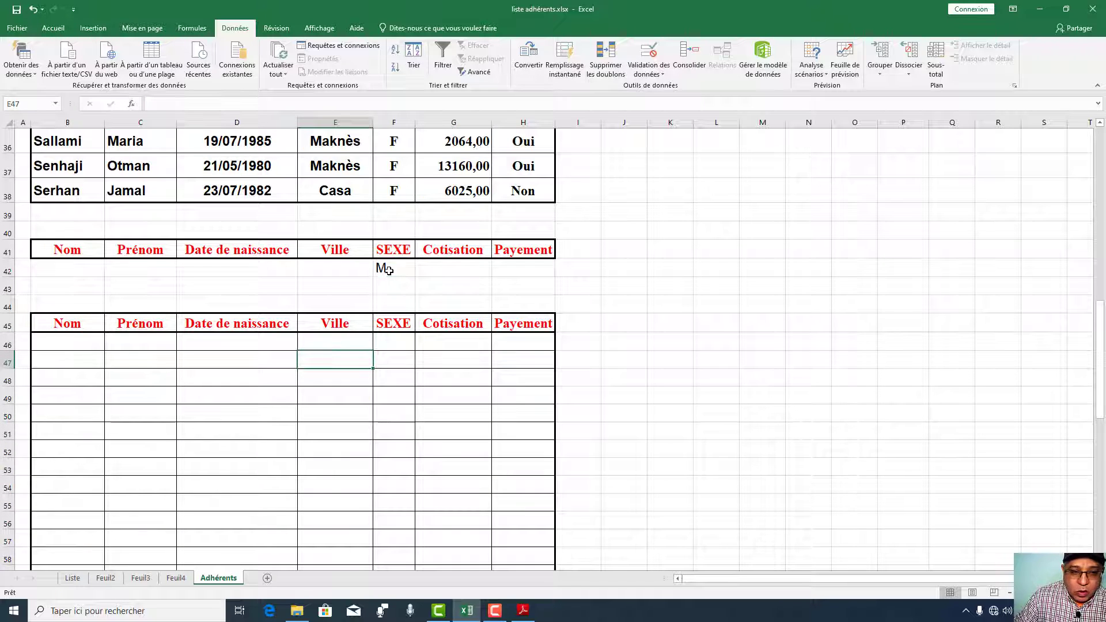
Step: Replace the SEXE criterion in row 42 with >8000 under Cotisation and Oui under Payement
left_click(389, 270)
key("Delete")
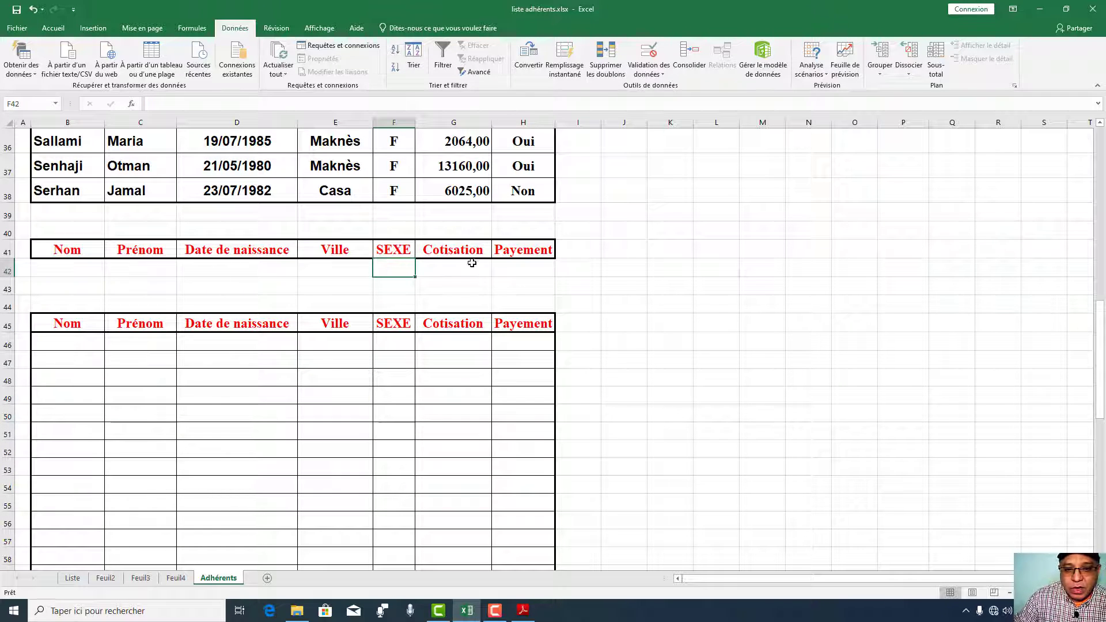
left_click(450, 266)
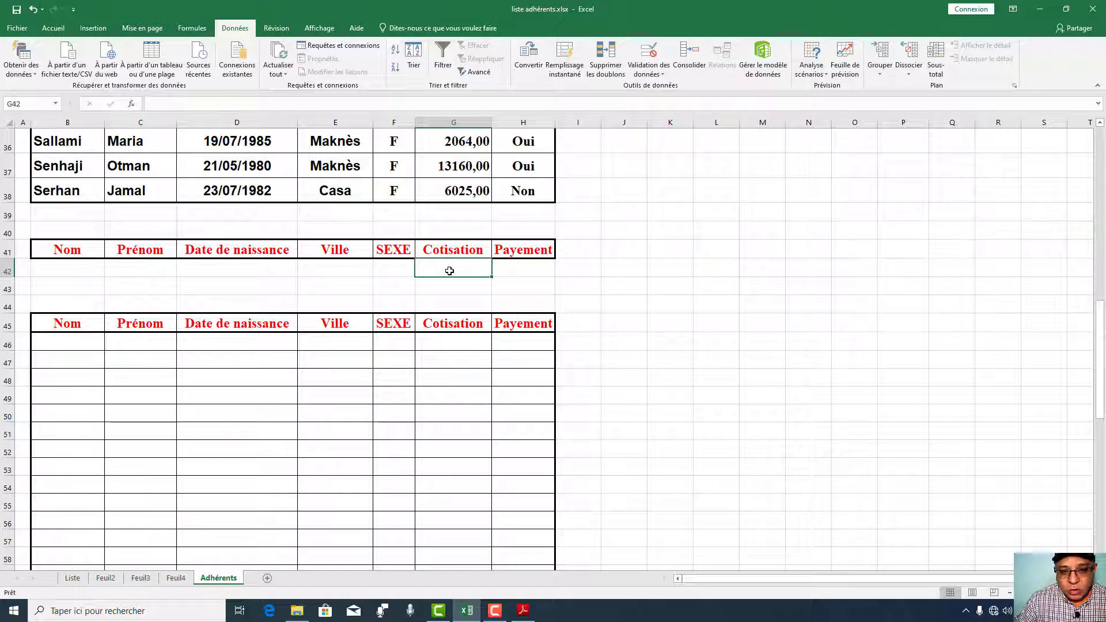
type(">")
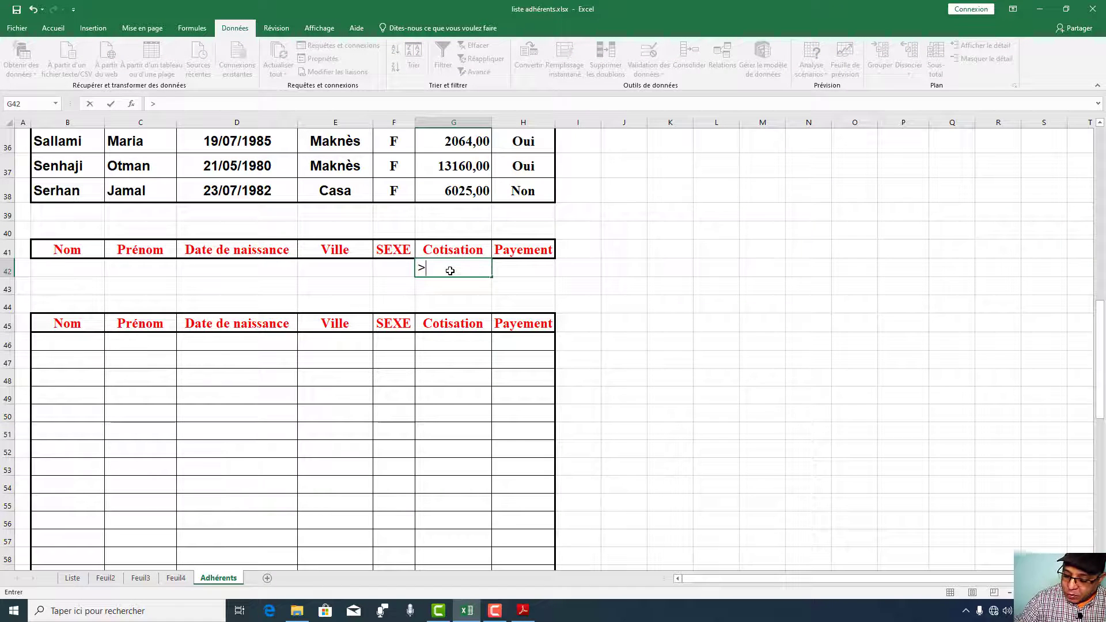
type("8000")
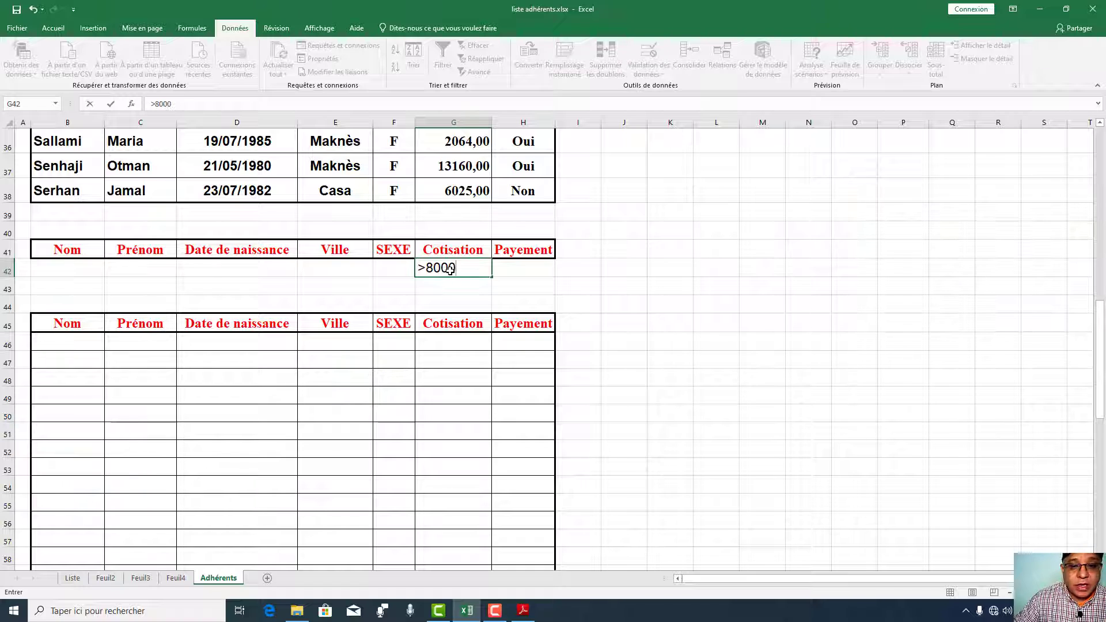
left_click(528, 268)
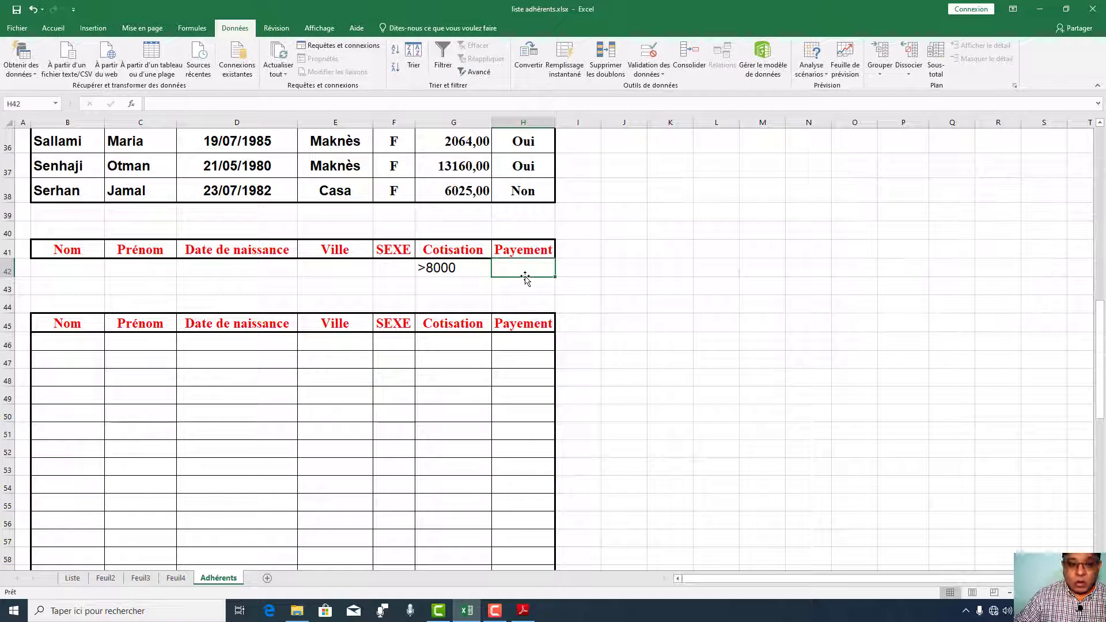
type("Oui")
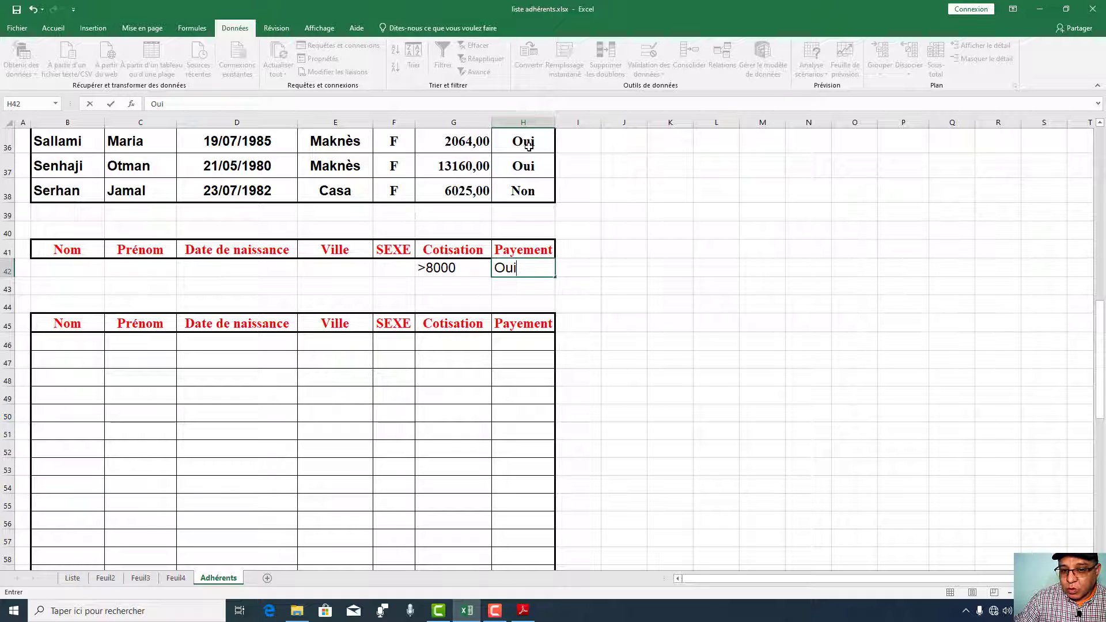
left_click(345, 377)
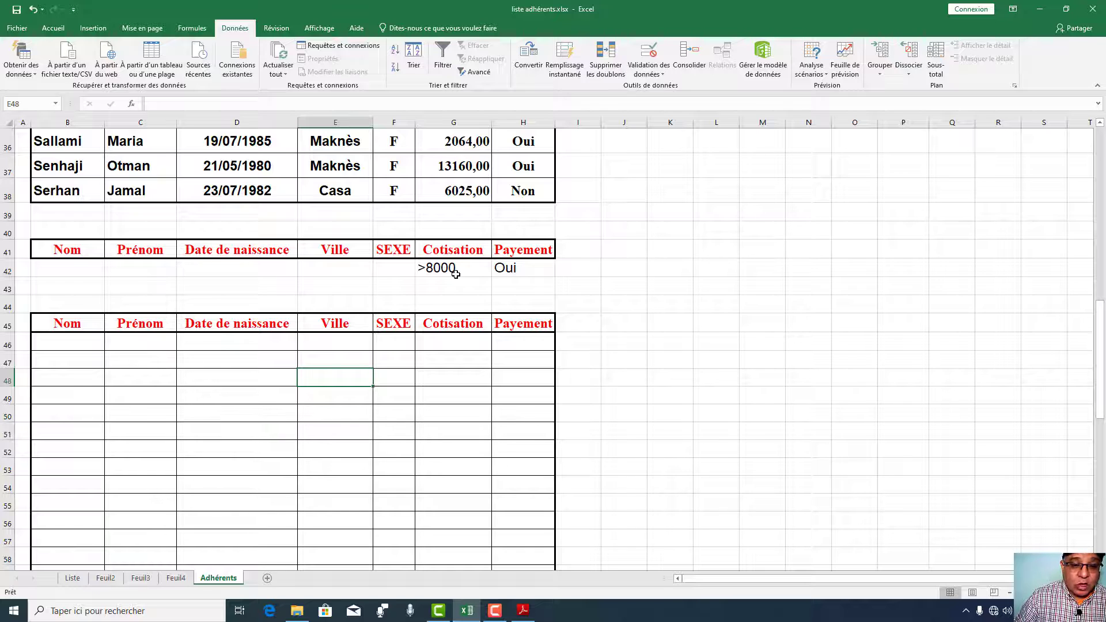
left_click(515, 268)
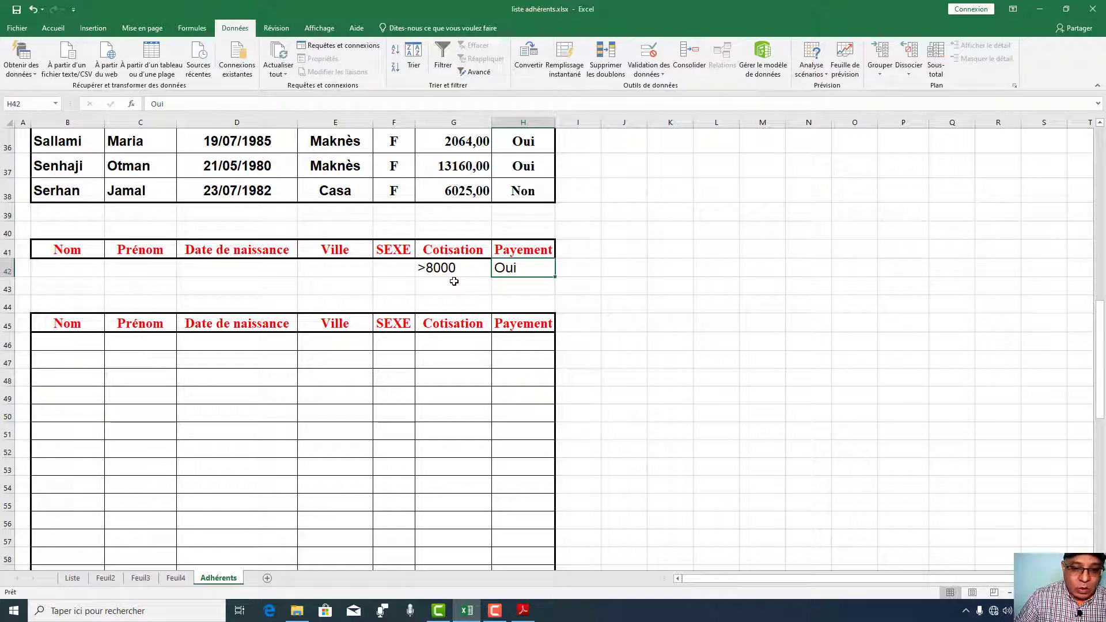
Step: Start an advanced filter on the member table that copies to another location, with criteria range B41:H42
scroll(332, 282, "up", 7)
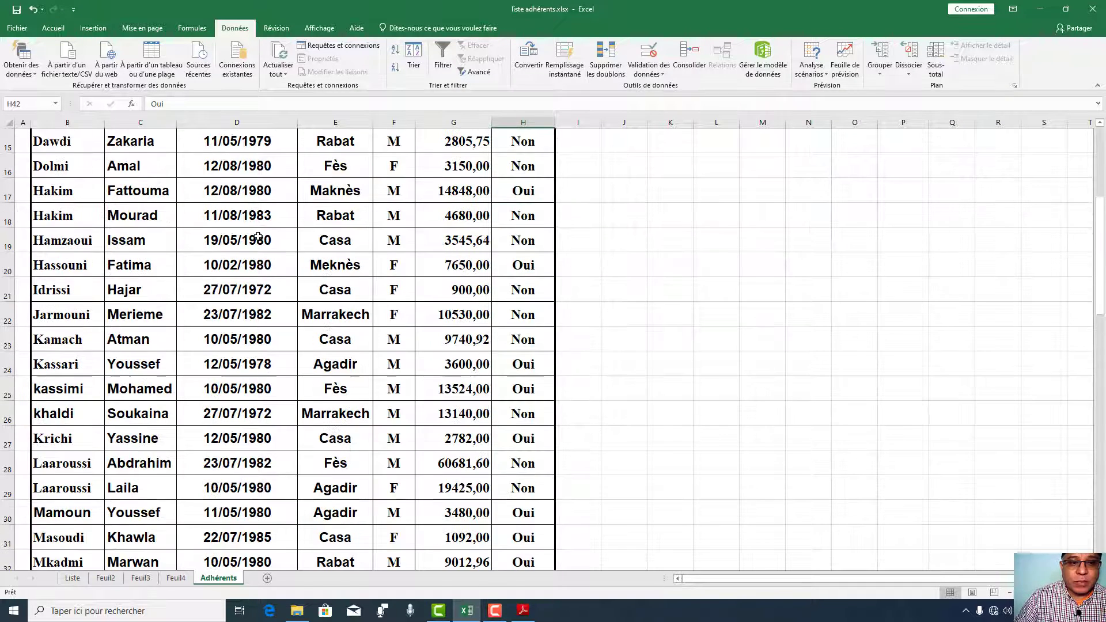
left_click(259, 237)
left_click(474, 71)
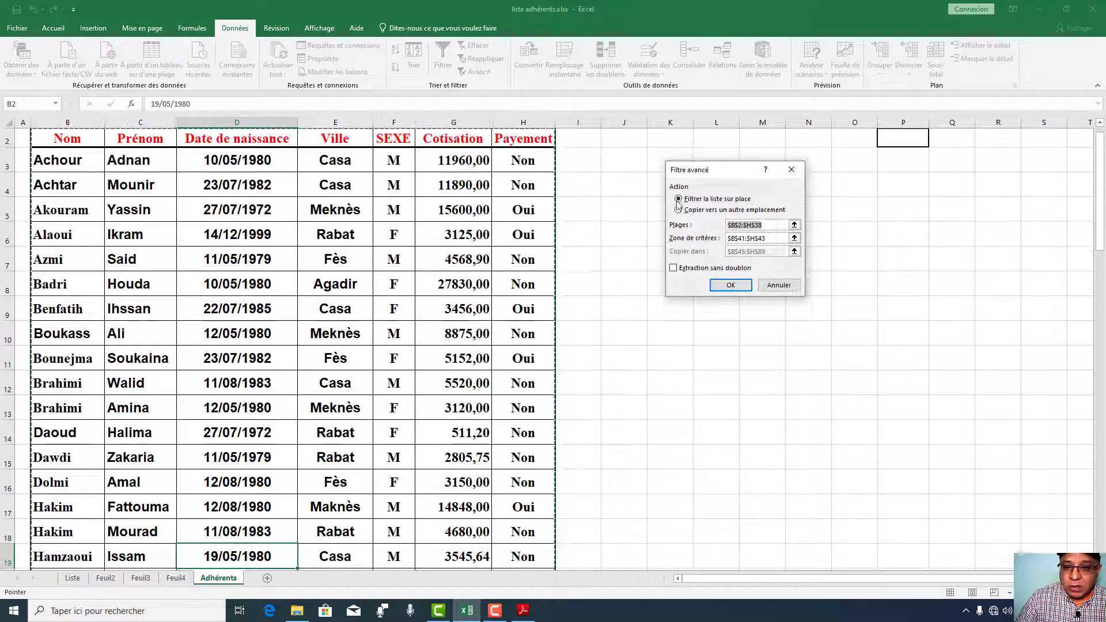
left_click(795, 238)
scroll(421, 280, "down", 12)
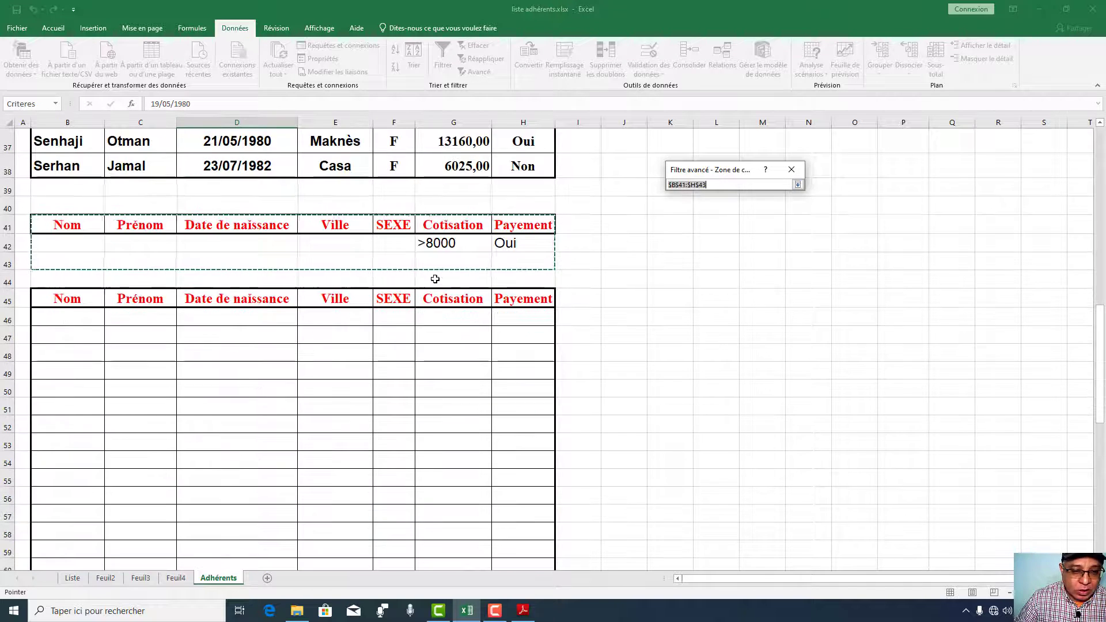
left_click_drag(54, 219, 514, 243)
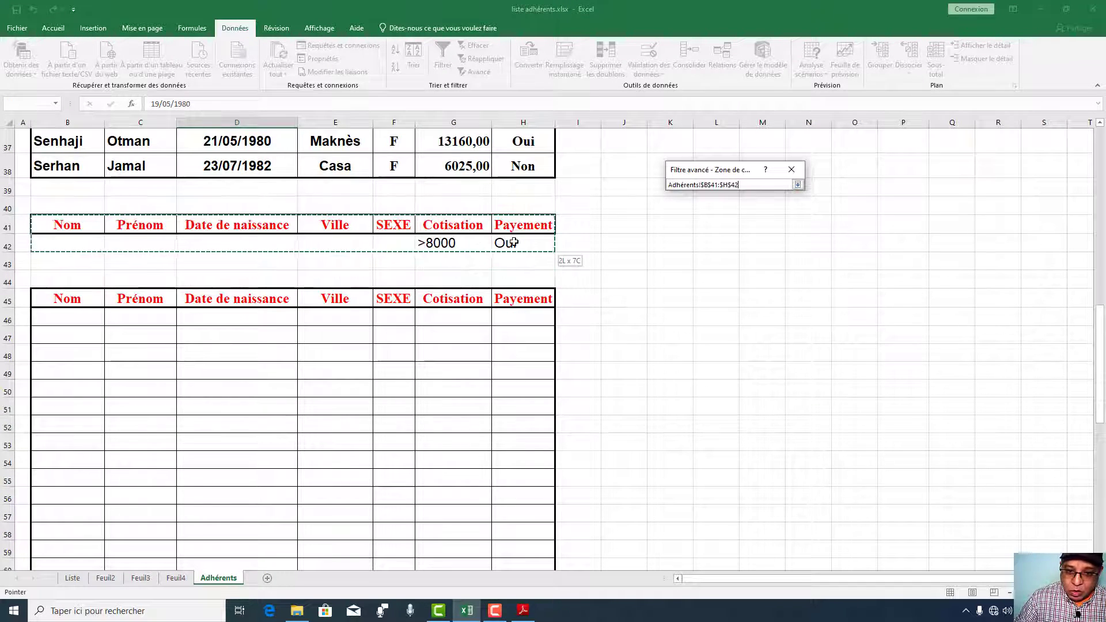
left_click(797, 185)
Step: Keep B45:H89 as the copy destination and run the advanced filter to extract the matching members
left_click(795, 252)
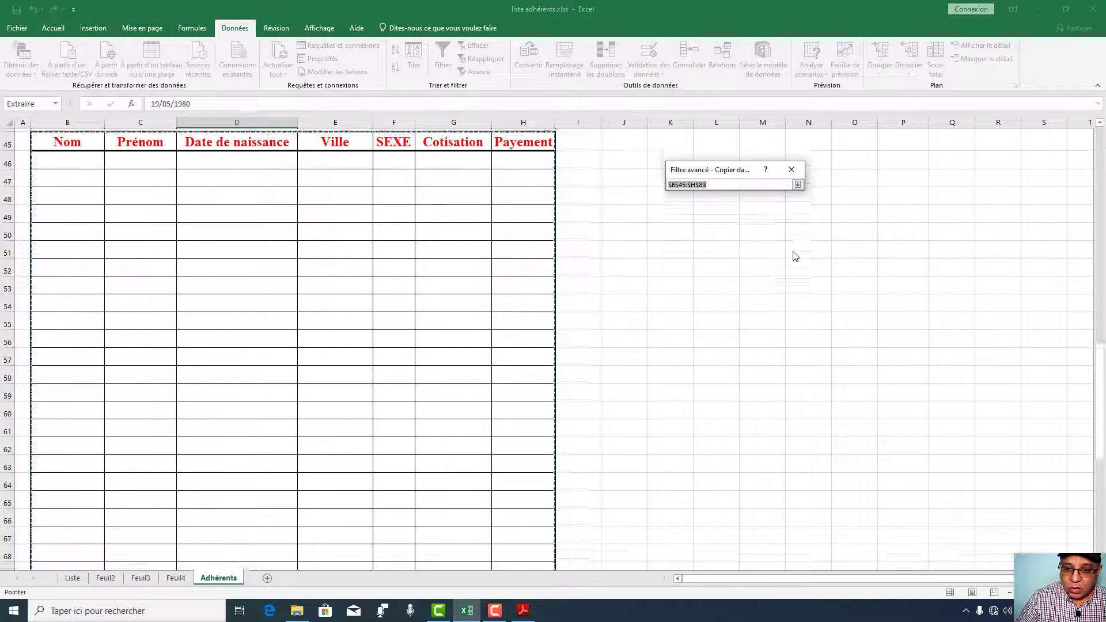
left_click(798, 185)
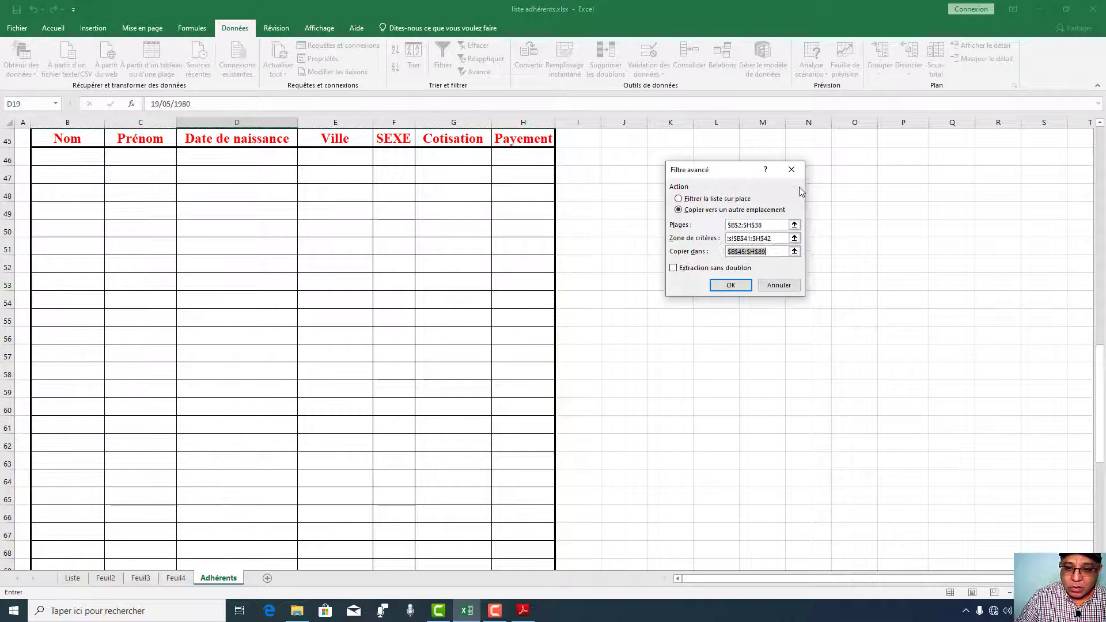
left_click(731, 285)
scroll(505, 269, "down", 6)
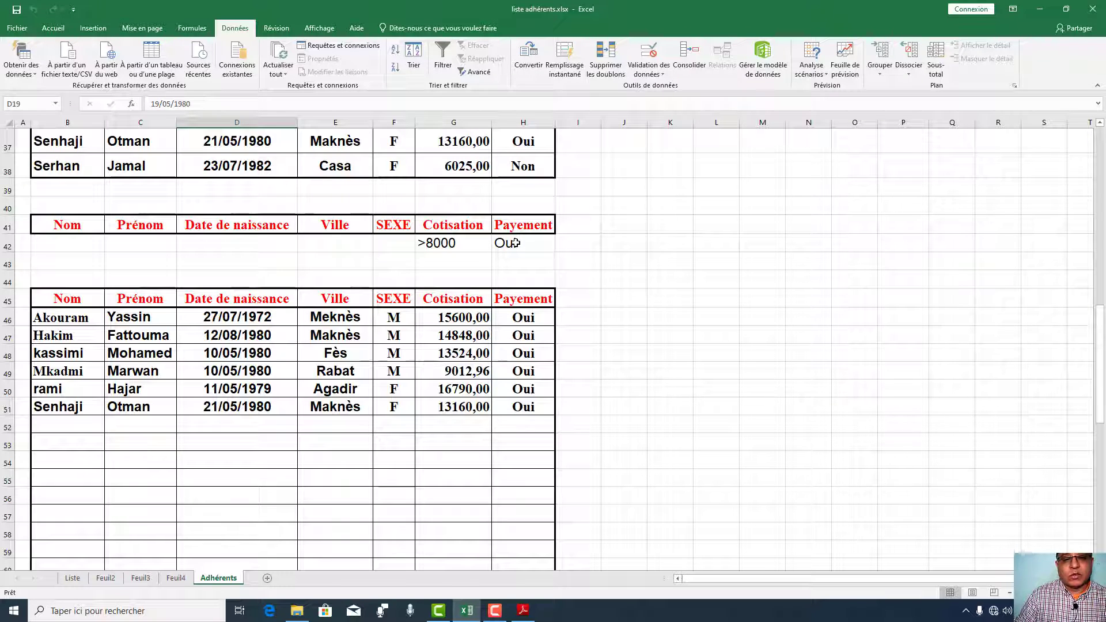
Step: Move the >8000 Cotisation criterion down to G43 and clear the extracted rows in B46:H53
left_click_drag(523, 244, 453, 275)
left_click(382, 262)
left_click(438, 247)
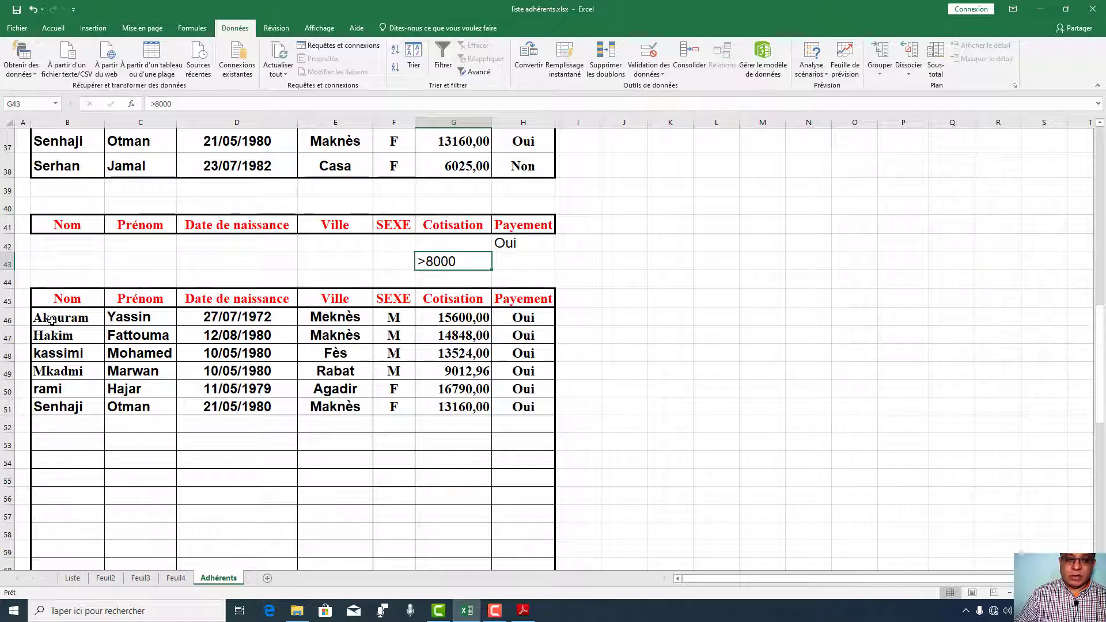
left_click_drag(52, 318, 499, 439)
key("Delete")
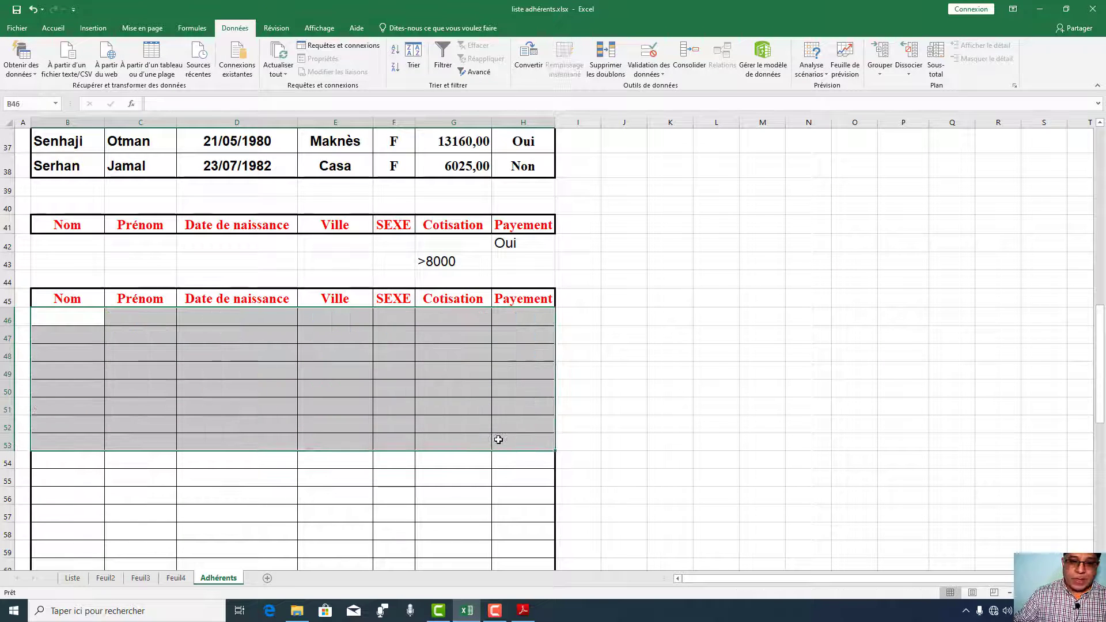
Step: Run an advanced filter on the member table B2:H38, copying matches to B45:H89 with criteria range B41:H43
left_click(271, 173)
scroll(271, 173, "up", 7)
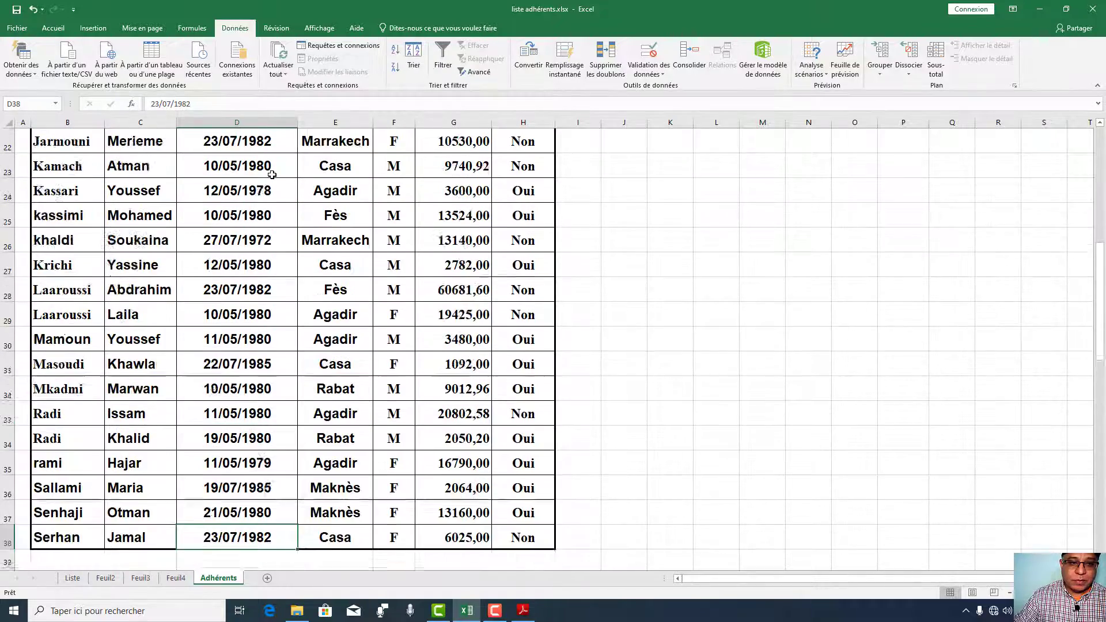
left_click(237, 190)
left_click(471, 72)
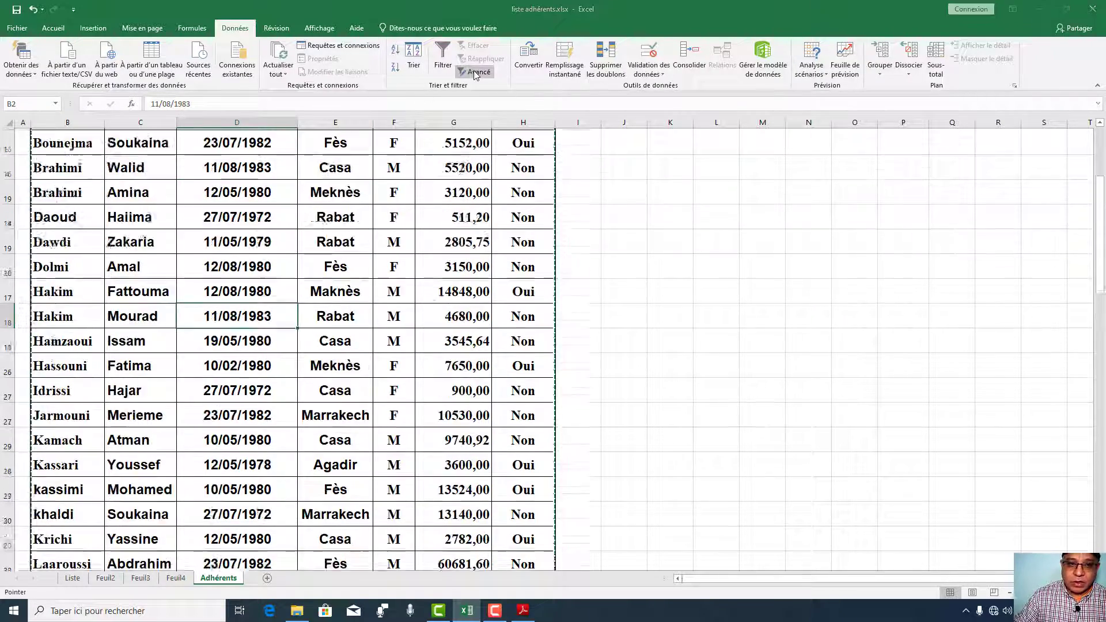
left_click(679, 210)
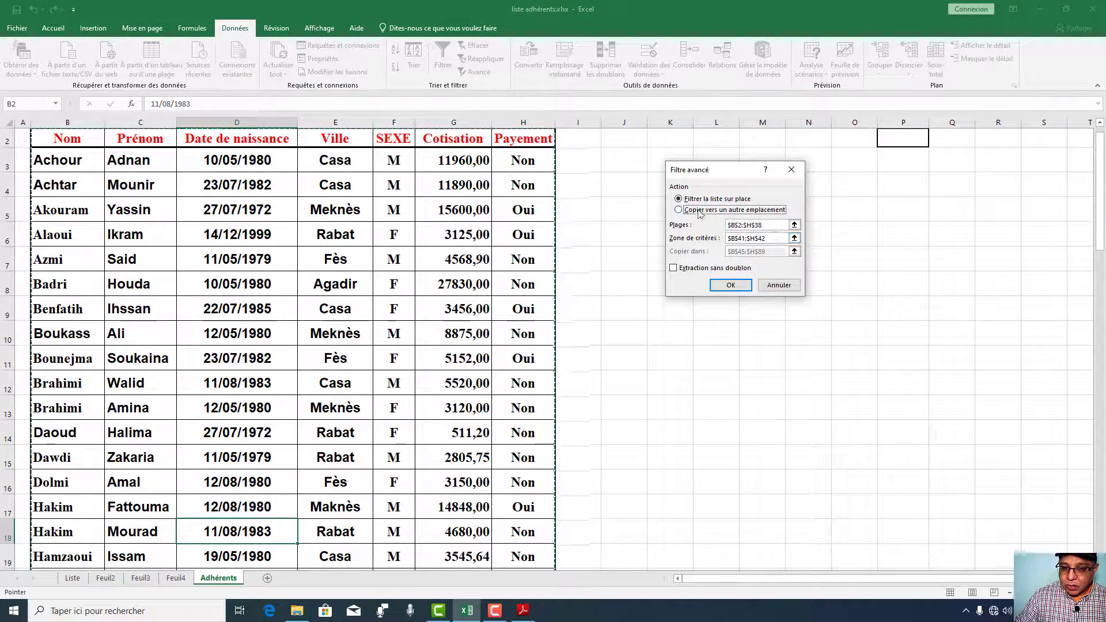
left_click(795, 238)
scroll(354, 294, "down", 4)
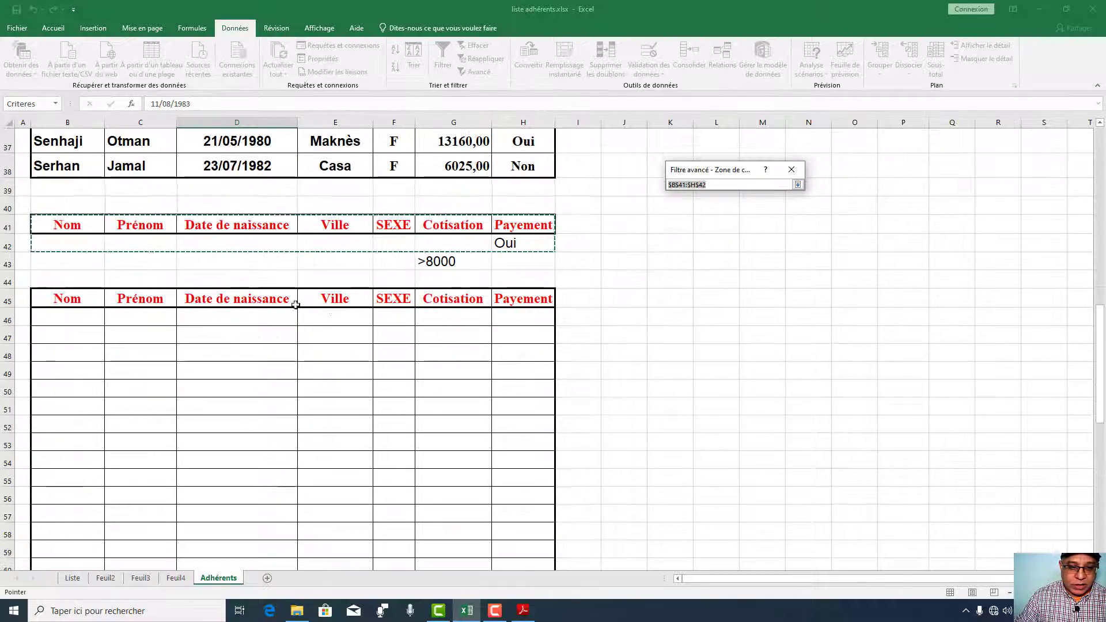
left_click_drag(94, 223, 526, 262)
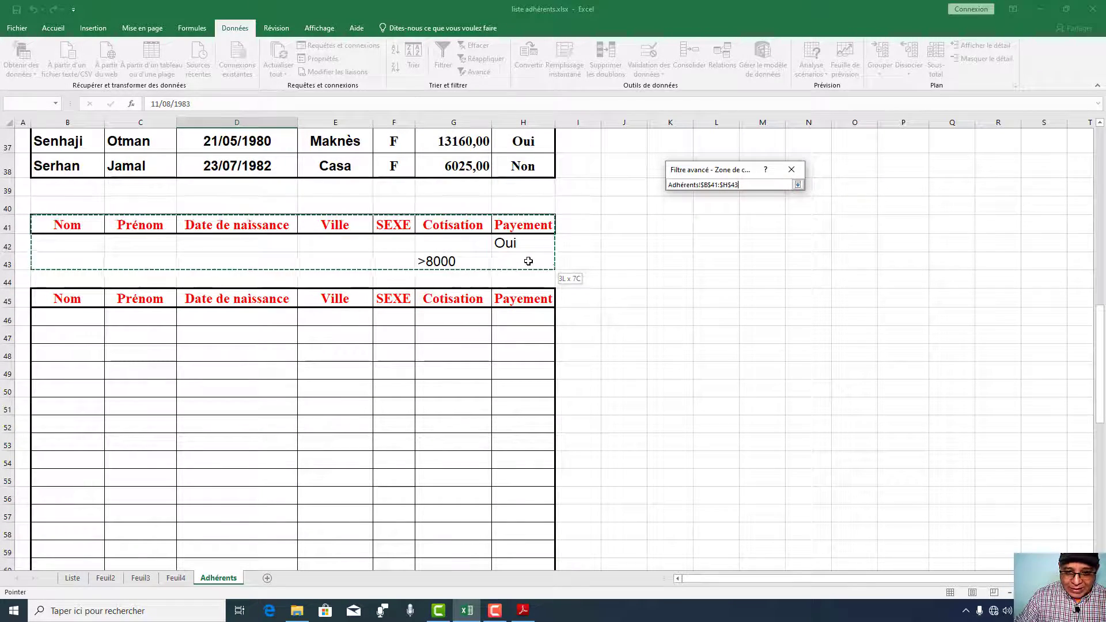
left_click(798, 185)
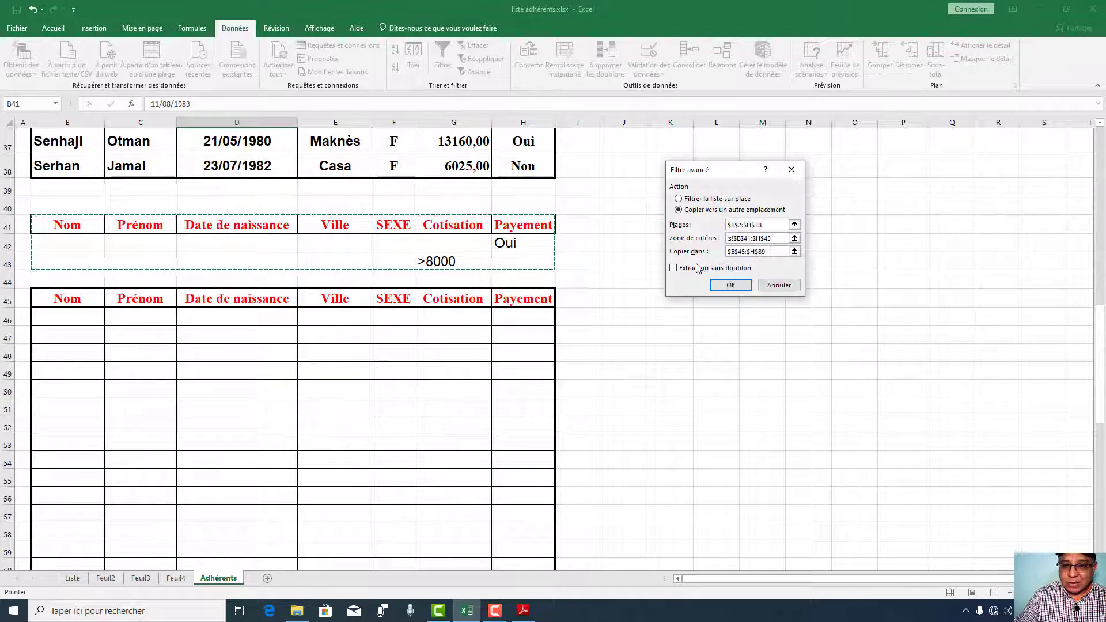
left_click(729, 285)
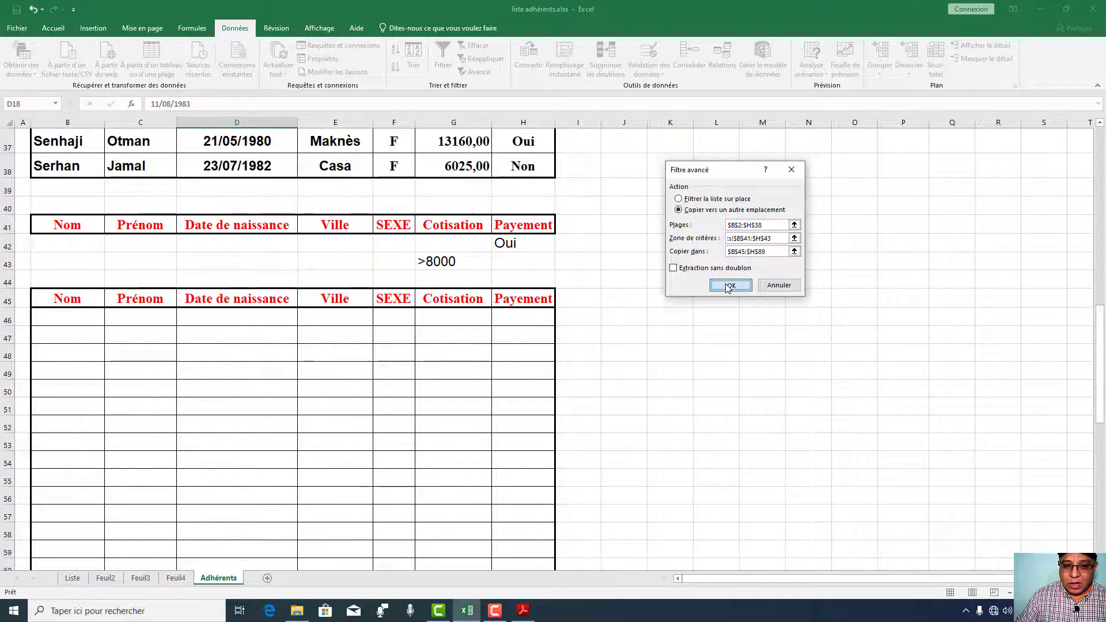
Step: Examine the extracted rows below row 45 against the Oui criterion in H42 and the >8000 criterion in G43
scroll(440, 296, "down", 5)
scroll(438, 262, "down", 3)
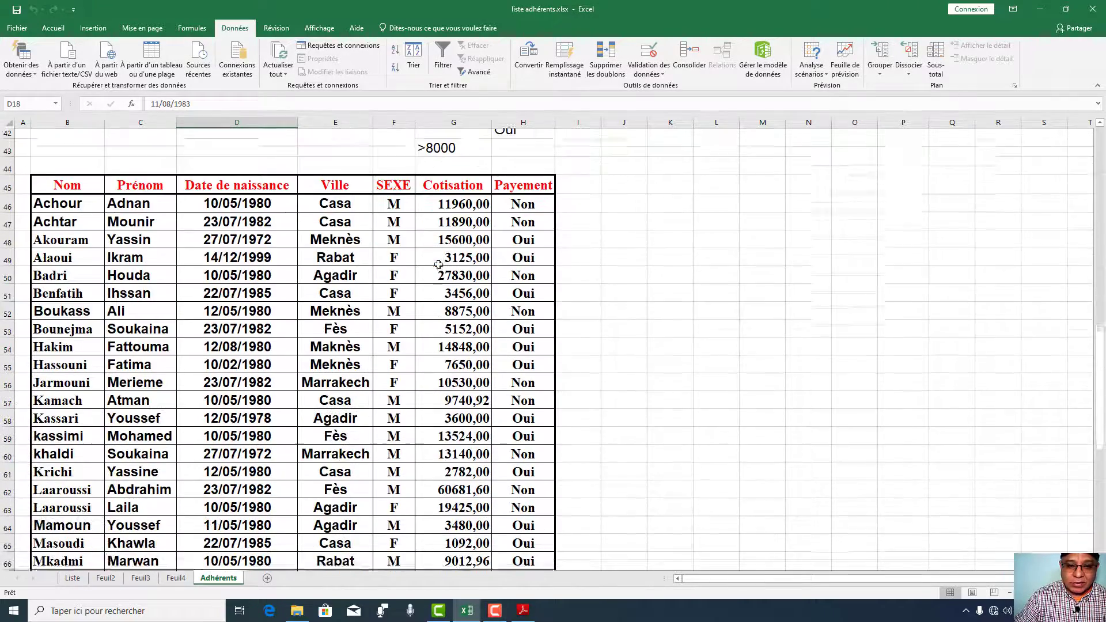
scroll(497, 215, "up", 1)
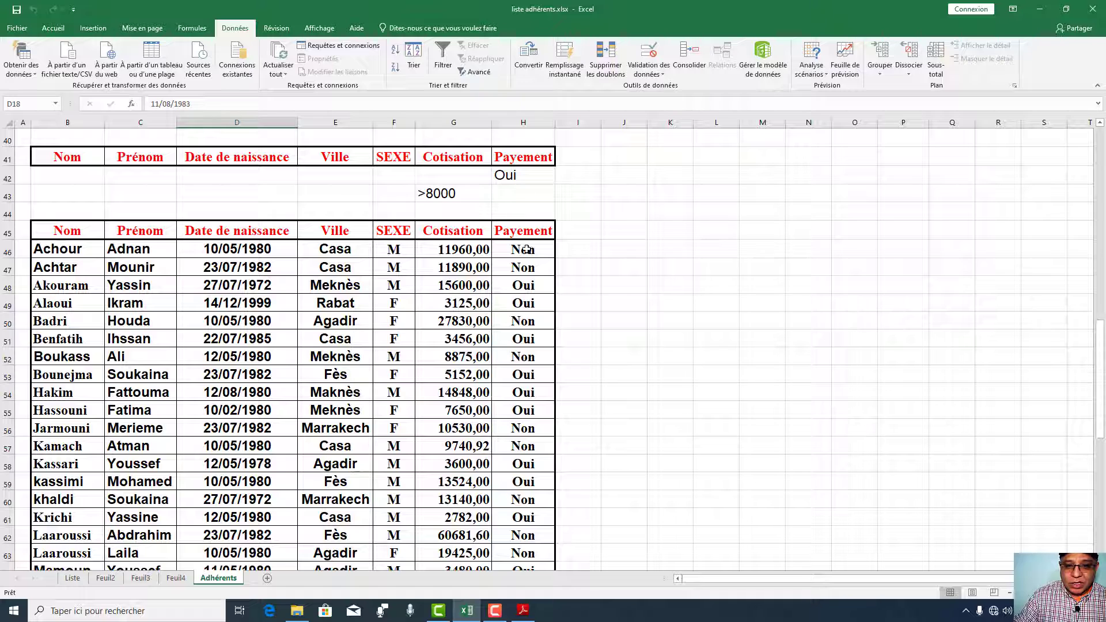
left_click(528, 249)
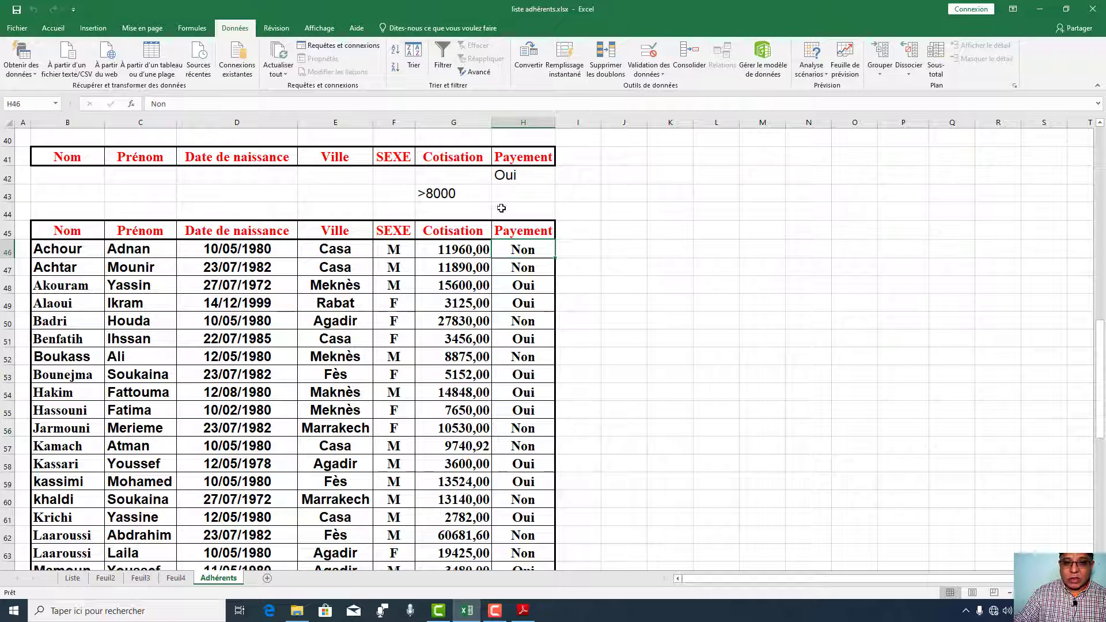
left_click(511, 177)
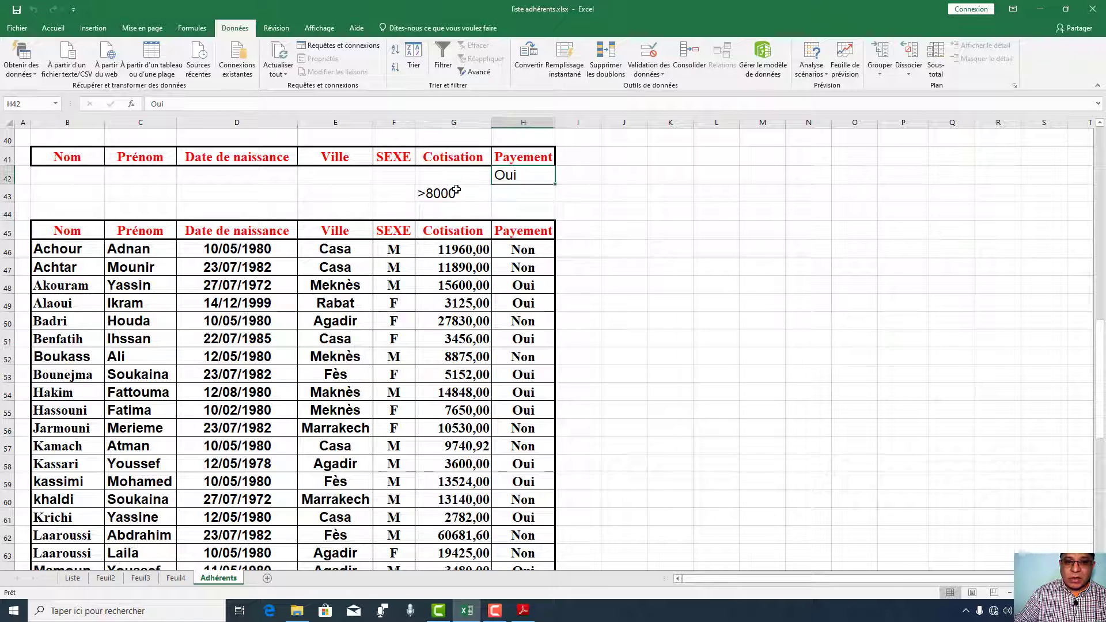
left_click(457, 190)
left_click(519, 173)
left_click(457, 189)
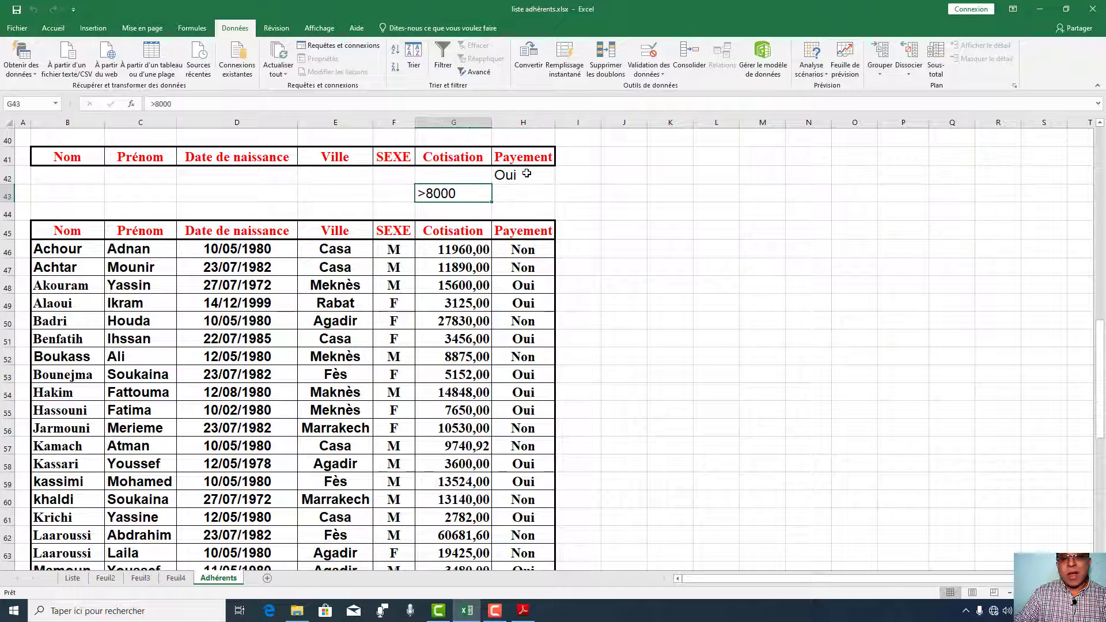
left_click(515, 175)
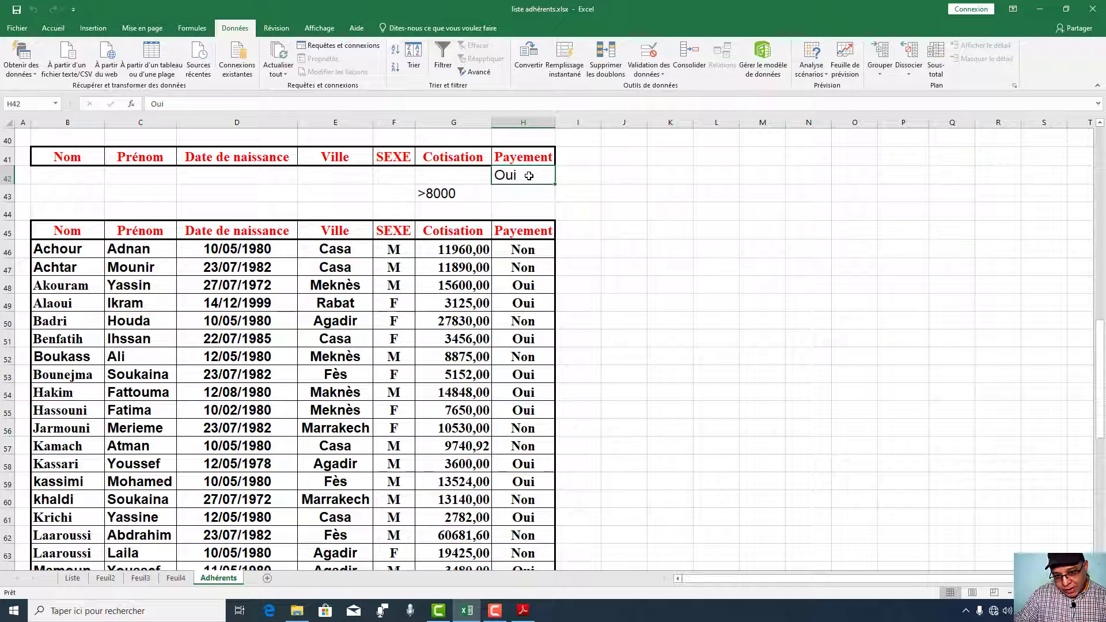
left_click(443, 194)
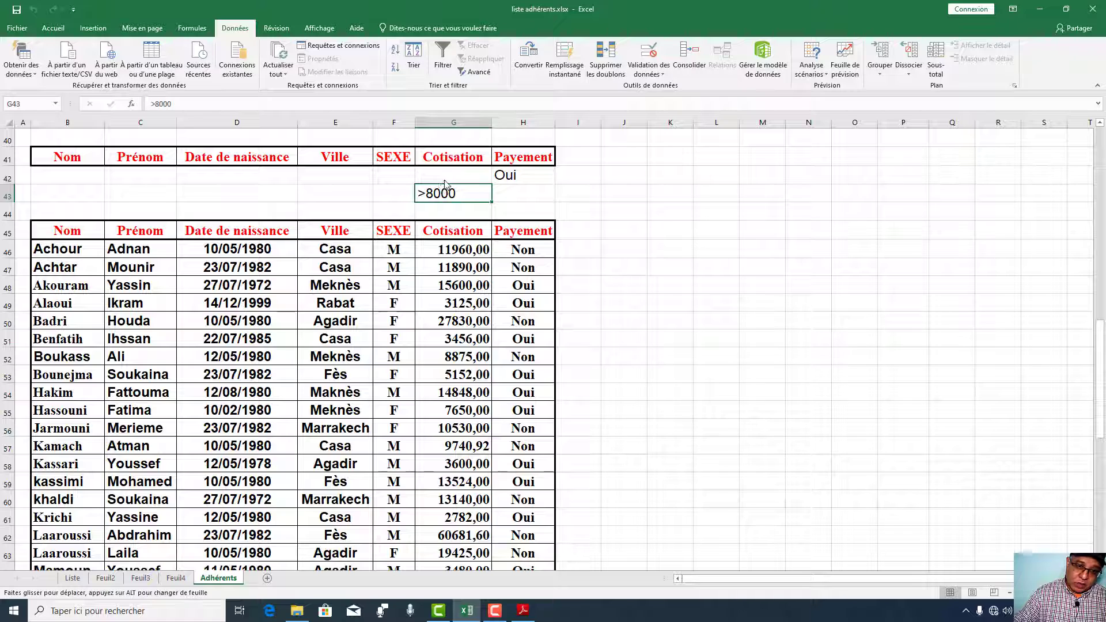
Step: Move the >8000 criterion up to G42 beside Oui and back down to G43, twice, to contrast AND with OR
left_click_drag(444, 195, 445, 181)
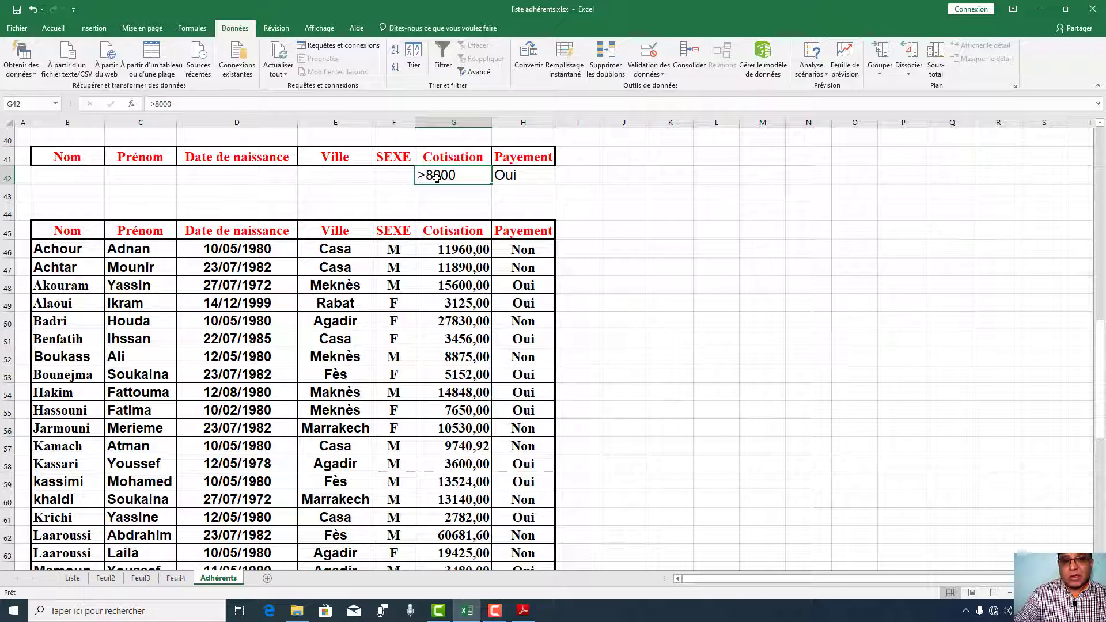
left_click(516, 178)
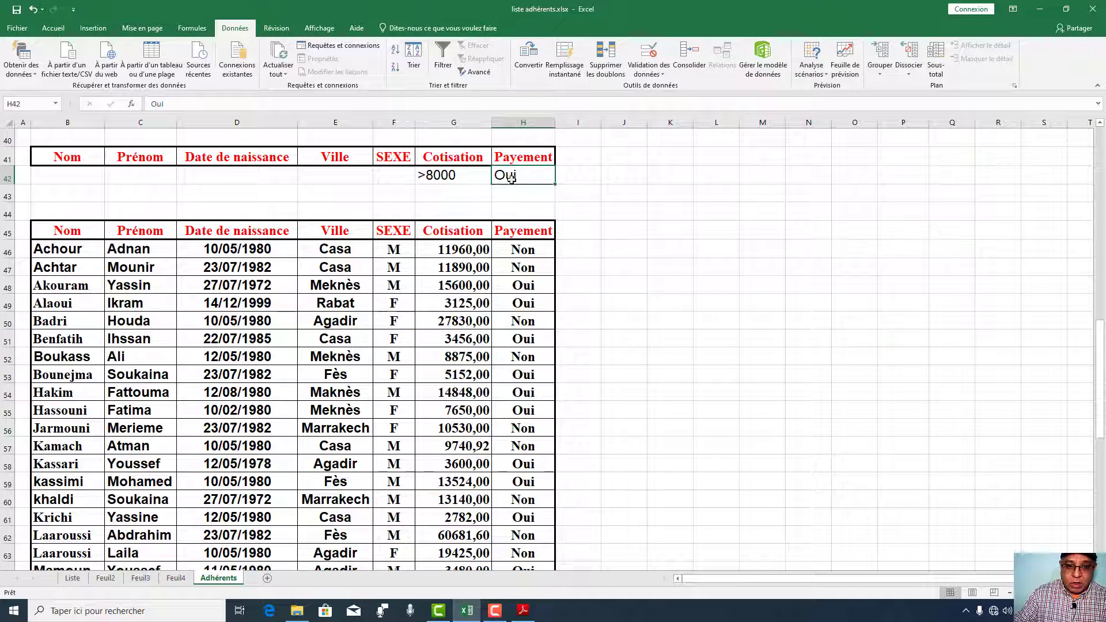
left_click(455, 180)
left_click_drag(446, 184, 451, 199)
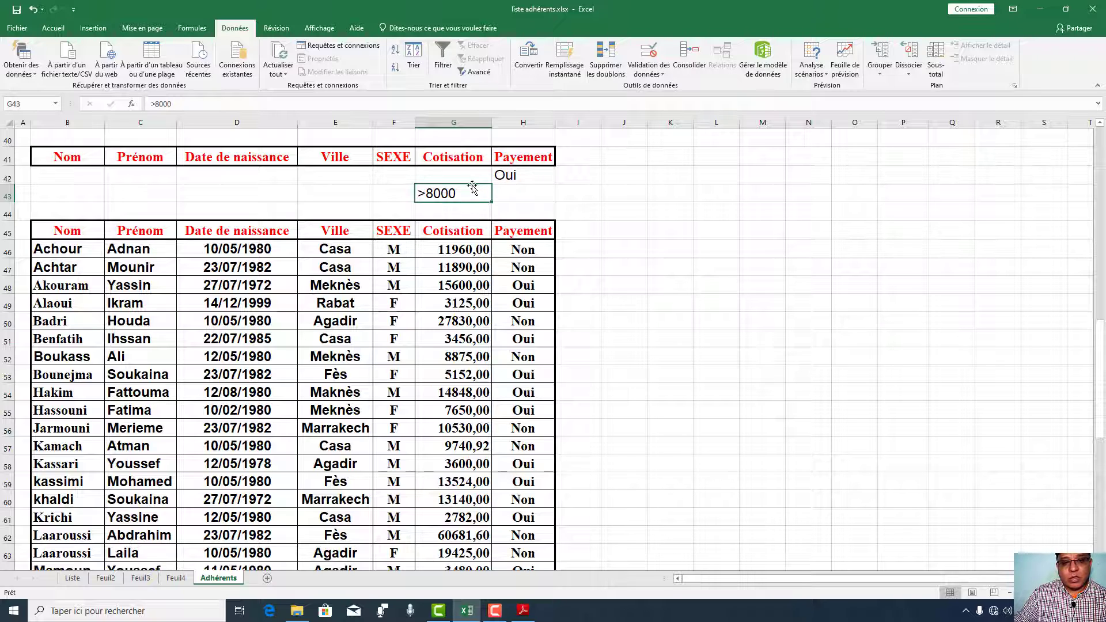
left_click_drag(472, 184, 472, 175)
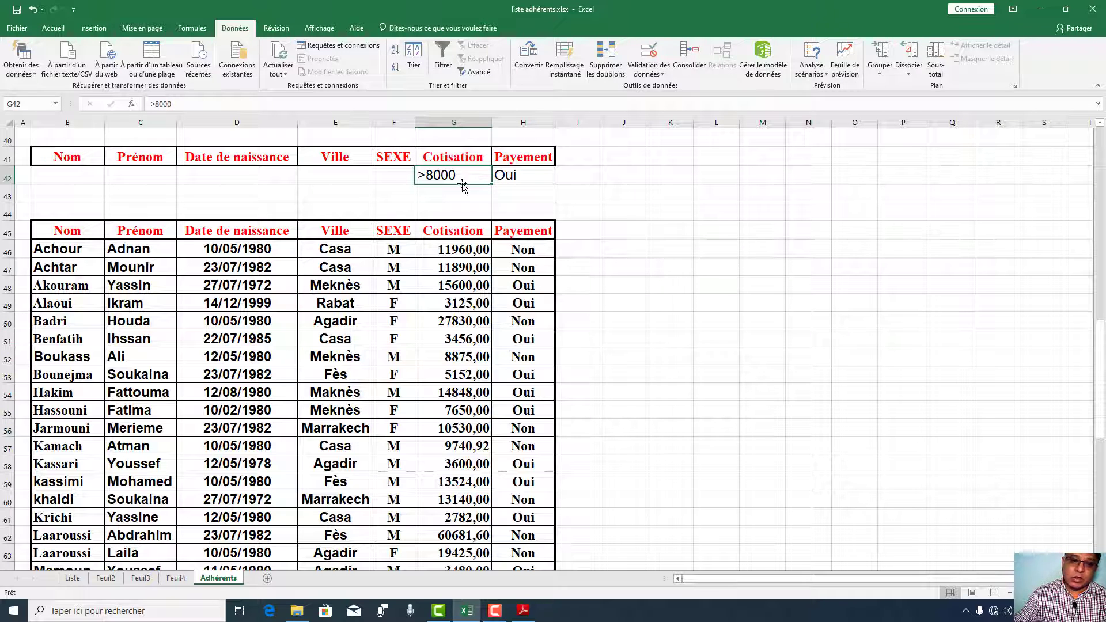
left_click_drag(463, 183, 463, 196)
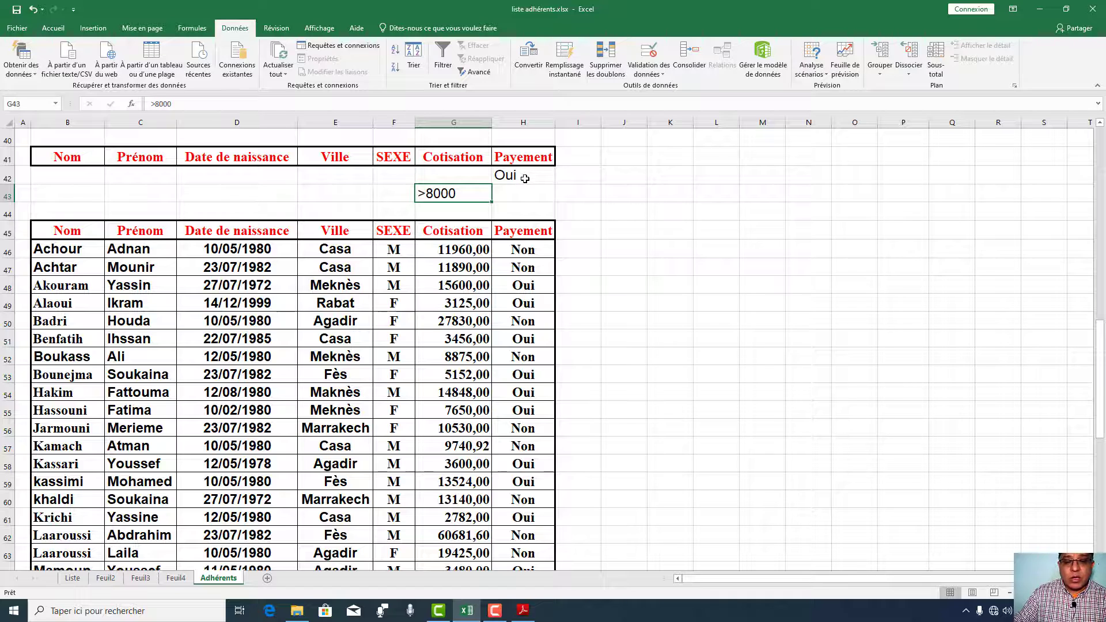
Step: Check the Cotisation and Payement values in extracted rows 48 and 49, and switch to the exercise PDF in Adobe Reader
left_click(511, 175)
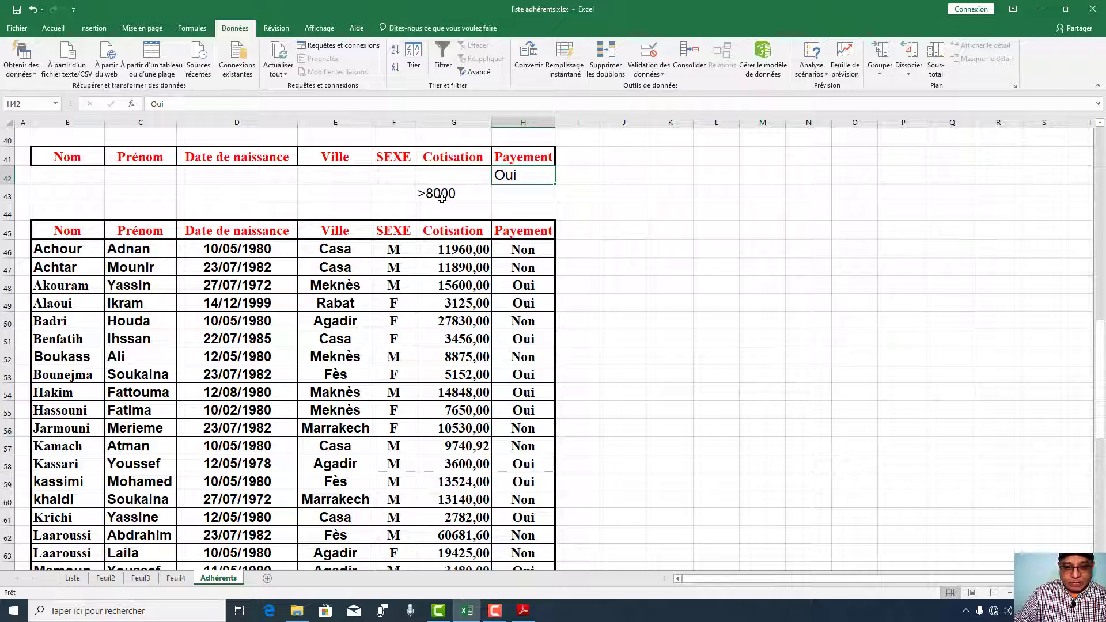
left_click(521, 285)
left_click(453, 286)
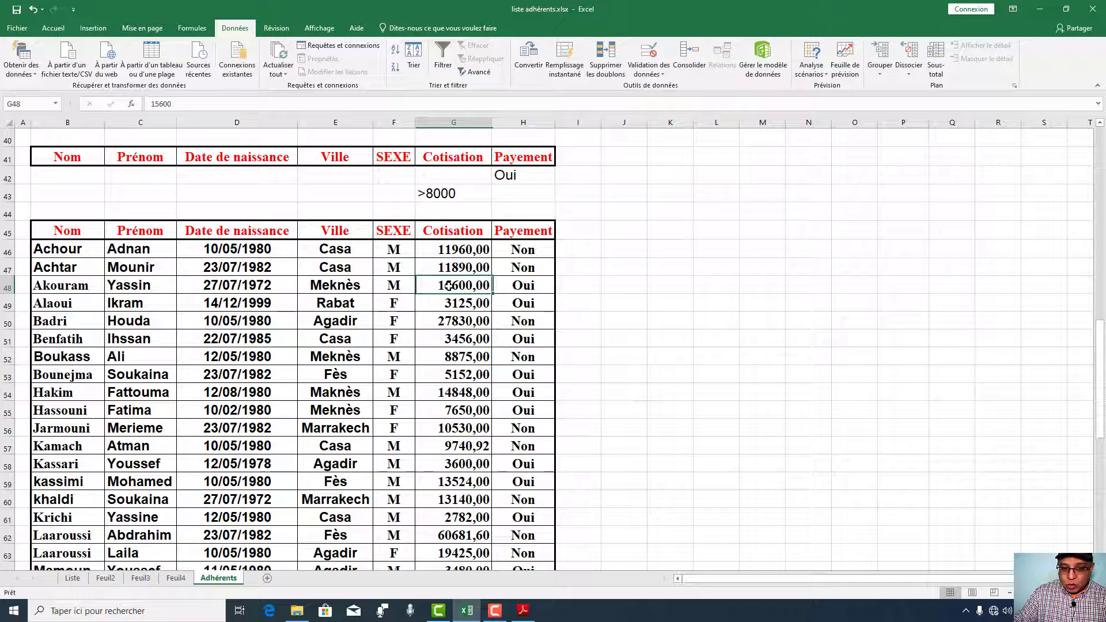
left_click(520, 306)
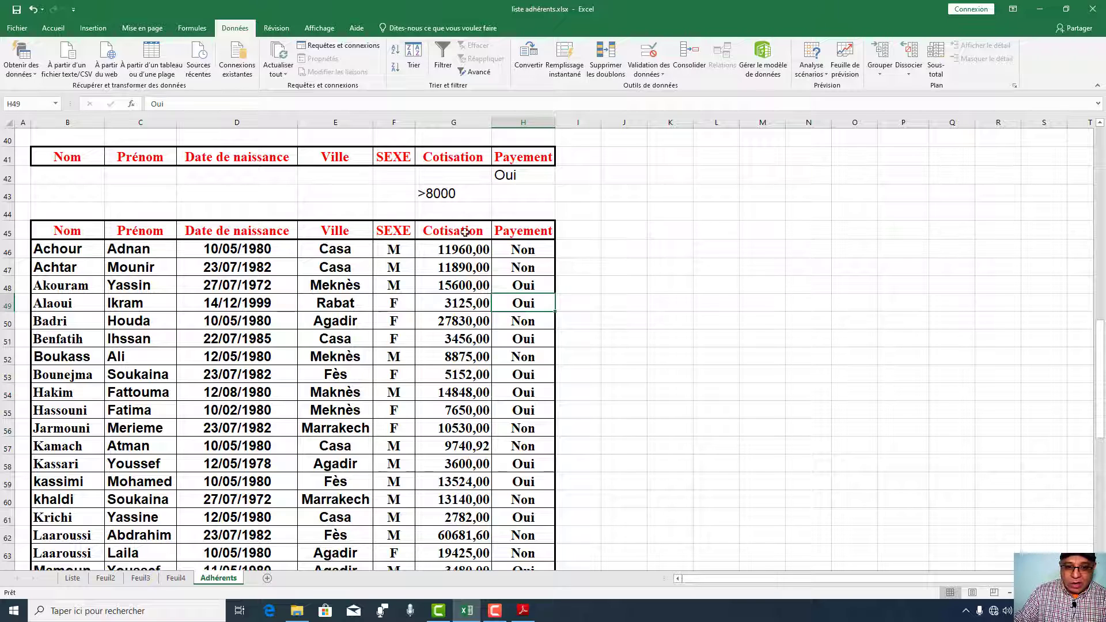
left_click(328, 354)
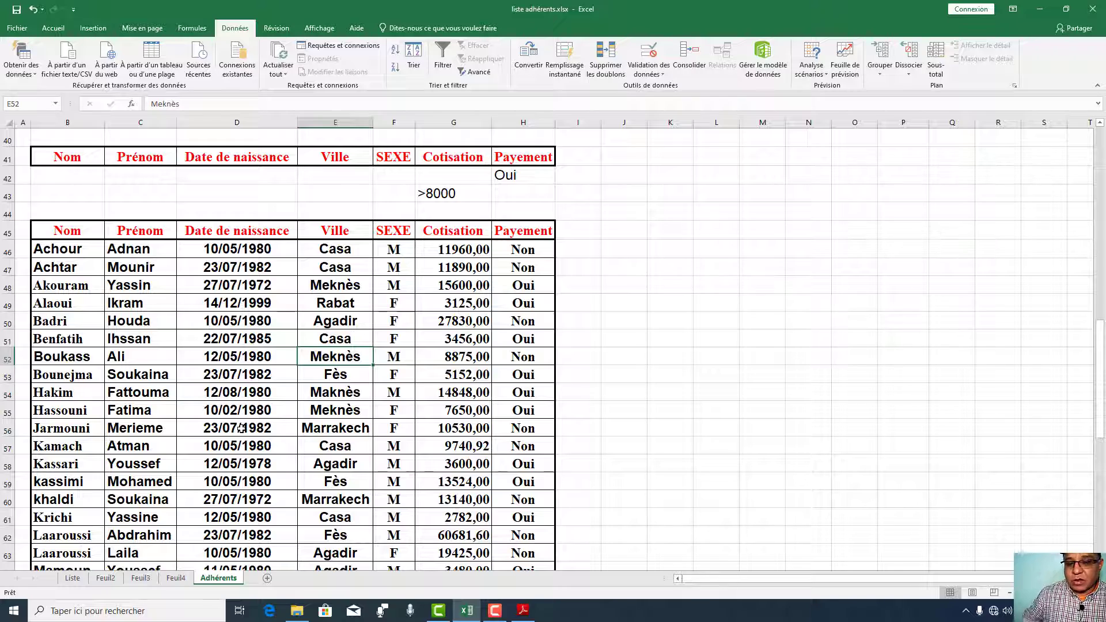
left_click(523, 612)
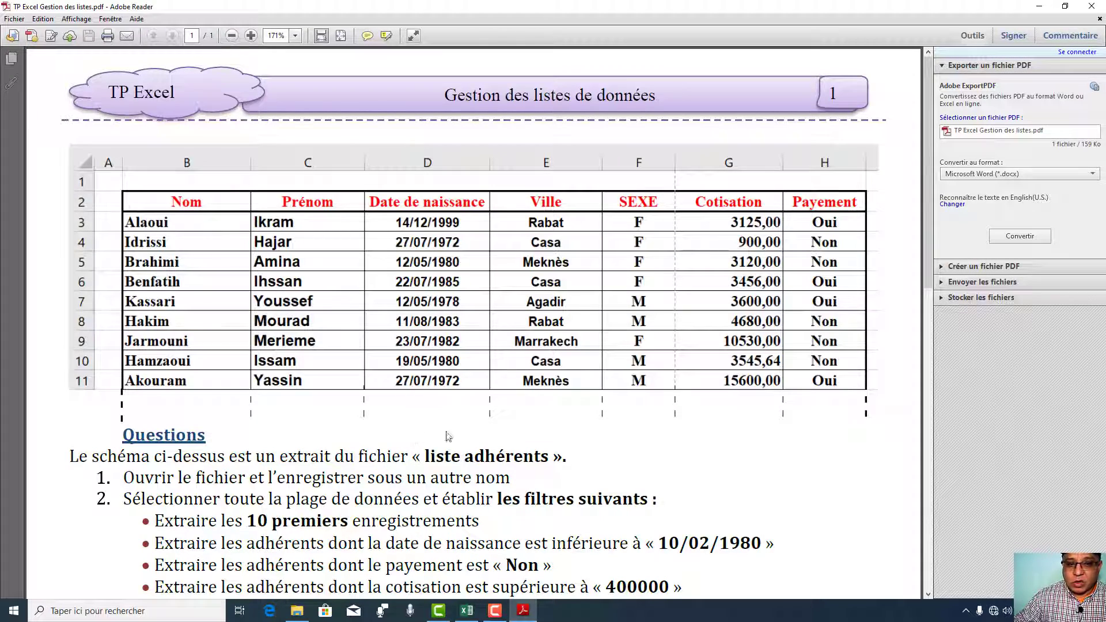